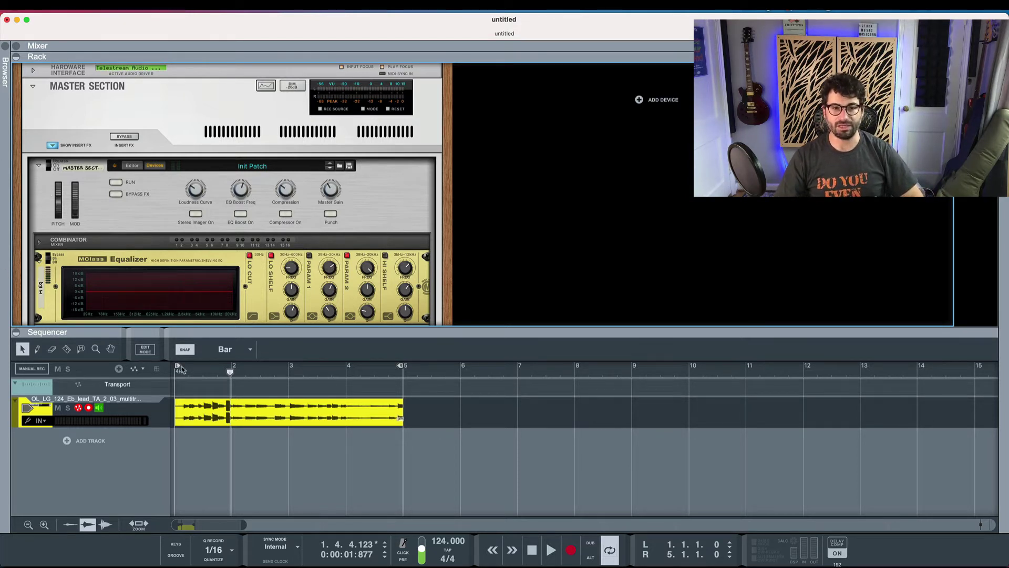
Return to bar 1 and play the lead clip once to audition it.
left_click_drag(230, 373, 177, 372)
key("space")
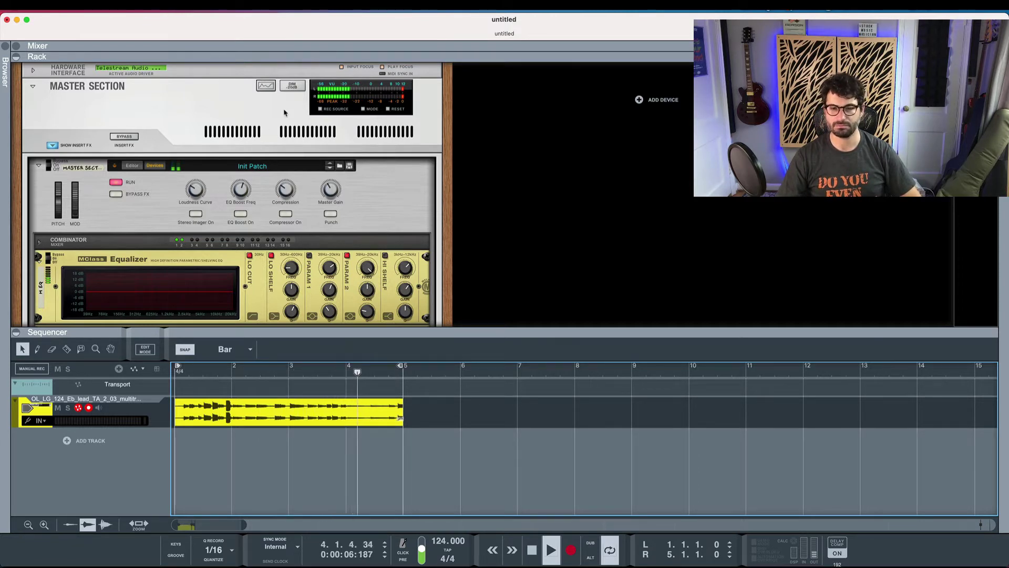
key("space")
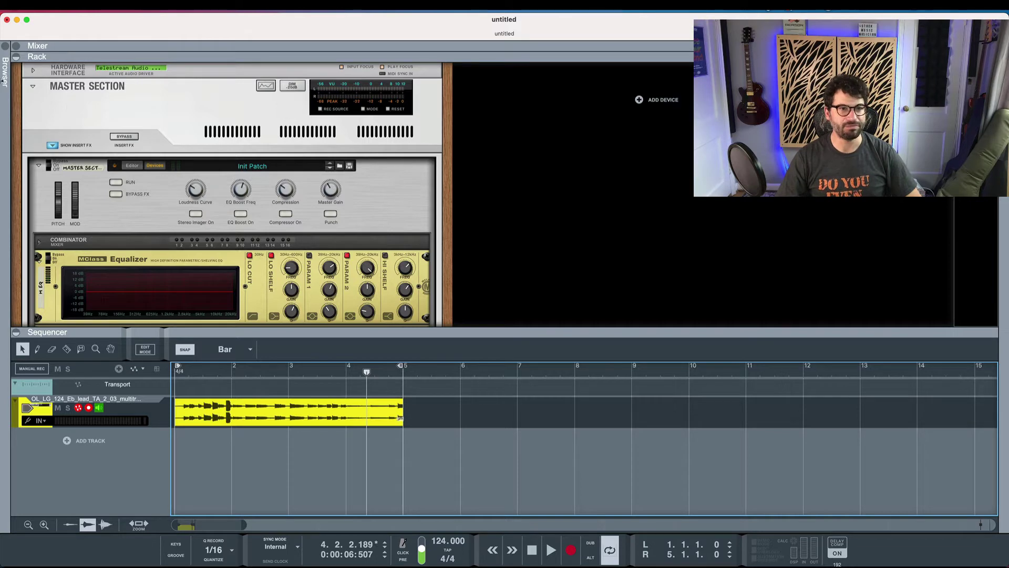
Collapse the Sequencer, unfold the lead audio track device and show its Insert FX area.
left_click(16, 332)
scroll(251, 343, "down", 5)
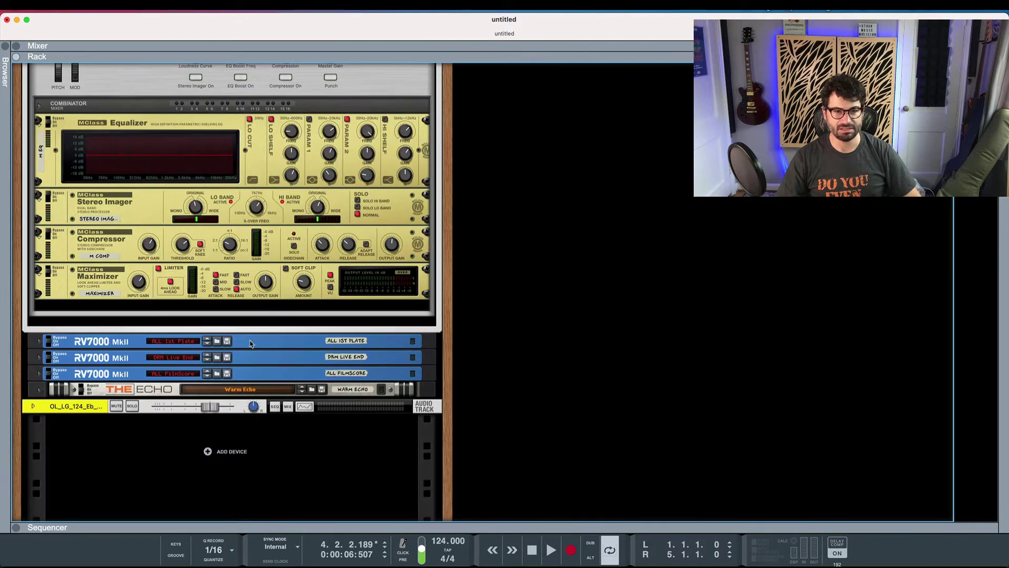
left_click(32, 407)
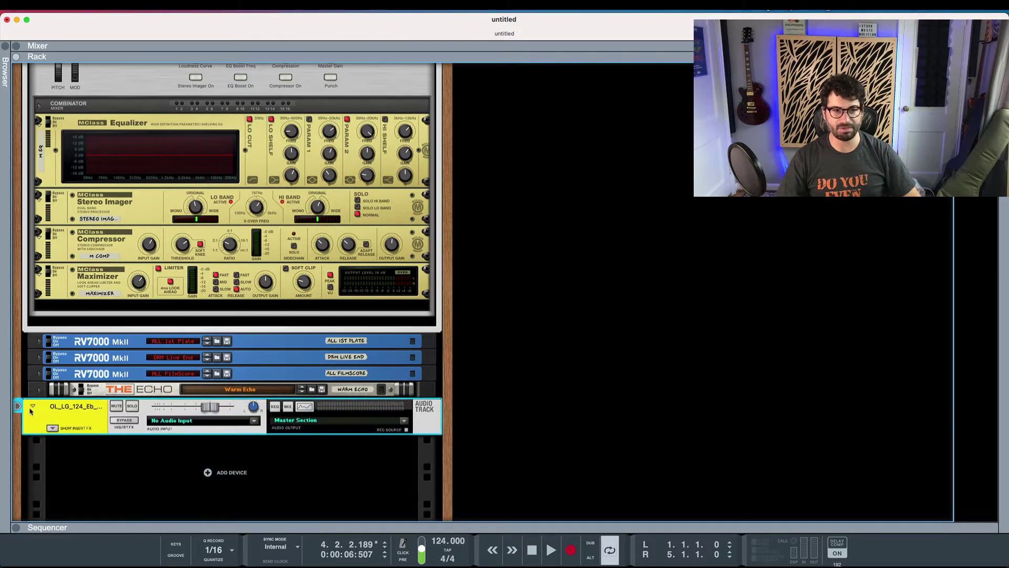
left_click(53, 428)
scroll(323, 455, "down", 2)
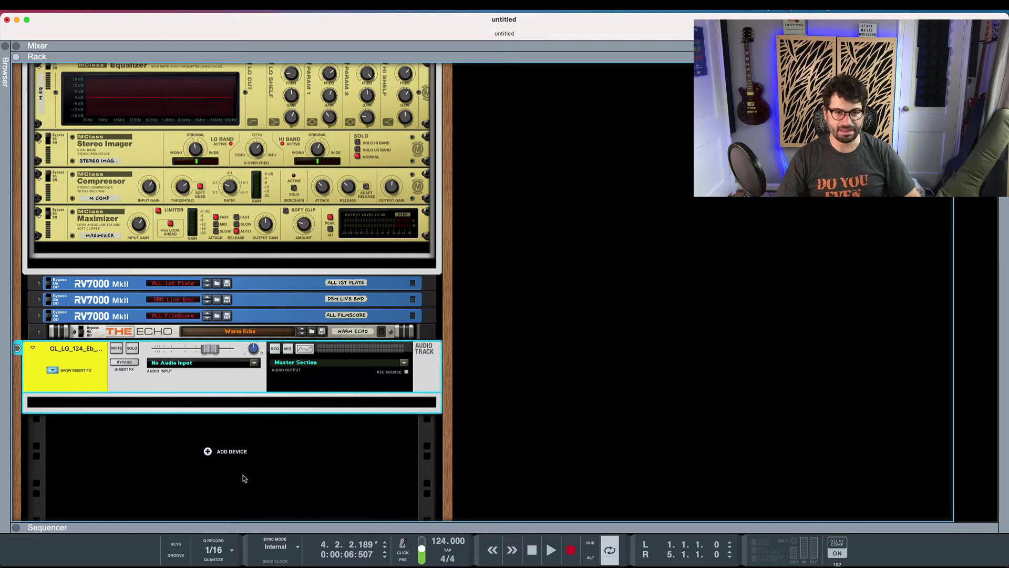
Load ny_drm124_thought.drex into the rack below the lead audio track and preview it.
left_click(6, 47)
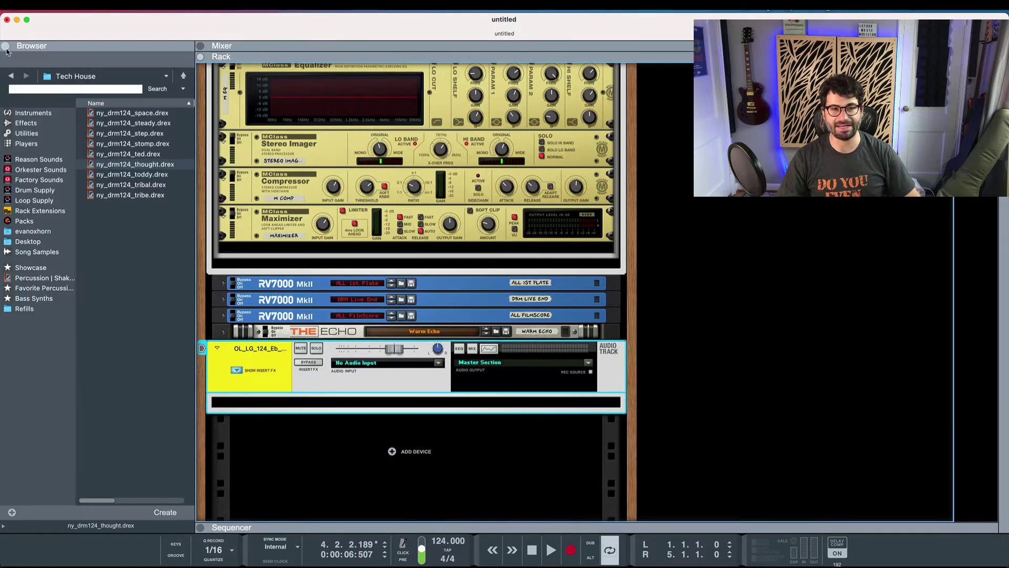
mouse_move(132, 165)
left_mouse_down()
mouse_move(411, 541)
mouse_move(420, 462)
left_mouse_up()
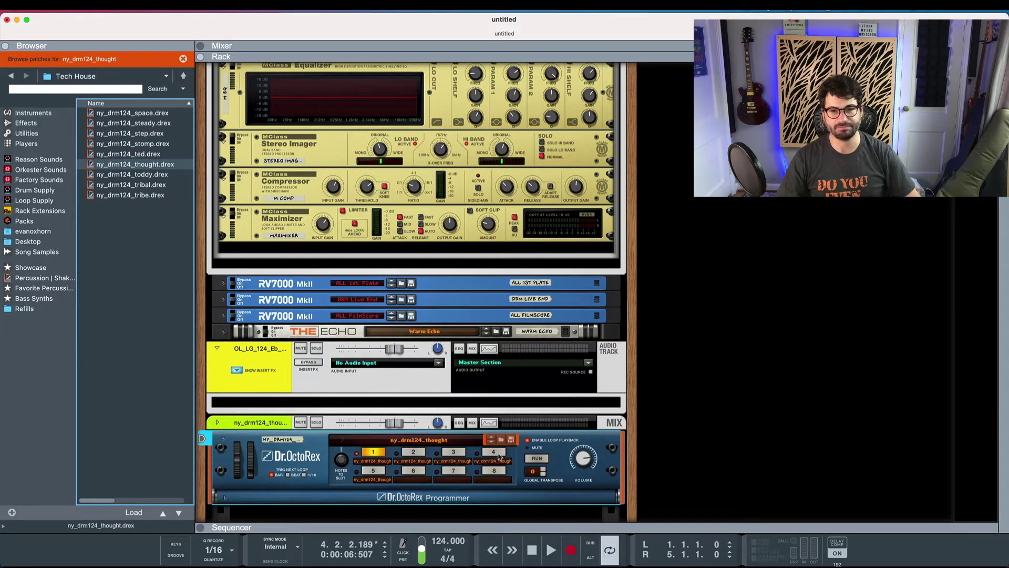
key("space")
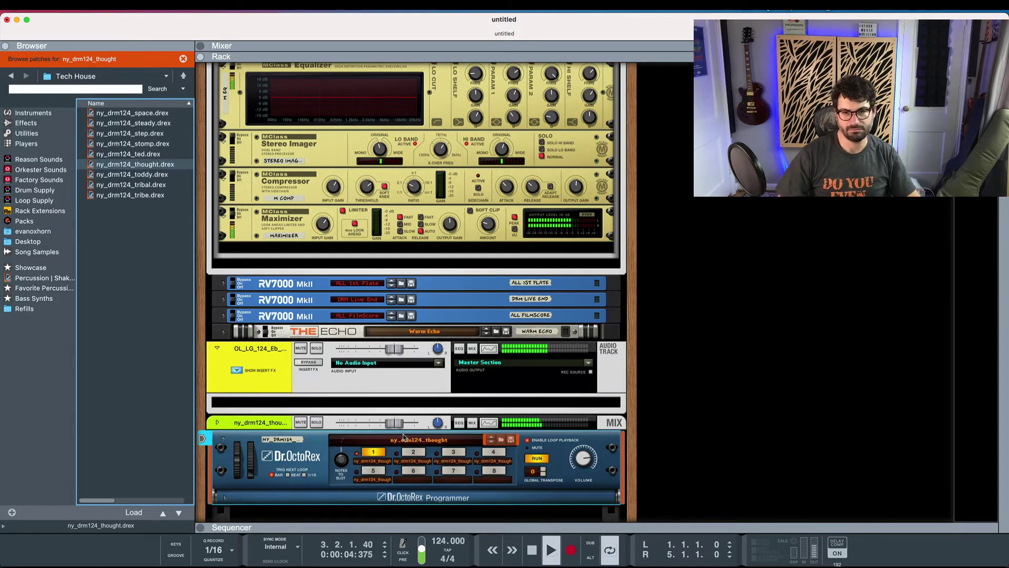
key("space")
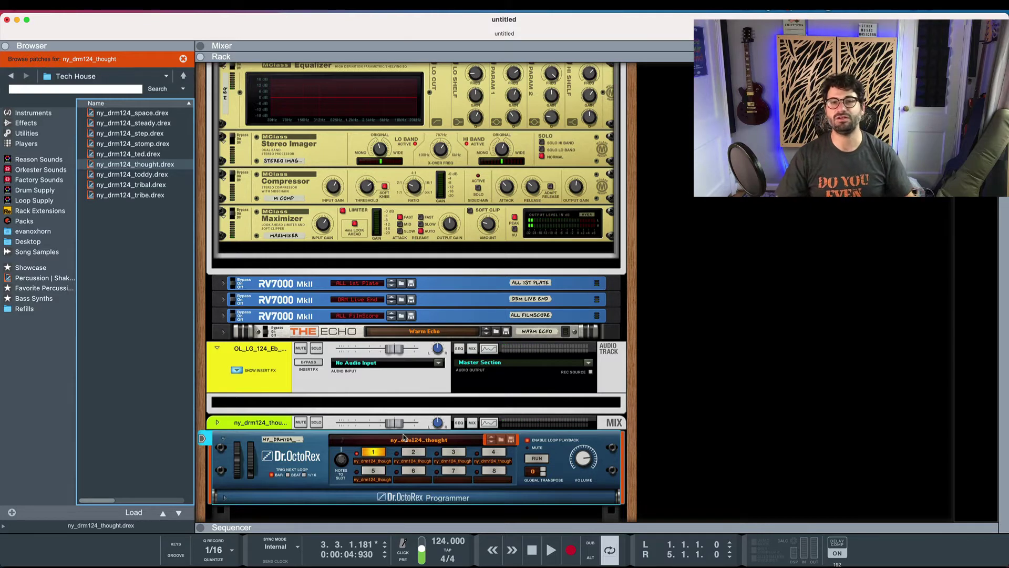
Close the Browser and select the lead audio track device in the rack.
left_click(5, 46)
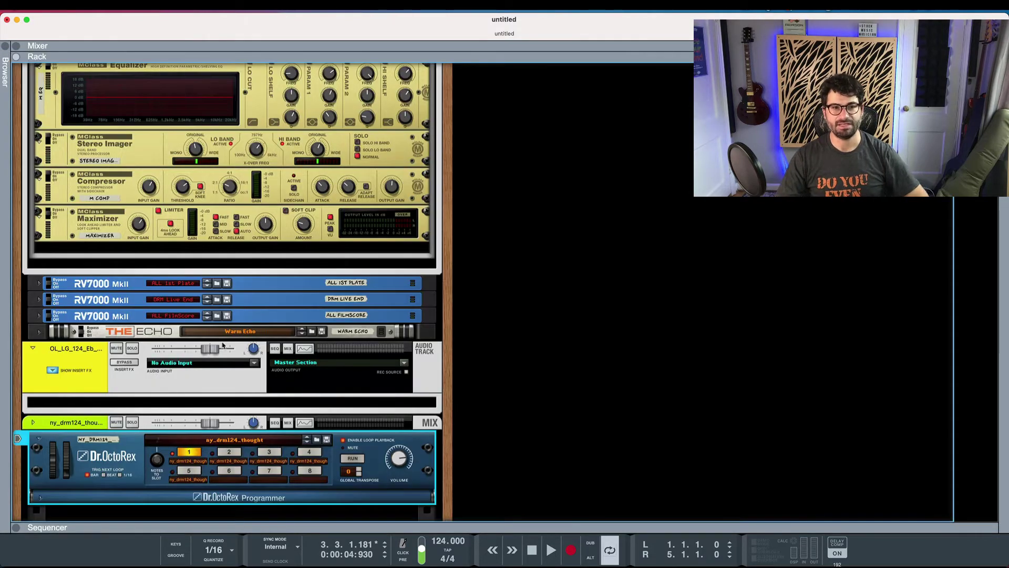
scroll(235, 349, "down", 2)
scroll(235, 349, "down", 1)
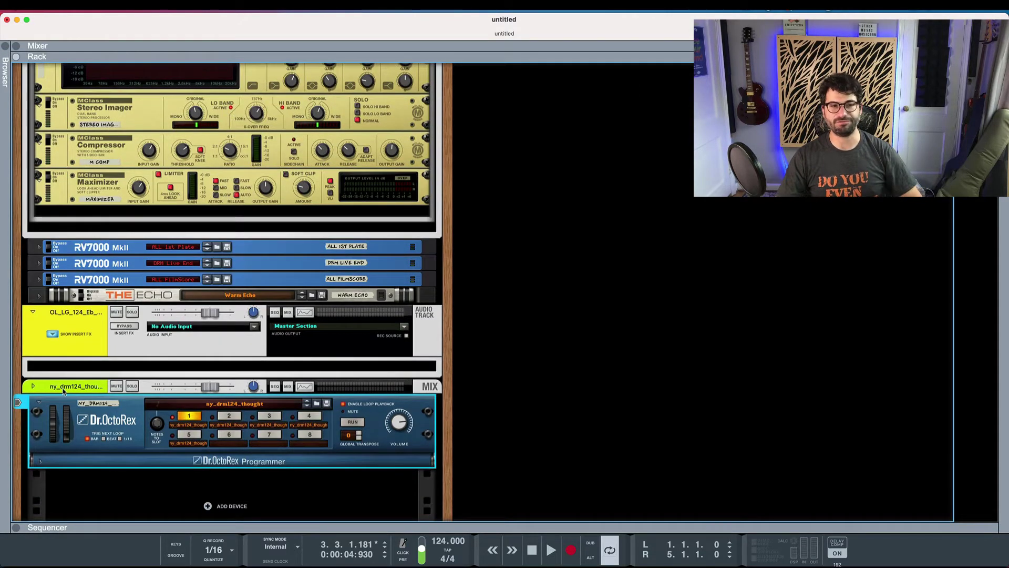
left_click(61, 361)
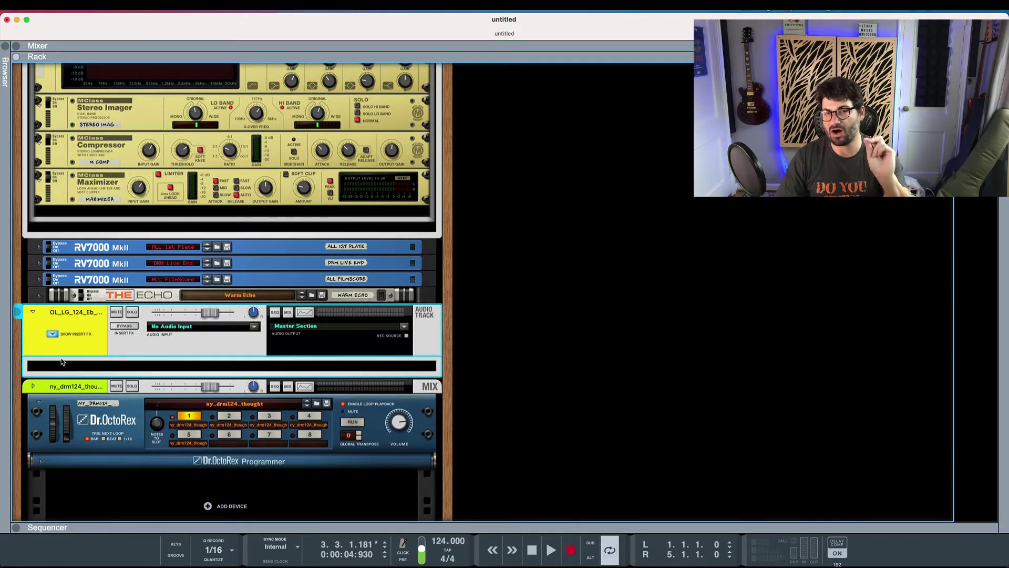
Add a Softube Amp to the lead audio track's empty insert effects slot.
left_click(89, 368)
right_click(91, 370)
mouse_move(210, 345)
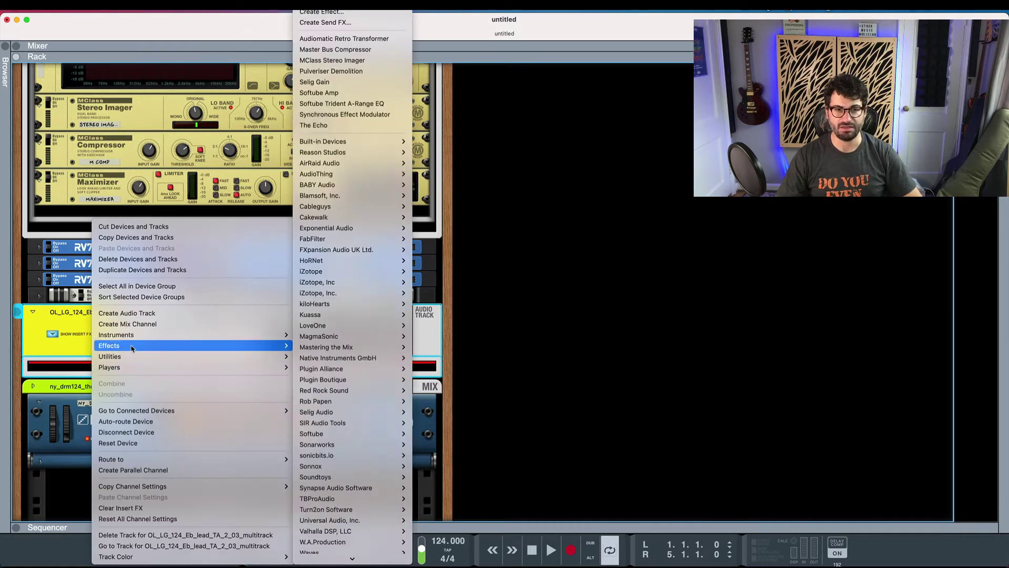
mouse_move(332, 328)
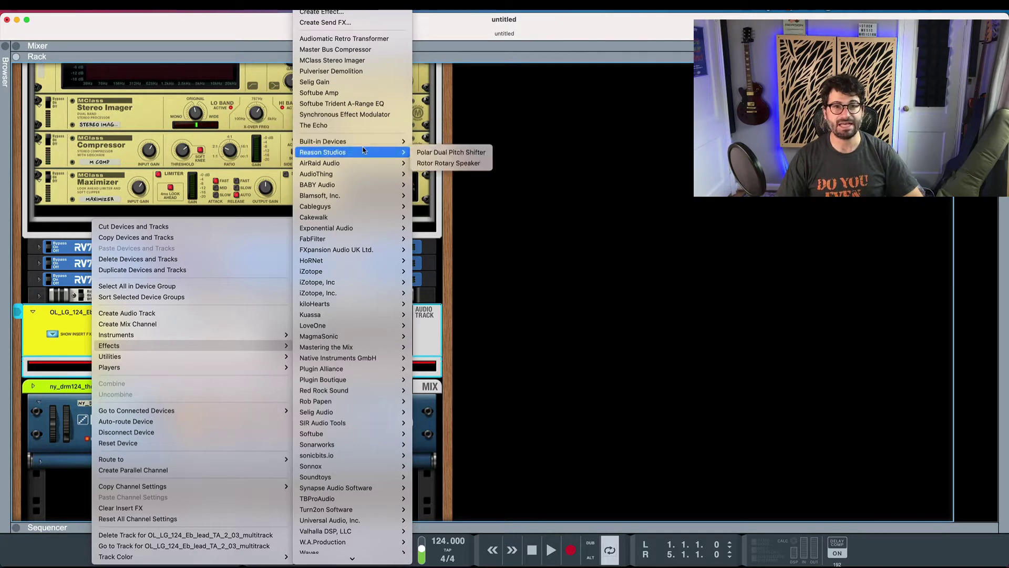
left_click(366, 103)
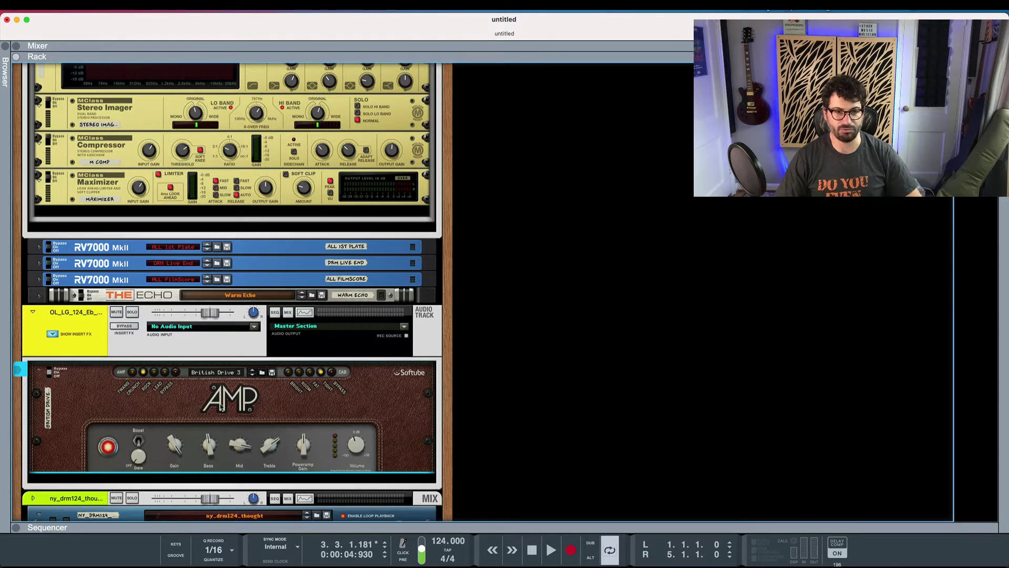
During playback set amp Gain to 5.2, raise Poweramp Gain, trim Bass, choose lead voicing and second cabinet.
key("space")
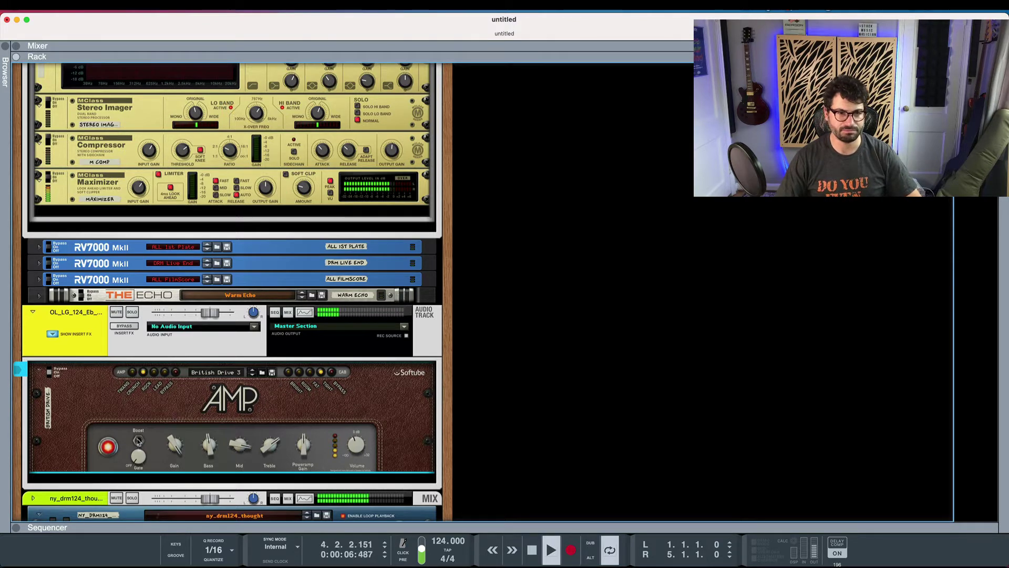
mouse_move(174, 446)
left_mouse_down()
mouse_move(169, 461)
mouse_move(170, 439)
left_mouse_up()
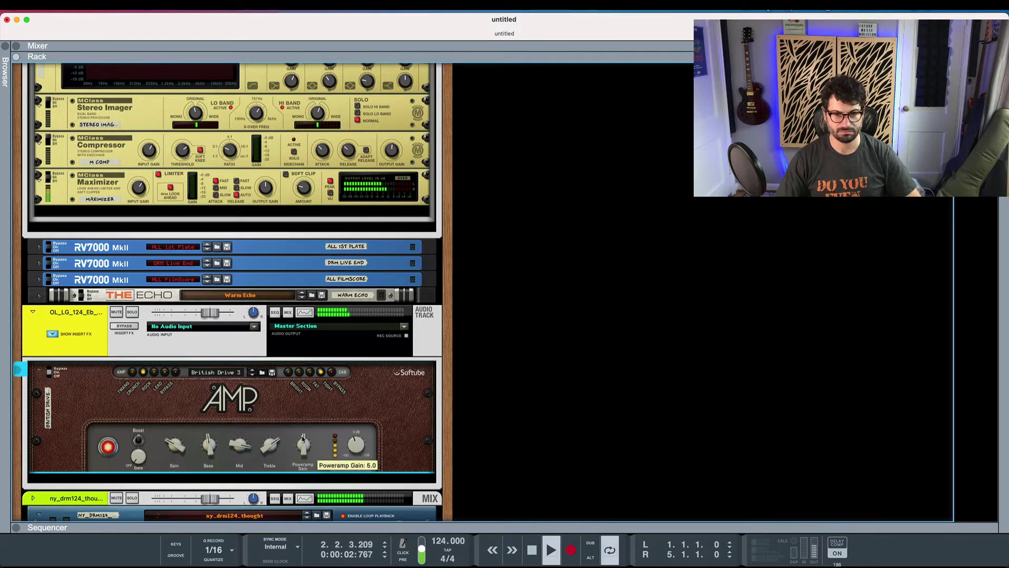
left_click_drag(308, 437, 308, 427)
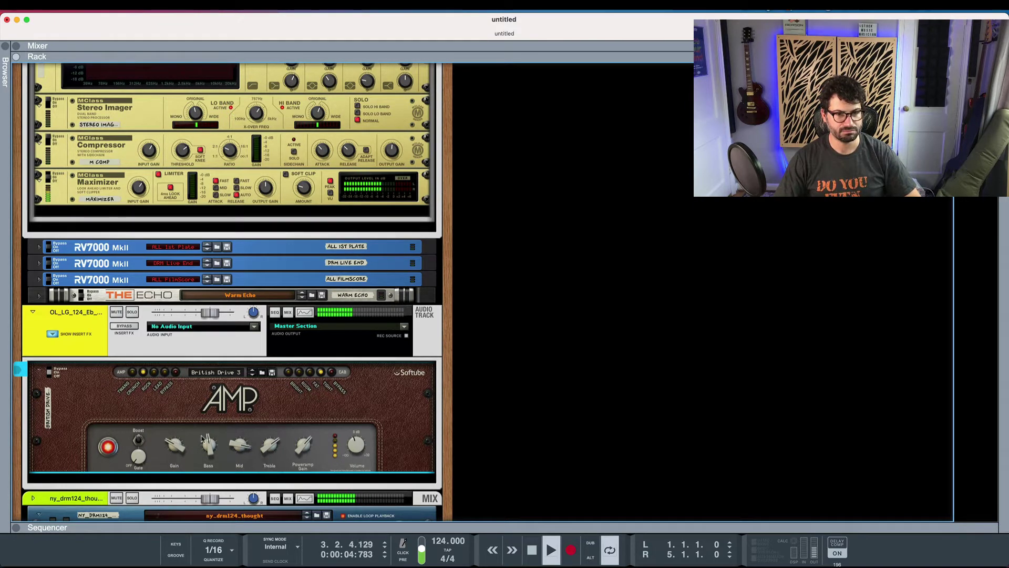
left_click_drag(206, 437, 209, 452)
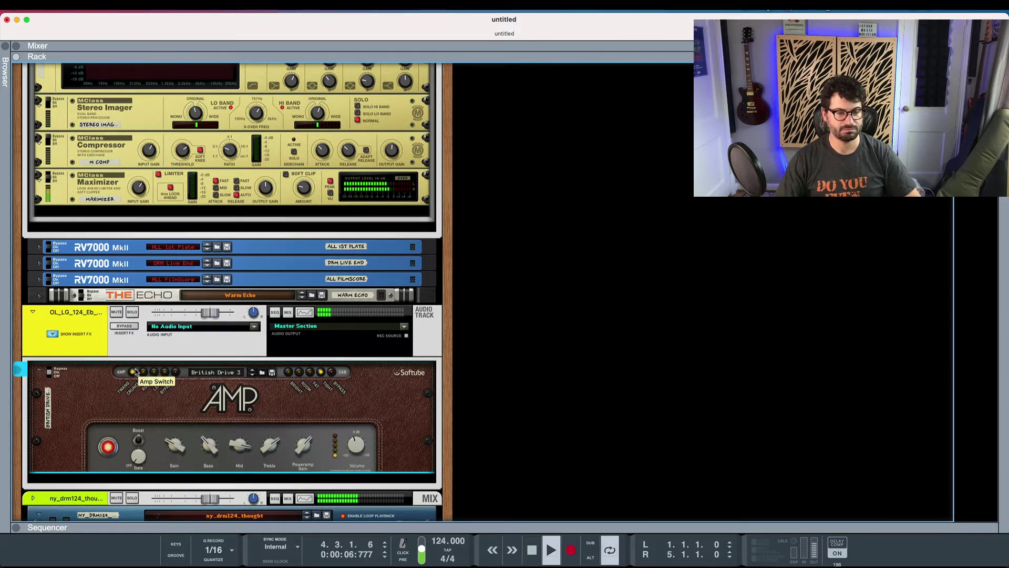
left_click(164, 371)
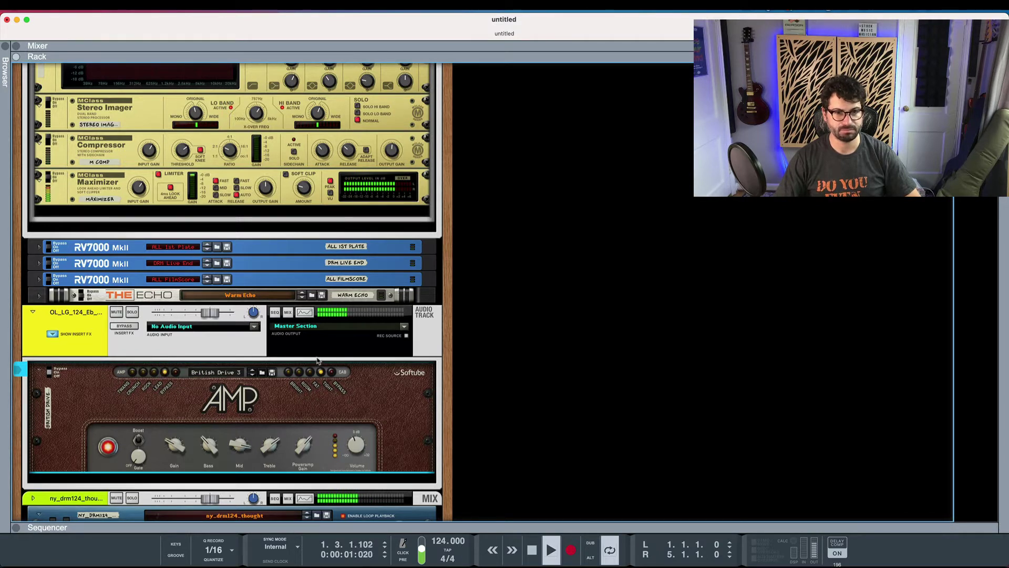
left_click(300, 371)
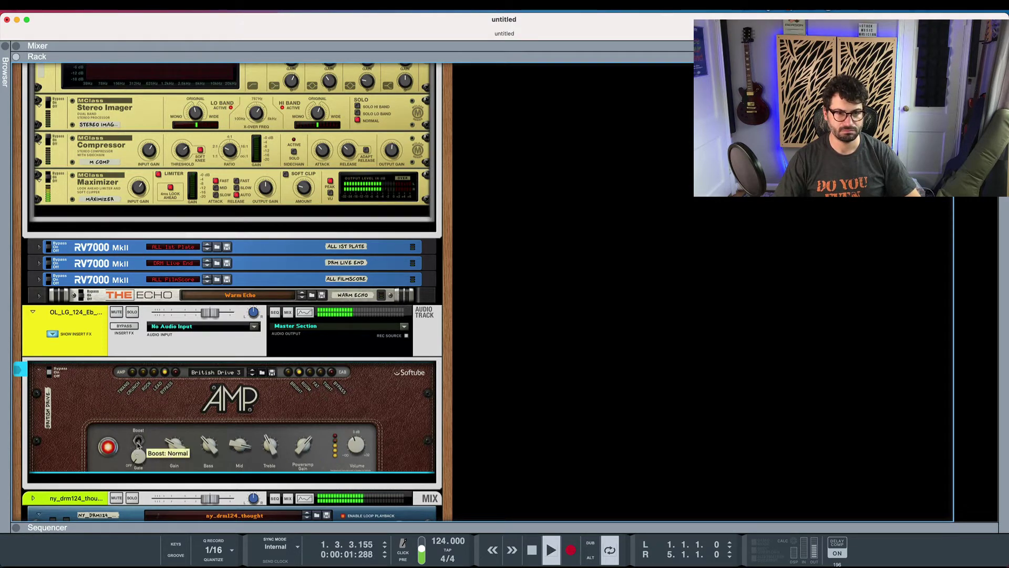
key("space")
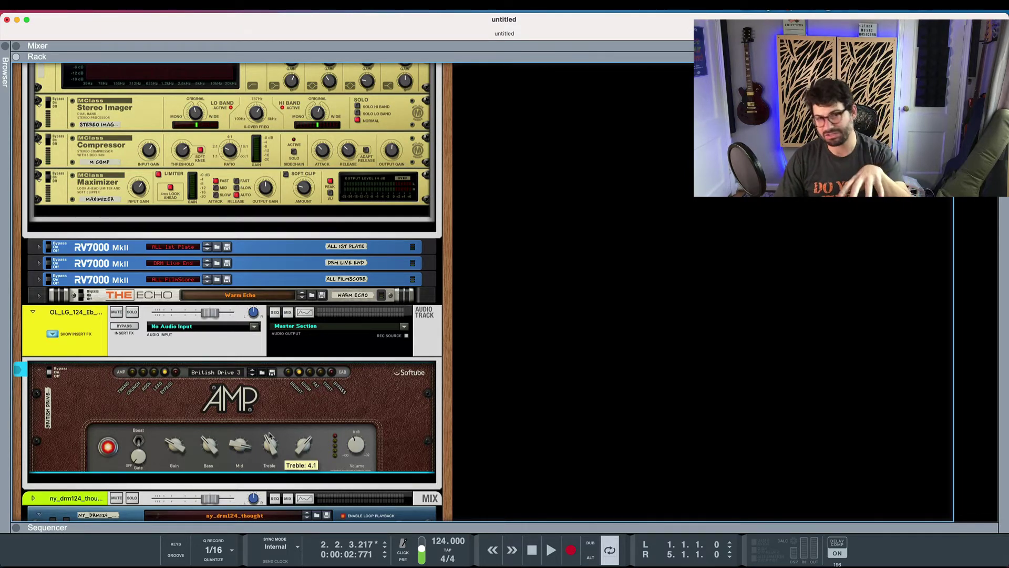
scroll(269, 436, "down", 1)
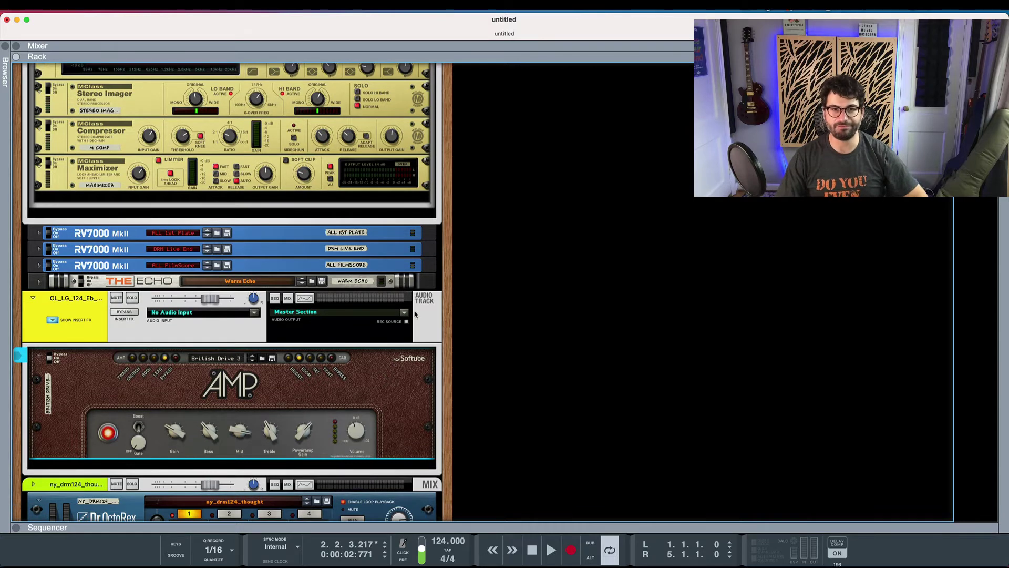
scroll(424, 331, "up", 5)
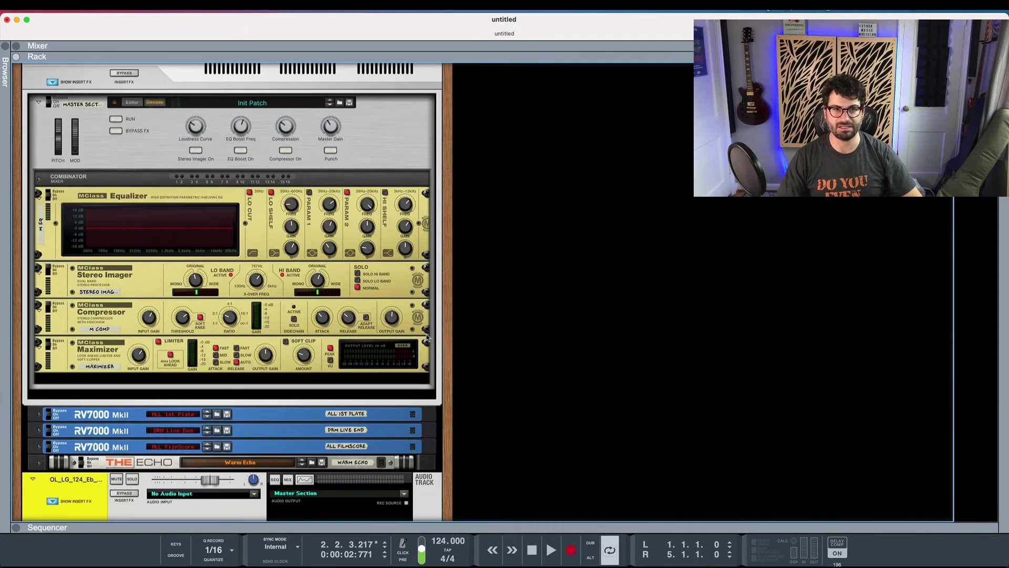
Switch from the Rack to an enlarged Mixer and scroll the channel strips to the Sends section.
left_click(15, 56)
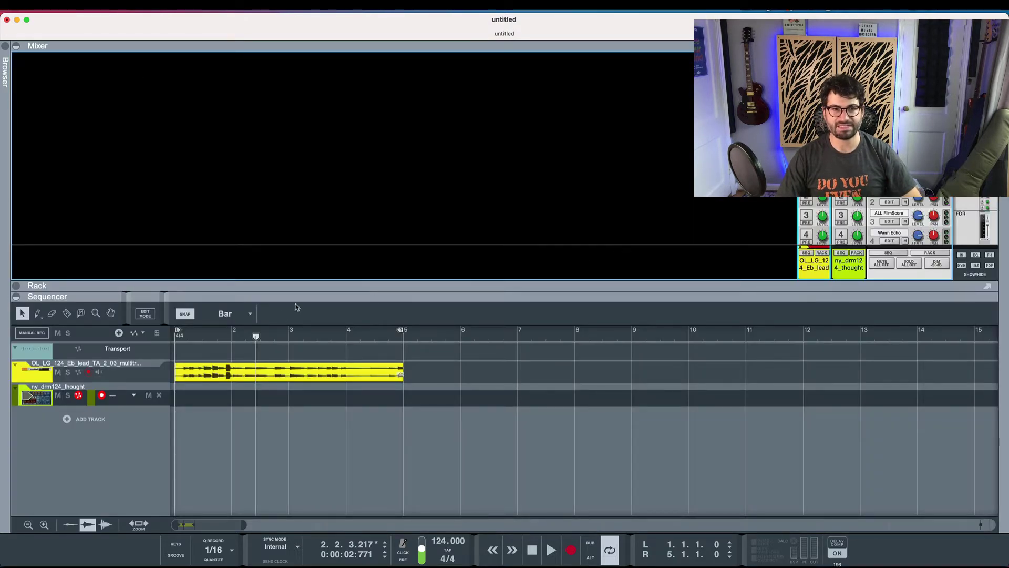
left_click_drag(345, 281, 354, 415)
scroll(849, 238, "up", 5)
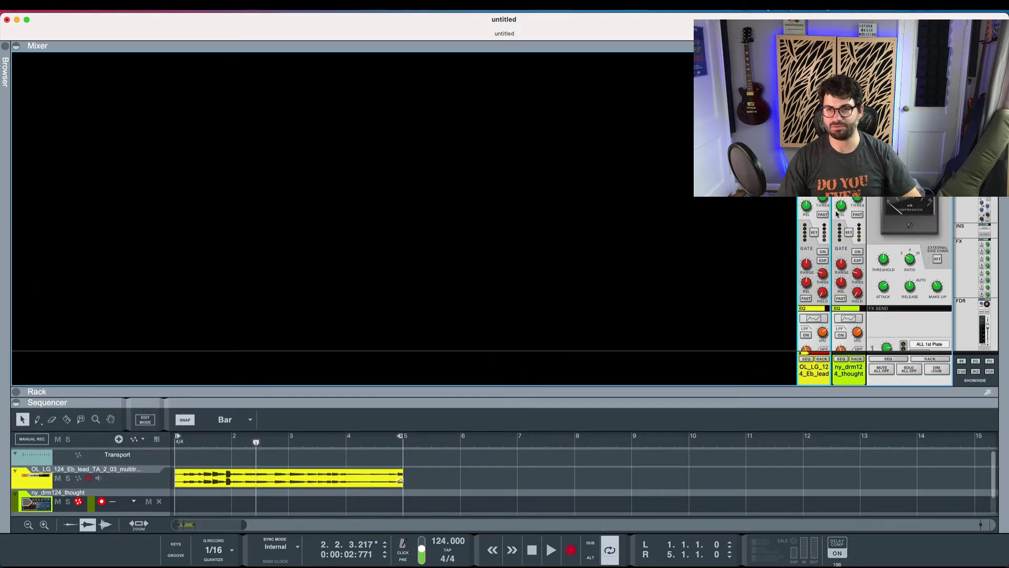
scroll(836, 214, "down", 10)
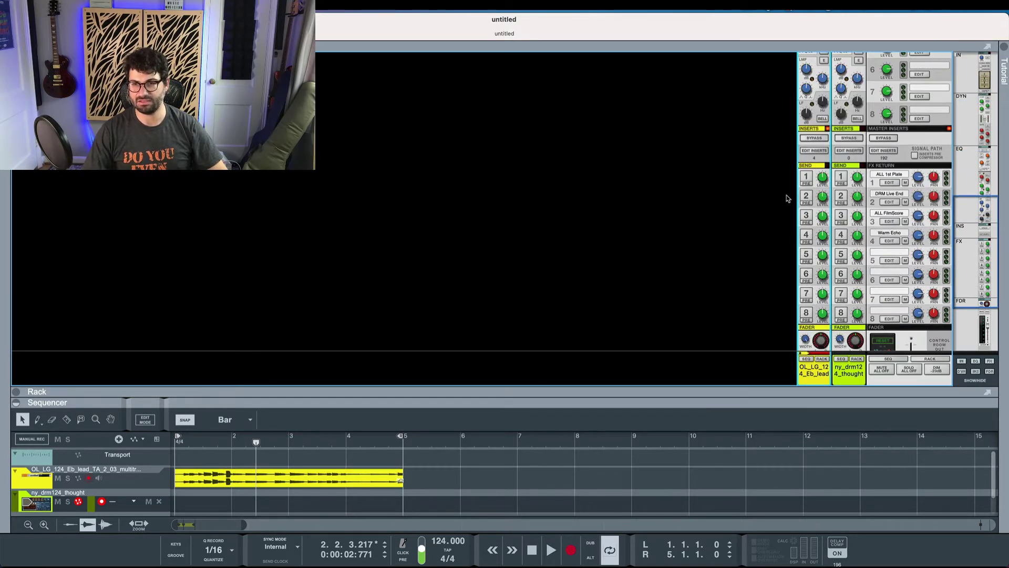
mouse_move(820, 299)
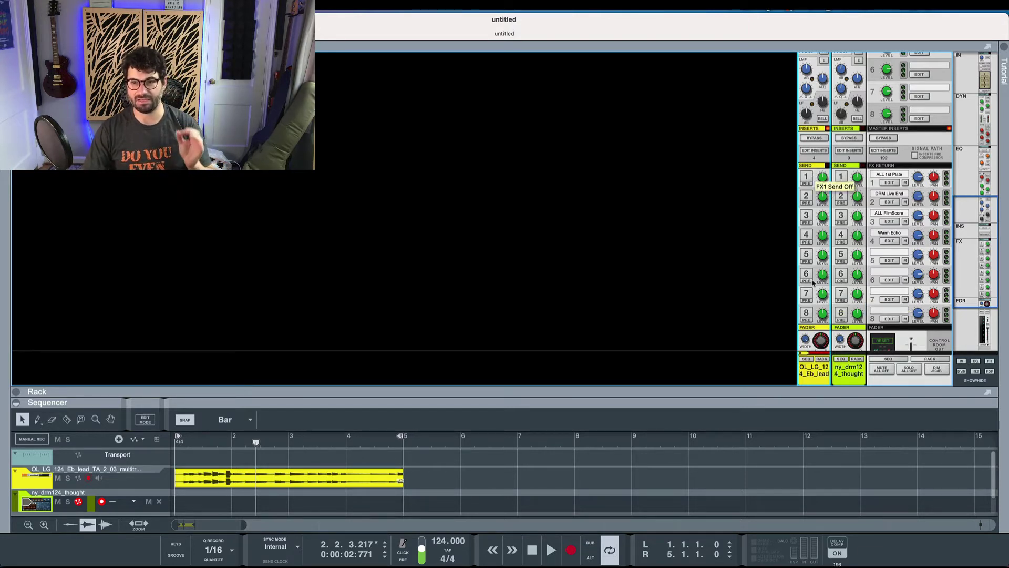
Name the lead audio channel 'GT' and the drum loop channel 'DRM', then select GT.
double_click(814, 371)
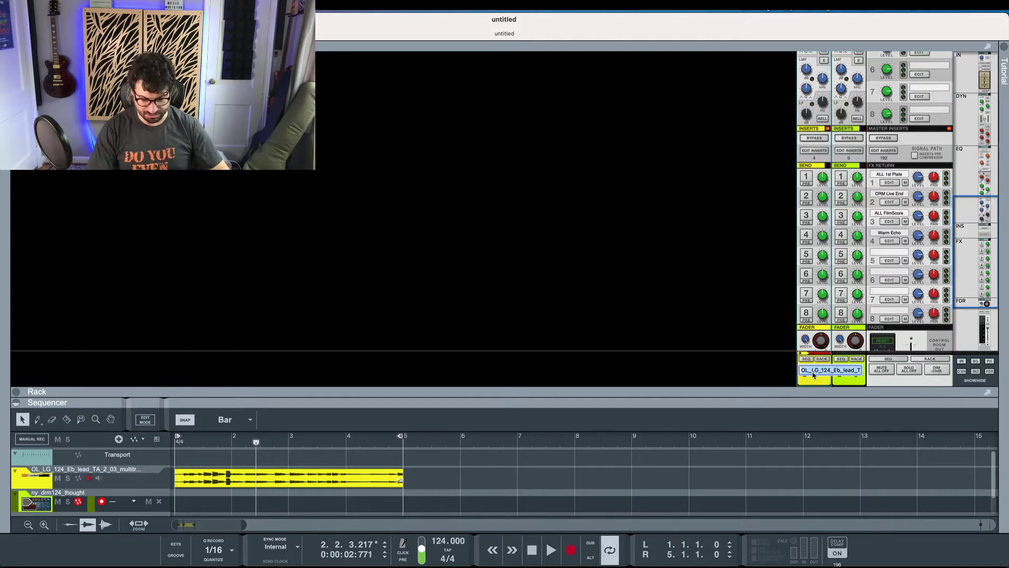
type("GT")
key("Return")
double_click(856, 369)
type("DRM")
key("Return")
left_click(812, 372)
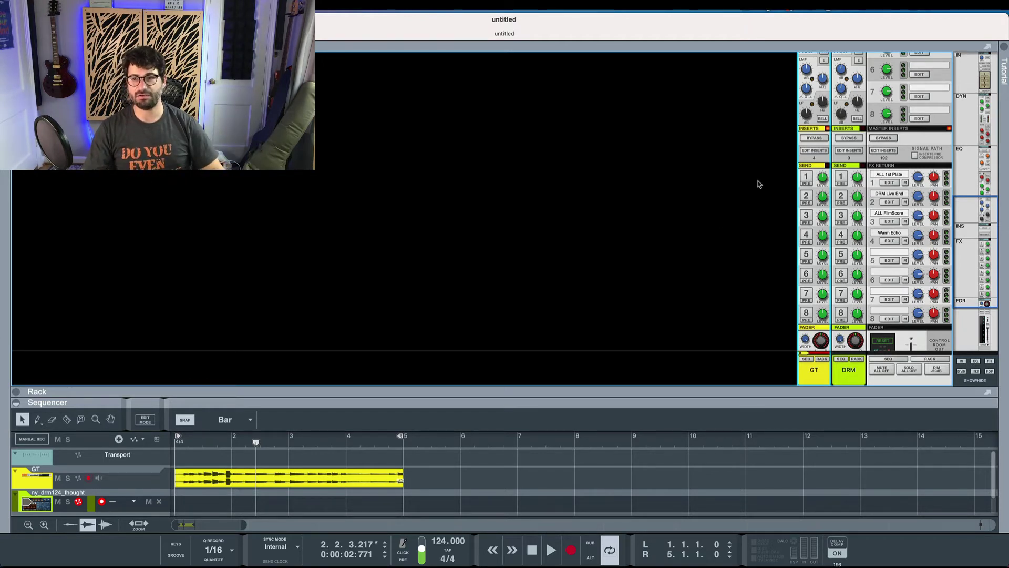
Switch on GT's send 1 to ALL 1st Plate during playback, with its level around -1 dB.
left_click(806, 176)
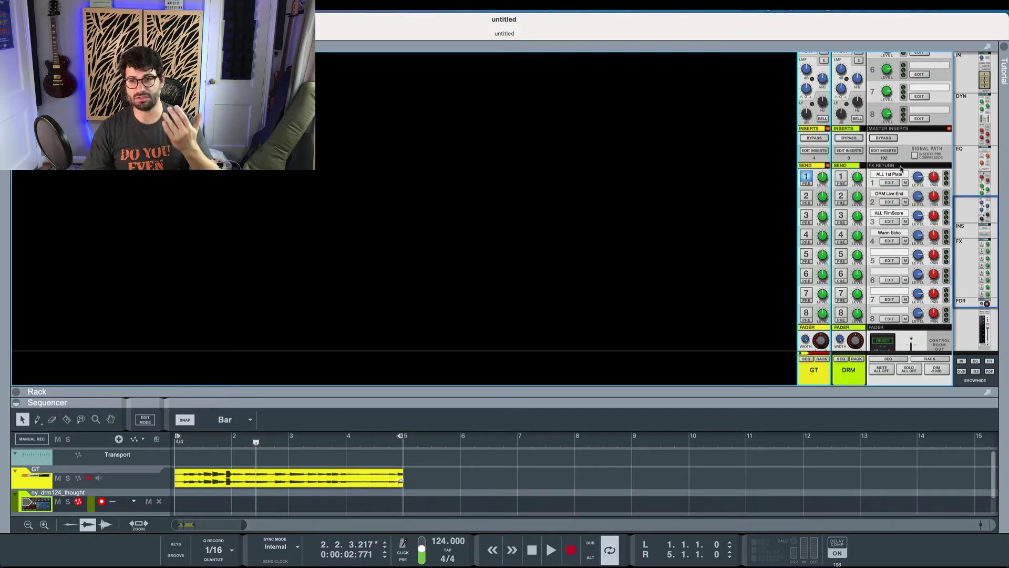
key("space")
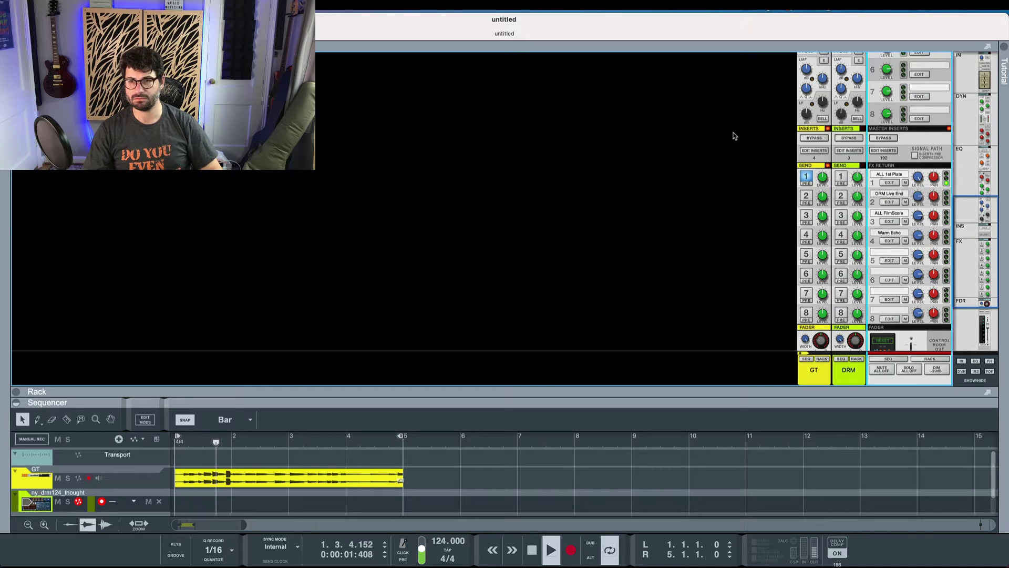
left_click(805, 175)
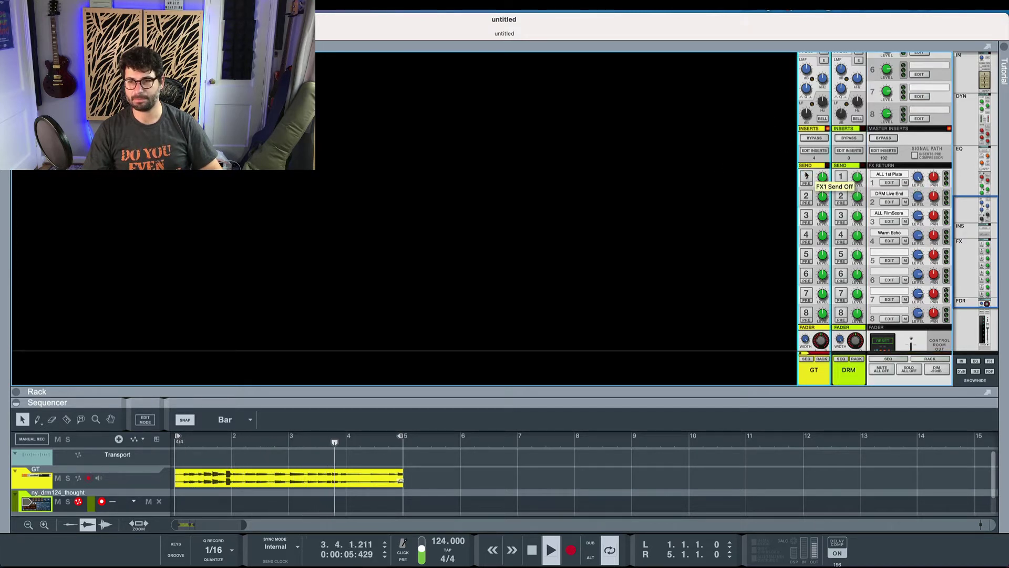
left_click(806, 175)
left_click_drag(823, 176, 823, 180)
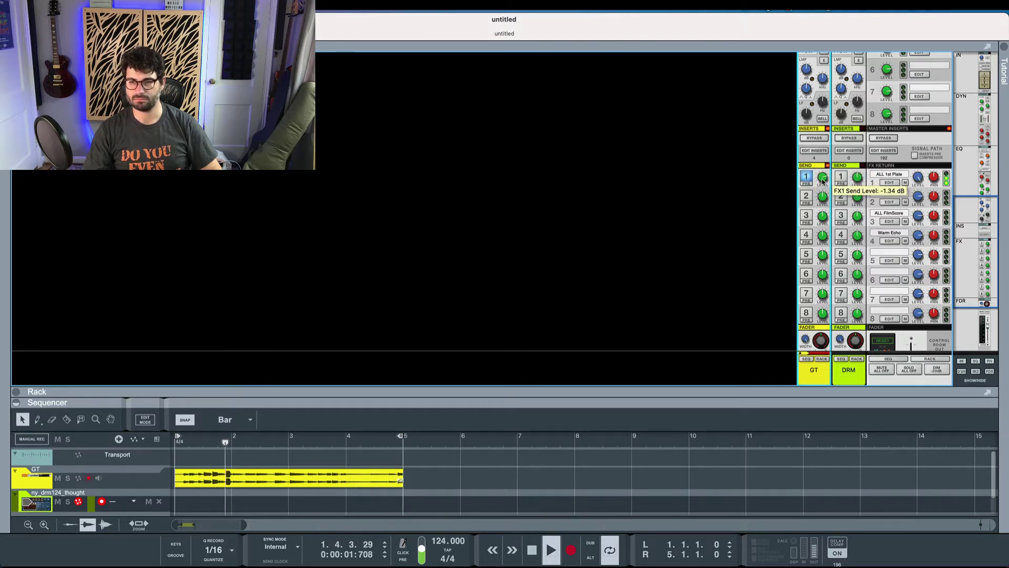
left_click(807, 178)
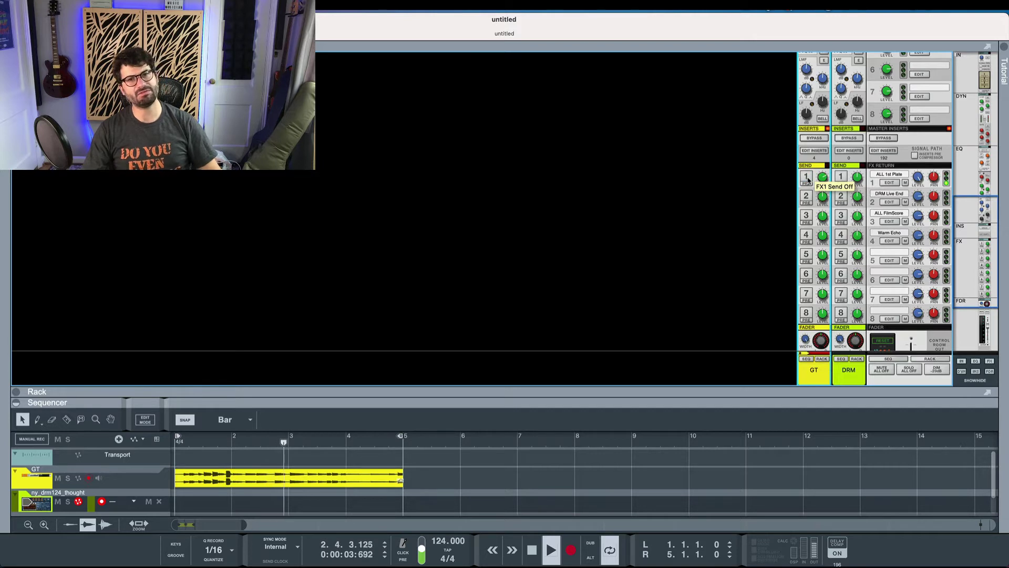
Turn on DRM's send 1 at about -5.5 dB, adjust the plate return level, and stop playback.
left_click(841, 177)
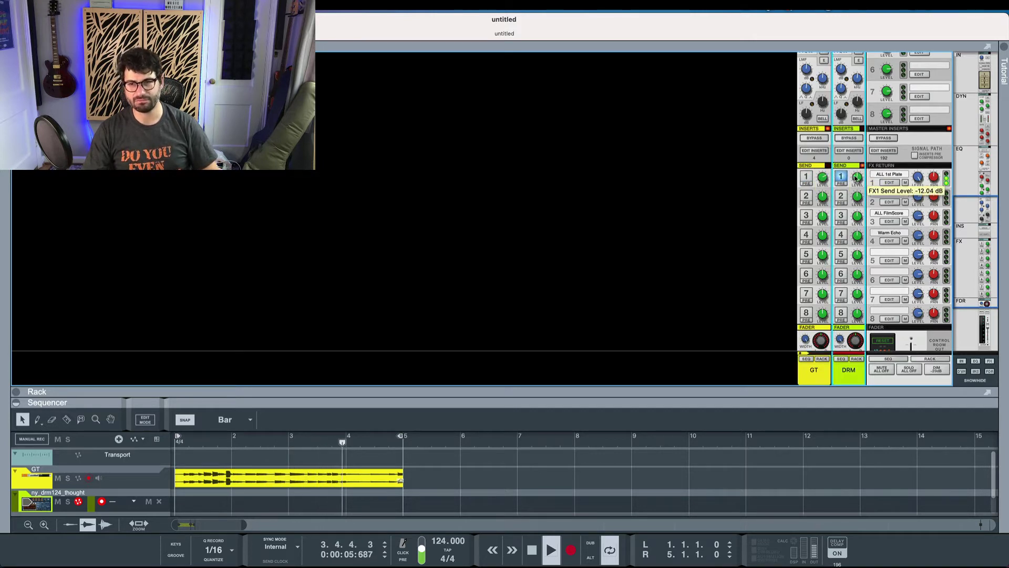
left_click_drag(852, 179, 853, 181)
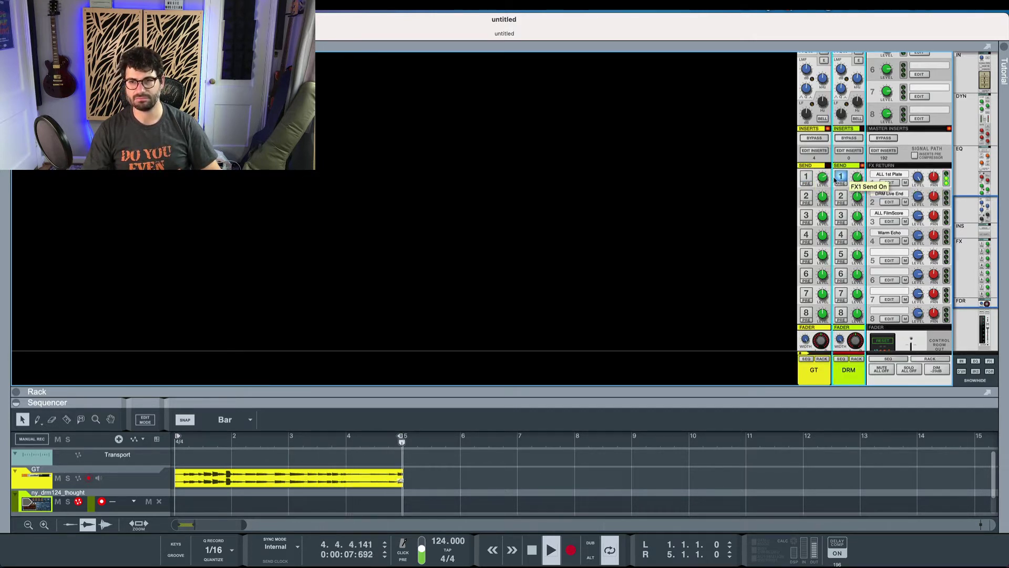
left_click(806, 179)
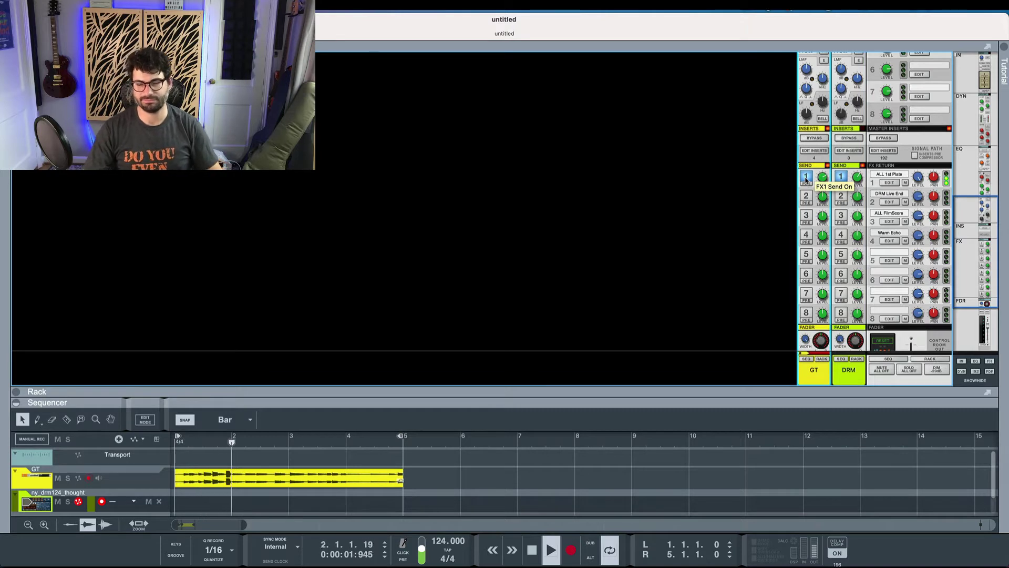
left_click(920, 178)
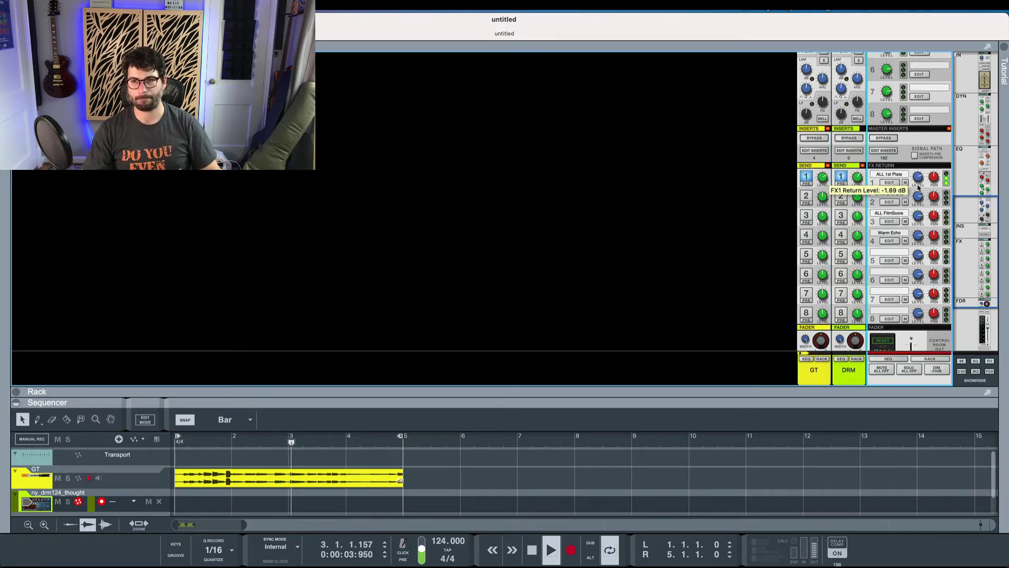
key("space")
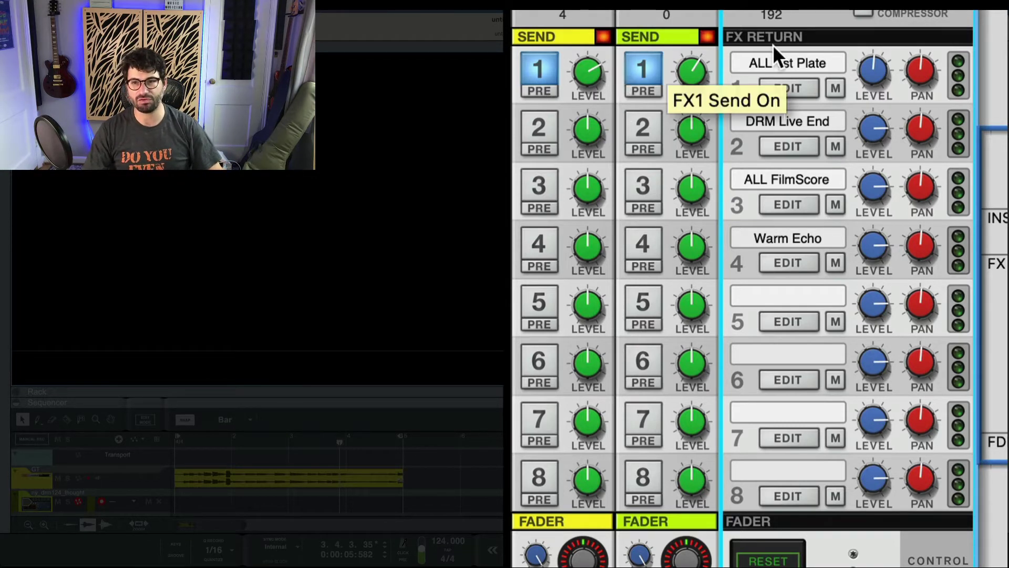
Switch off both plate sends and set GT's send 1 level to about -12 dB.
mouse_move(587, 105)
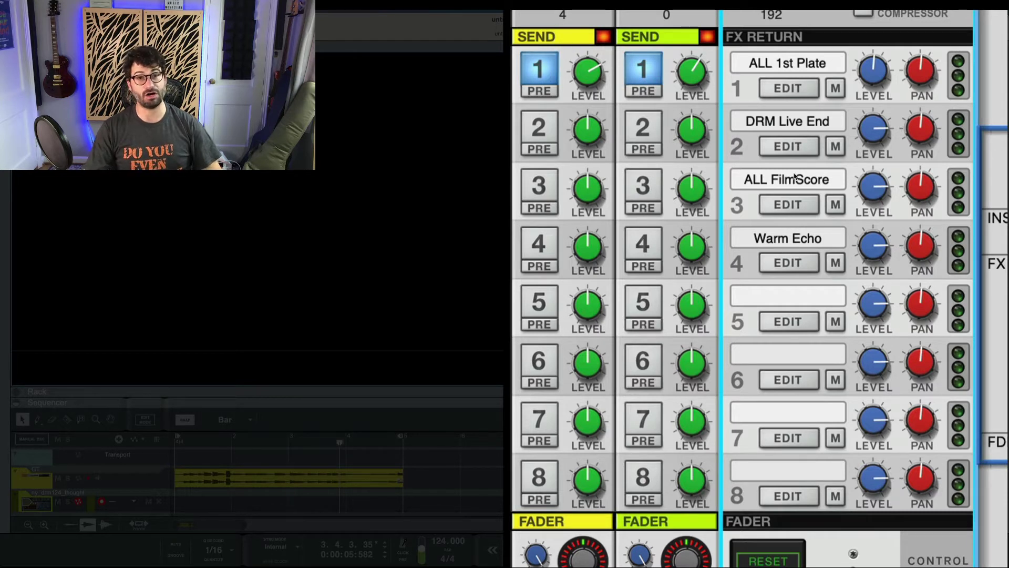
left_click(541, 59)
left_click(641, 69)
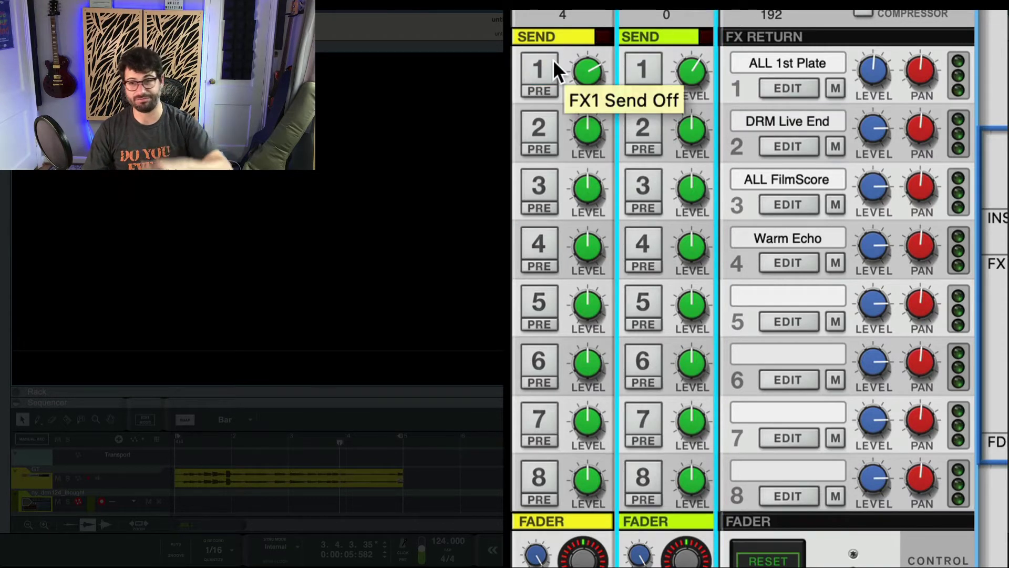
mouse_move(607, 71)
left_mouse_down()
mouse_move(624, 52)
mouse_move(615, 83)
left_mouse_up()
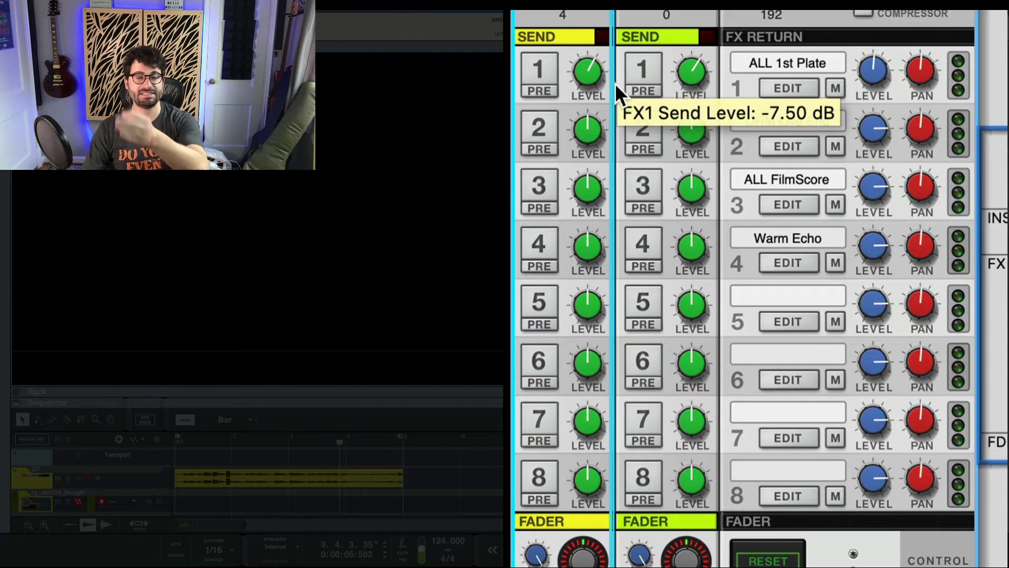
left_click_drag(615, 83, 758, 89)
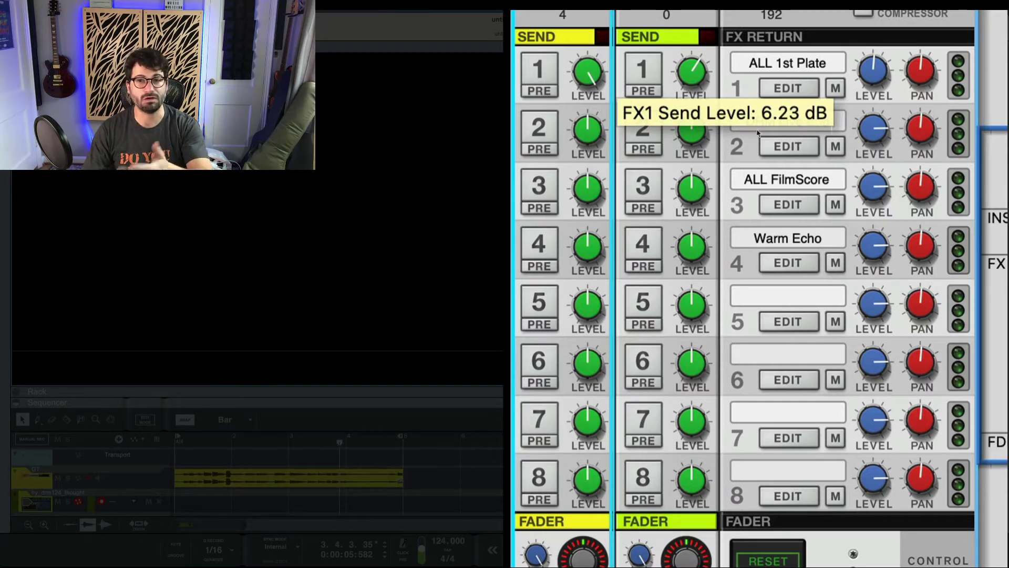
left_click_drag(758, 134, 547, 93)
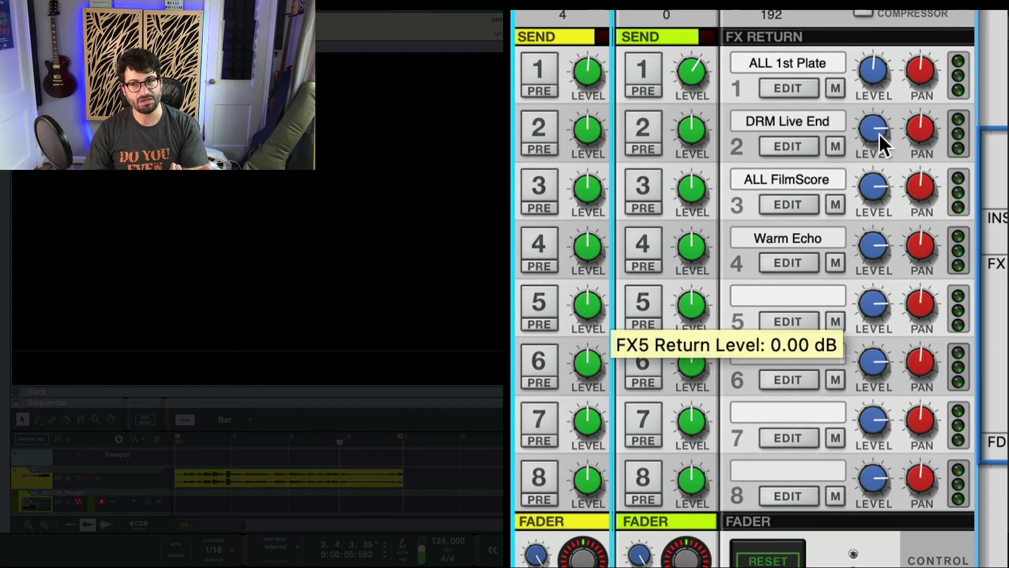
Turn both plate sends back on and set DRM's send 1 level to about -12.5 dB.
mouse_move(882, 120)
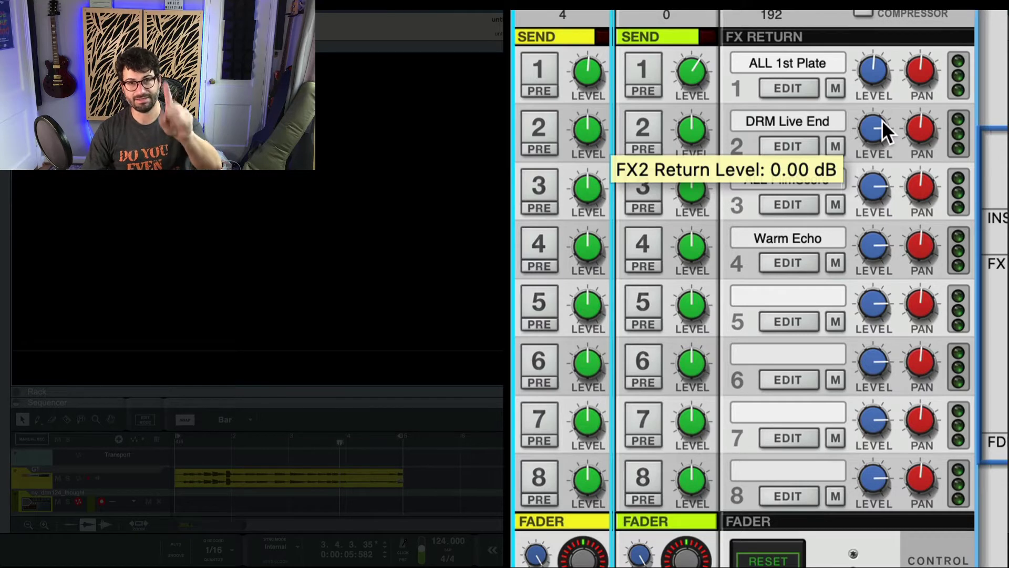
left_click(538, 62)
left_click(639, 74)
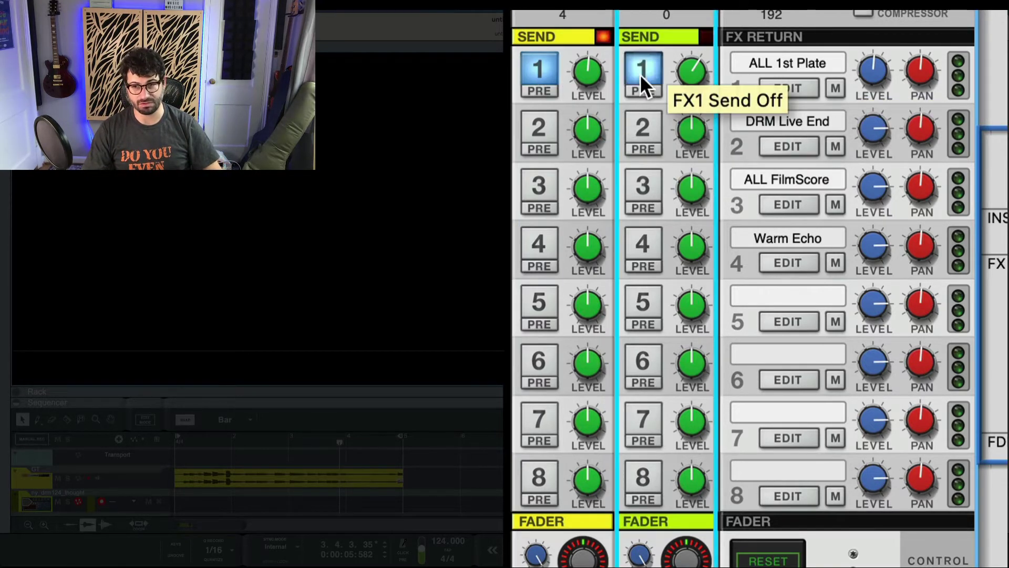
mouse_move(680, 62)
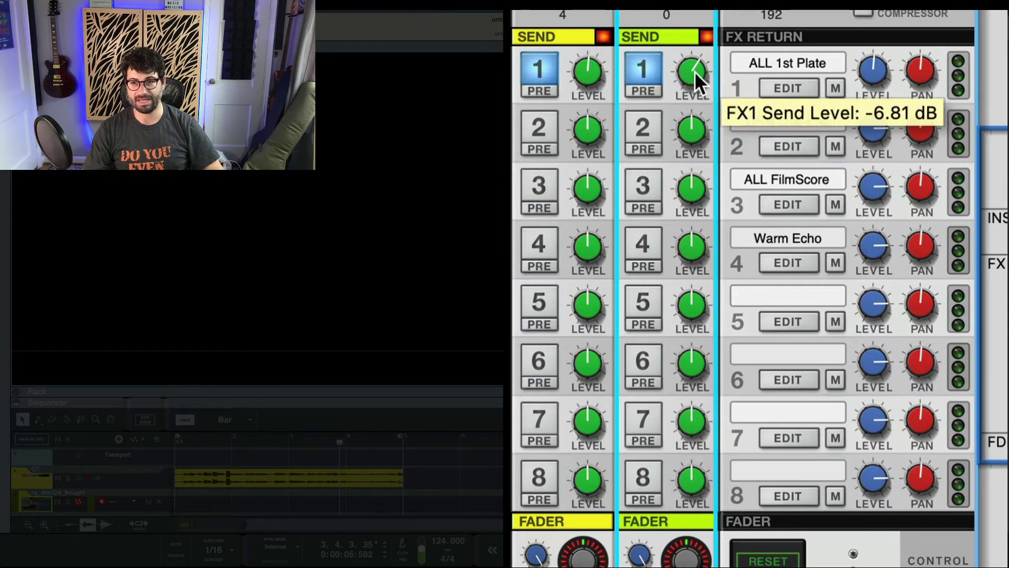
left_click_drag(697, 73, 683, 129)
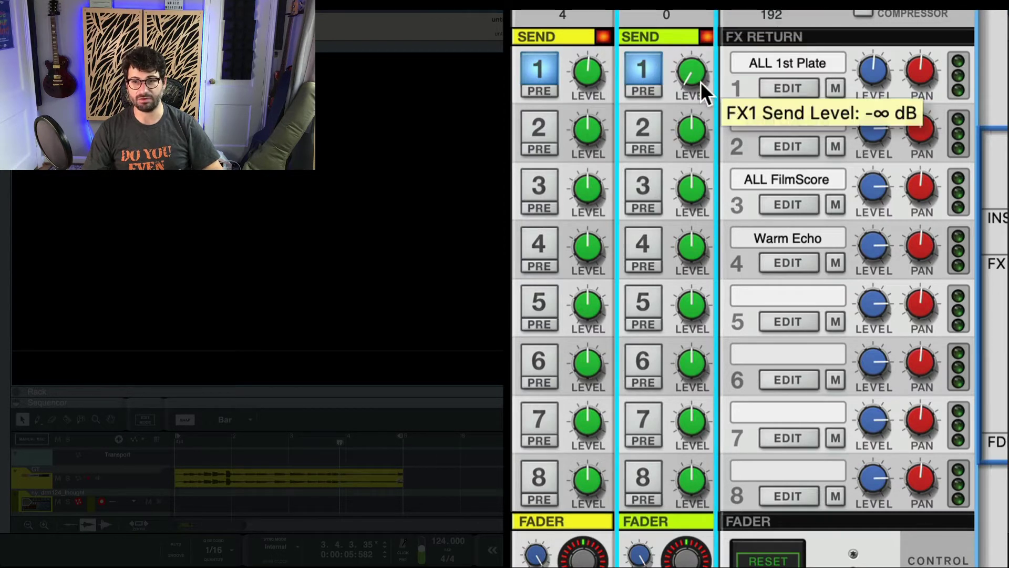
left_click_drag(695, 70, 697, 5)
left_click_drag(862, 156, 682, 52)
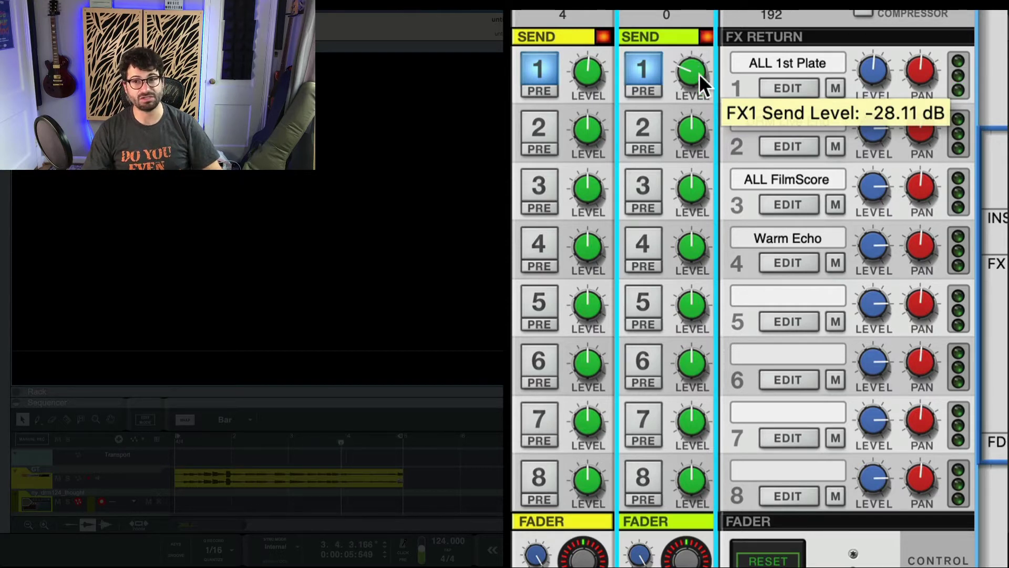
left_click_drag(691, 79, 683, 62)
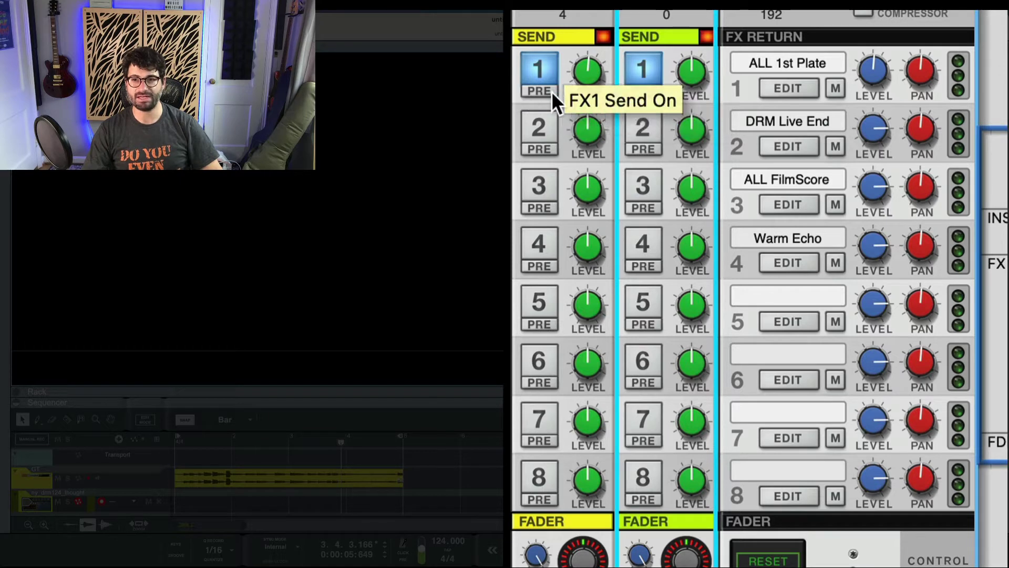
Pull the GT fader all the way down and mute the DRM channel.
scroll(550, 168, "down", 5)
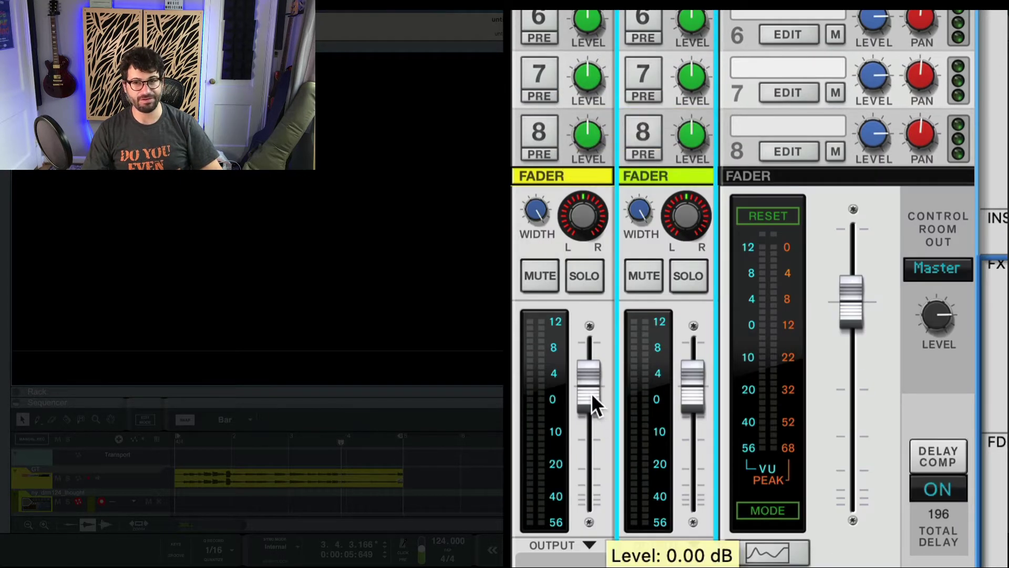
left_click_drag(584, 380, 590, 440)
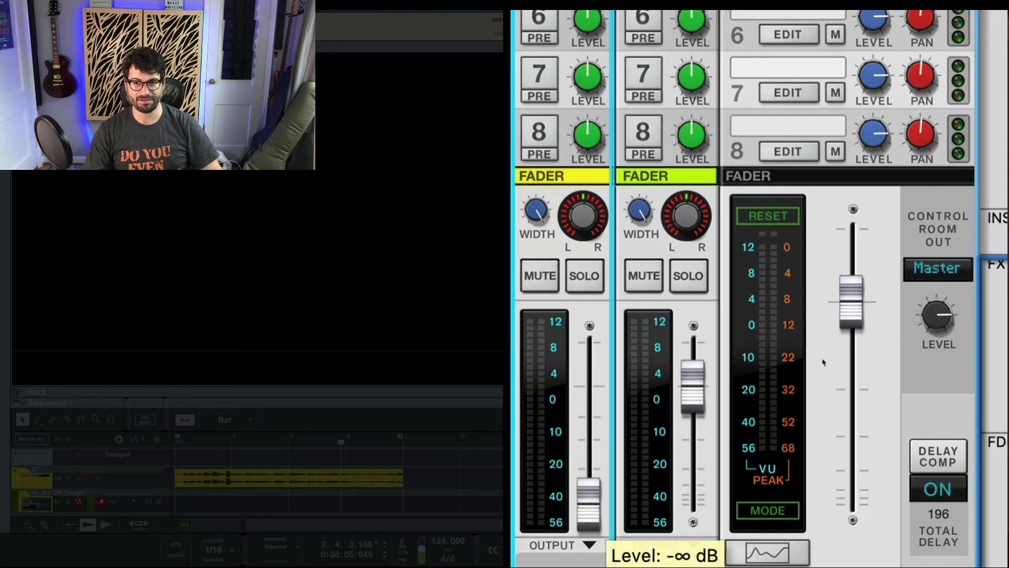
left_click(633, 274)
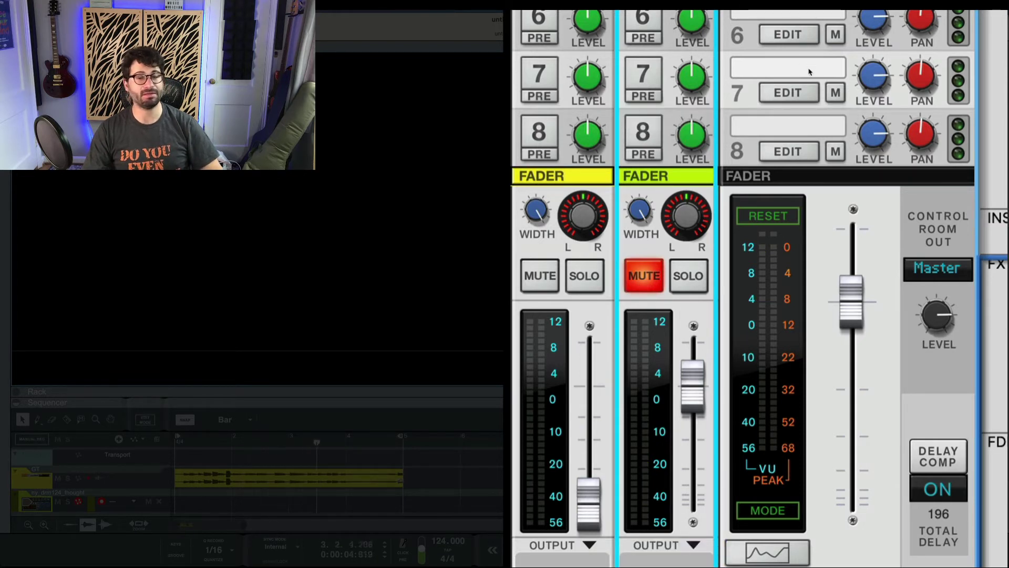
key("Up")
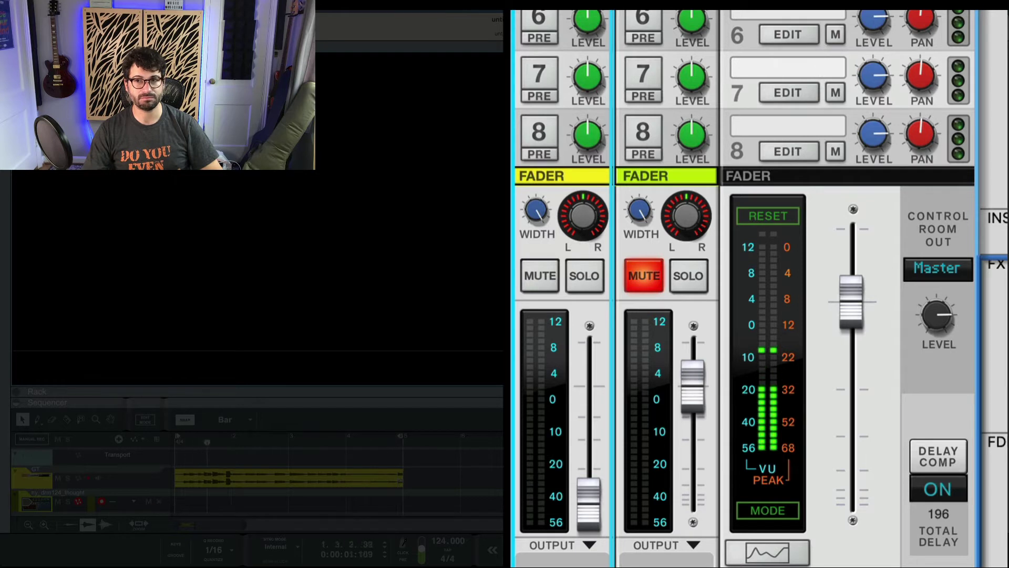
key("Down")
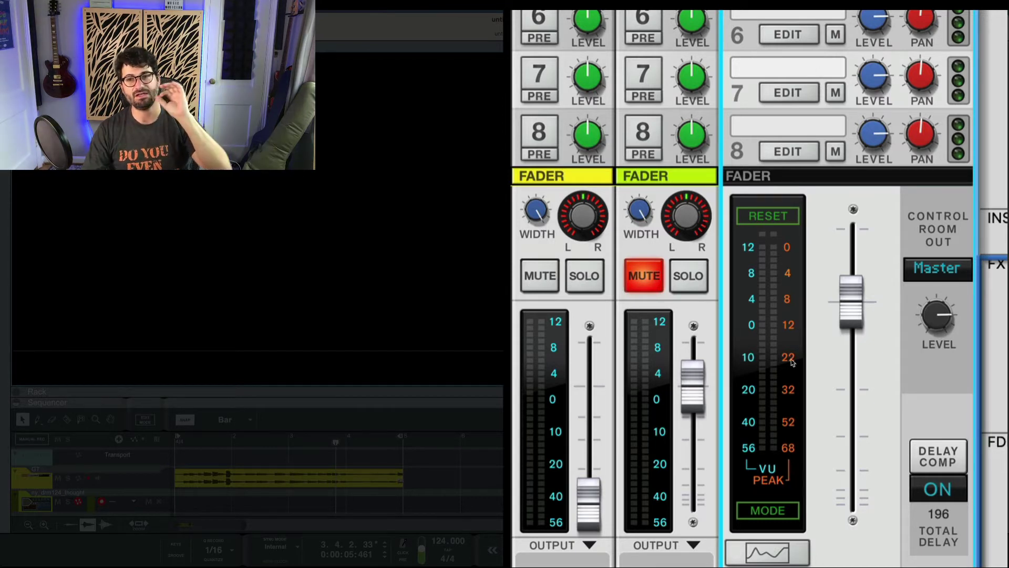
Bring the GT fader back up to about -1.24 dB.
mouse_move(588, 531)
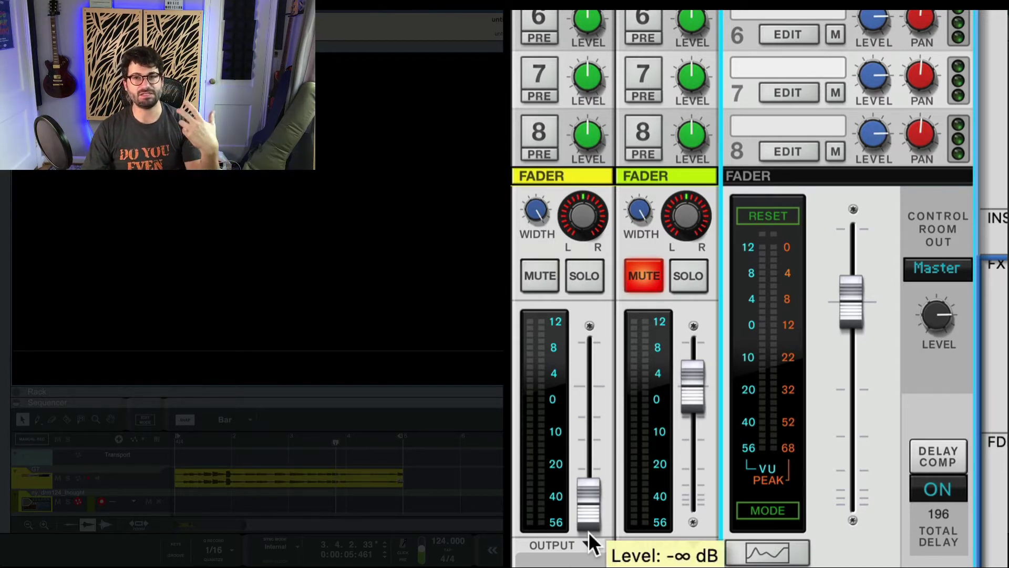
left_click_drag(591, 497, 578, 440)
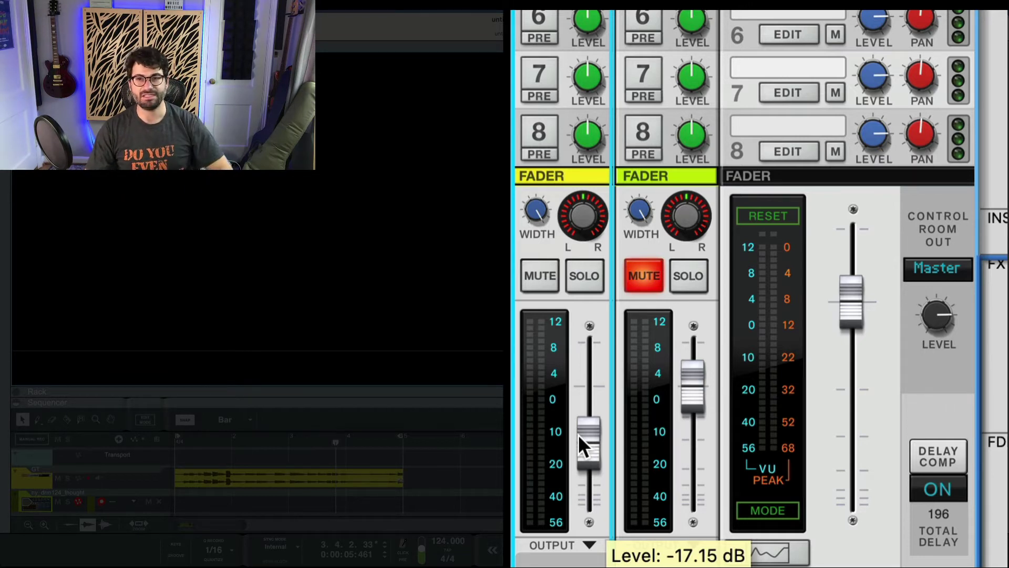
left_click_drag(578, 435, 591, 381)
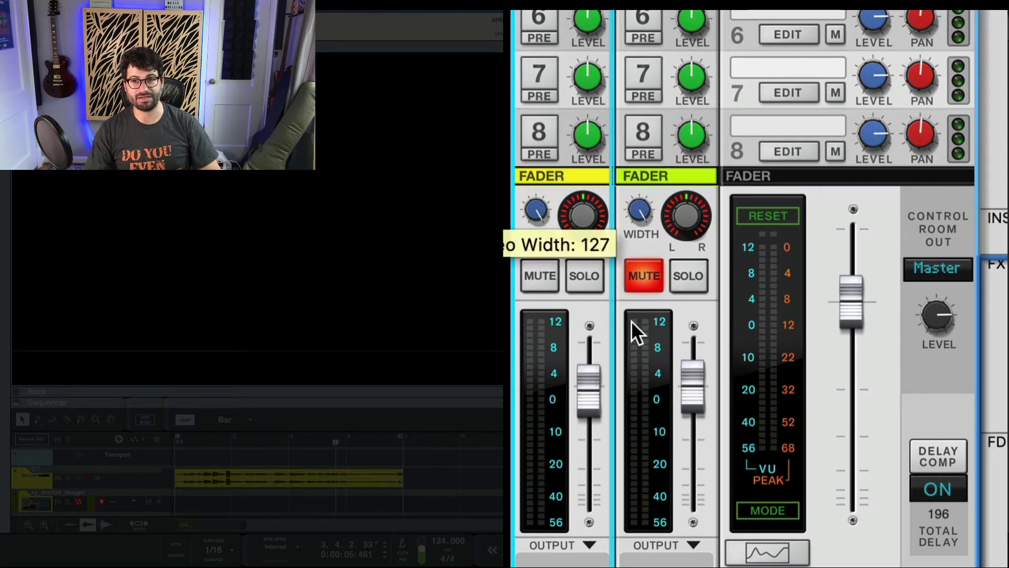
Play the song while swinging GT's pan from right to hard left and lowering its level to about -12 dB.
left_click_drag(603, 229, 592, 173)
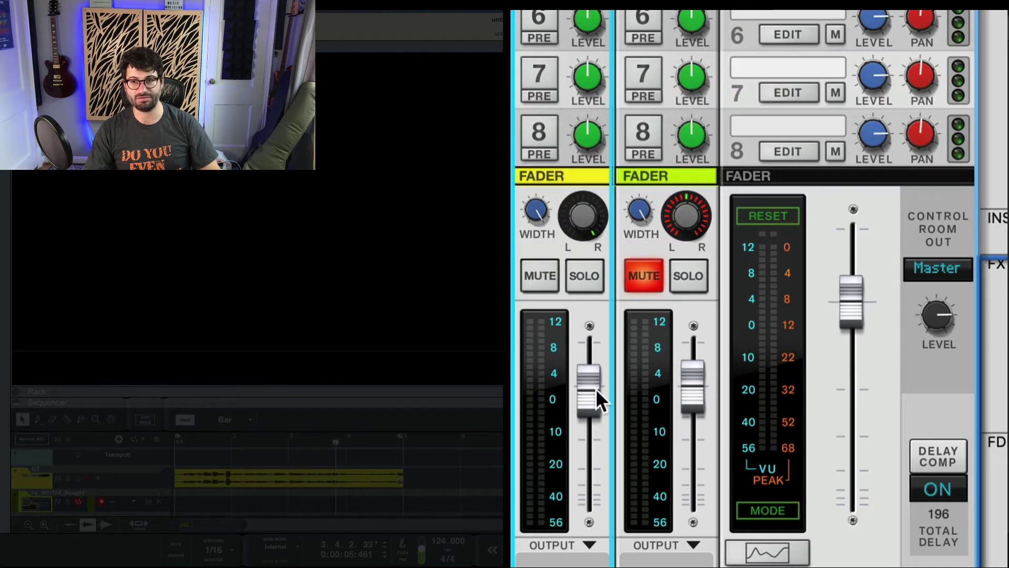
mouse_move(595, 389)
key("space")
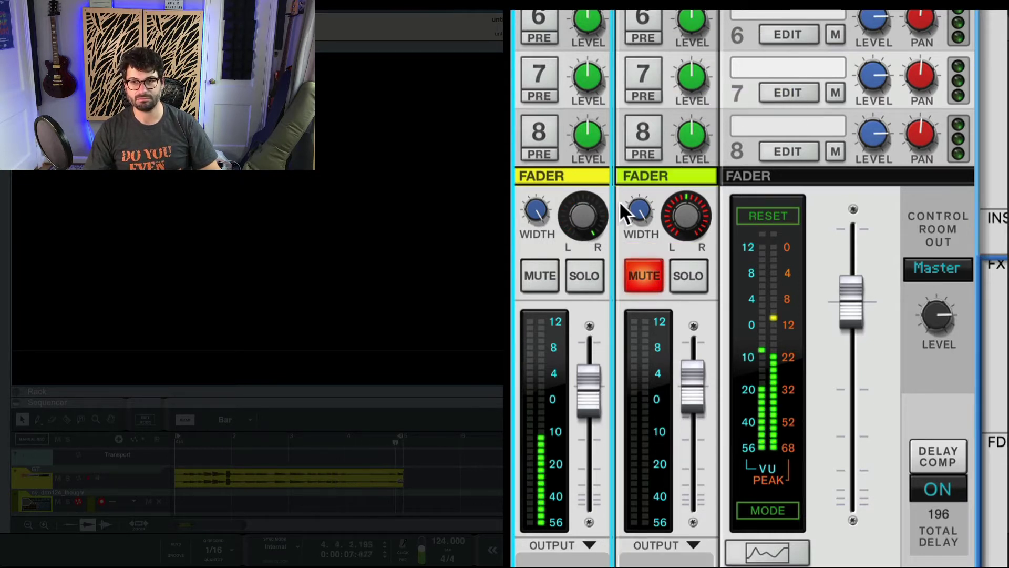
scroll(554, 201, "up", 10)
scroll(591, 165, "down", 10)
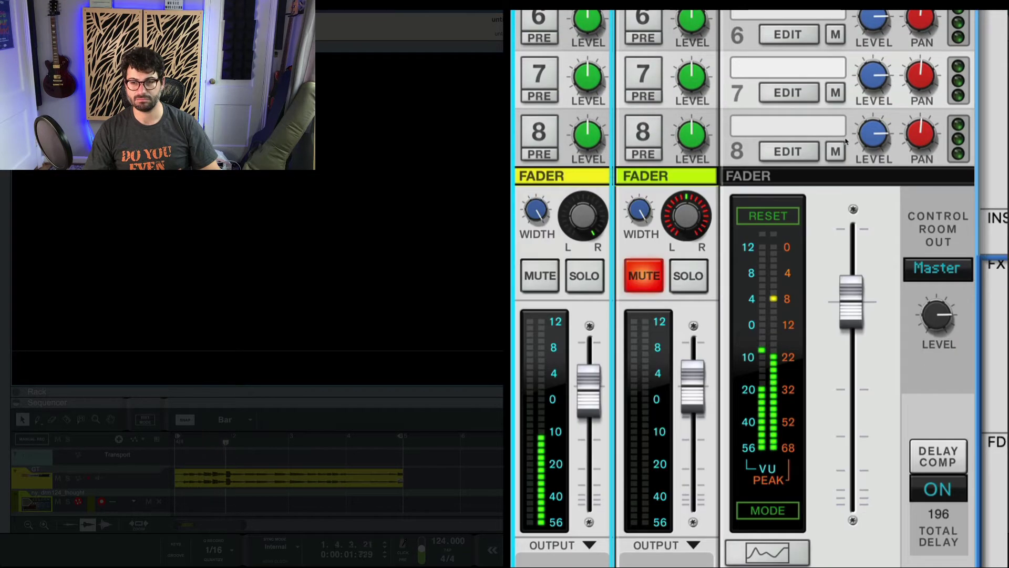
left_click_drag(595, 215, 834, 369)
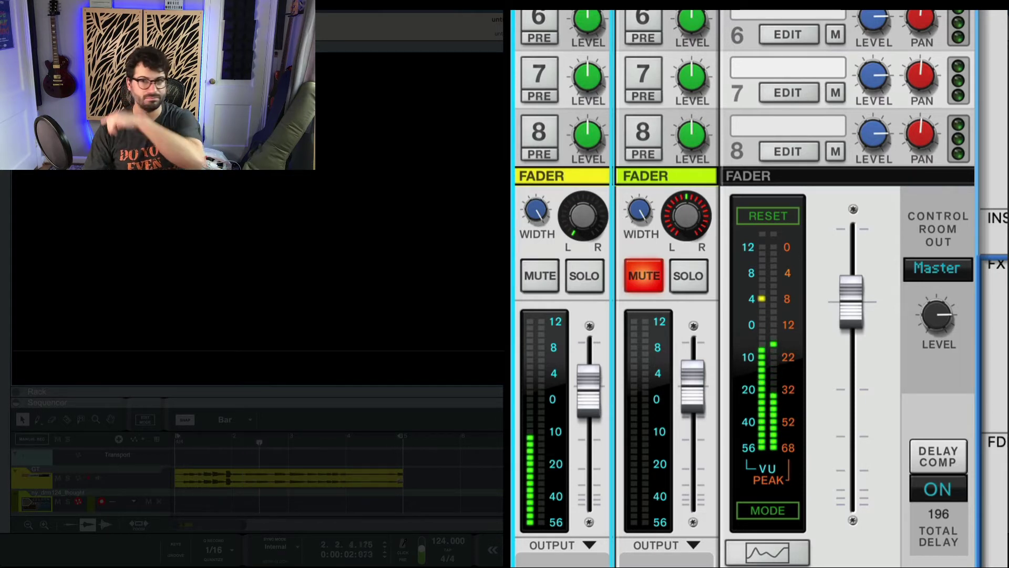
left_click_drag(595, 396, 582, 430)
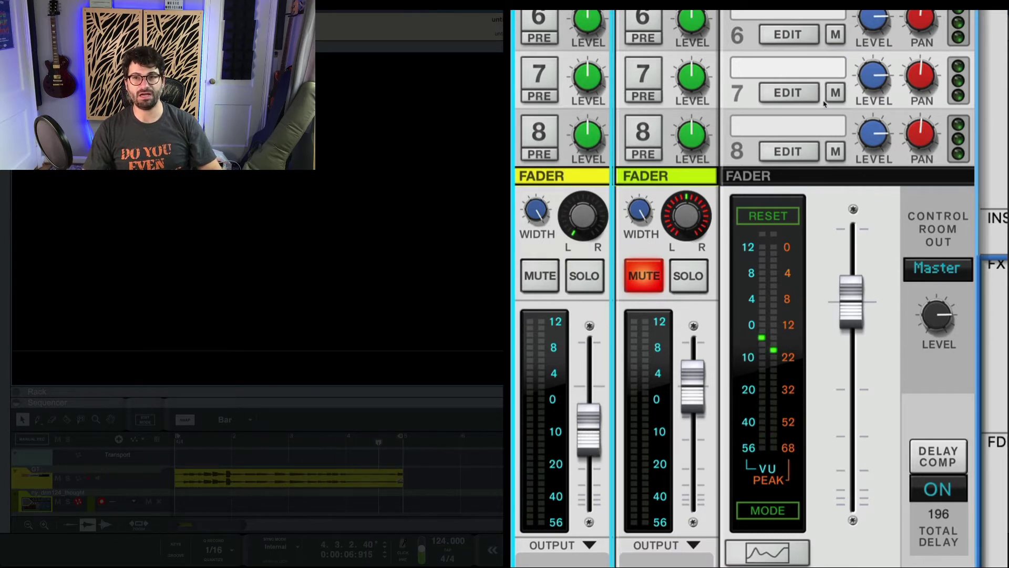
left_click_drag(565, 212, 651, 210)
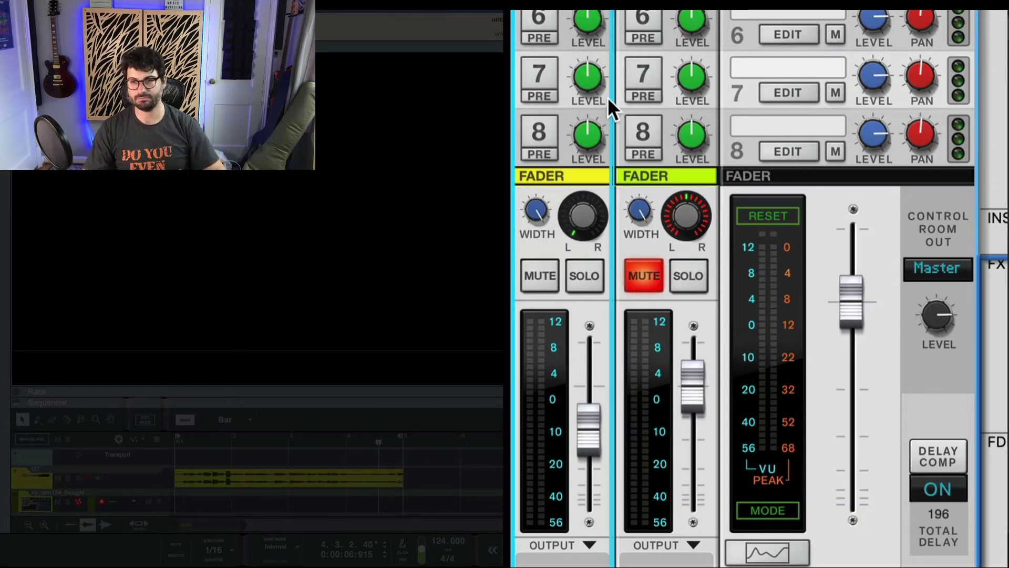
Return GT's pan to centre and raise its level to about -2 dB.
mouse_move(597, 216)
left_click_drag(597, 215, 584, 155)
left_click_drag(586, 402, 585, 396)
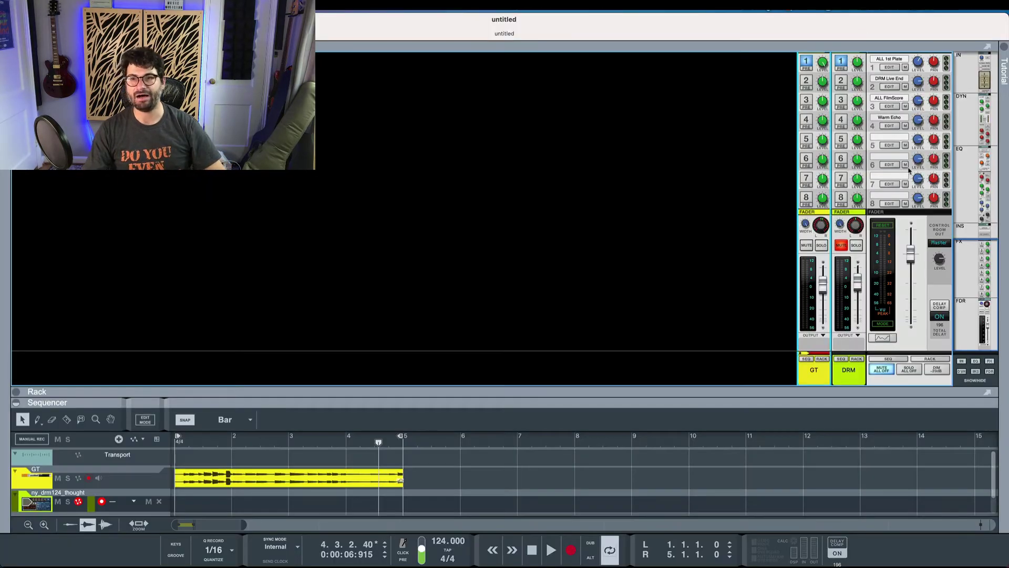
Select DRM, jump to the FX1 ALL 1st Plate device in the Rack, and unfold the first RV7000 MkII.
scroll(909, 169, "up", 1)
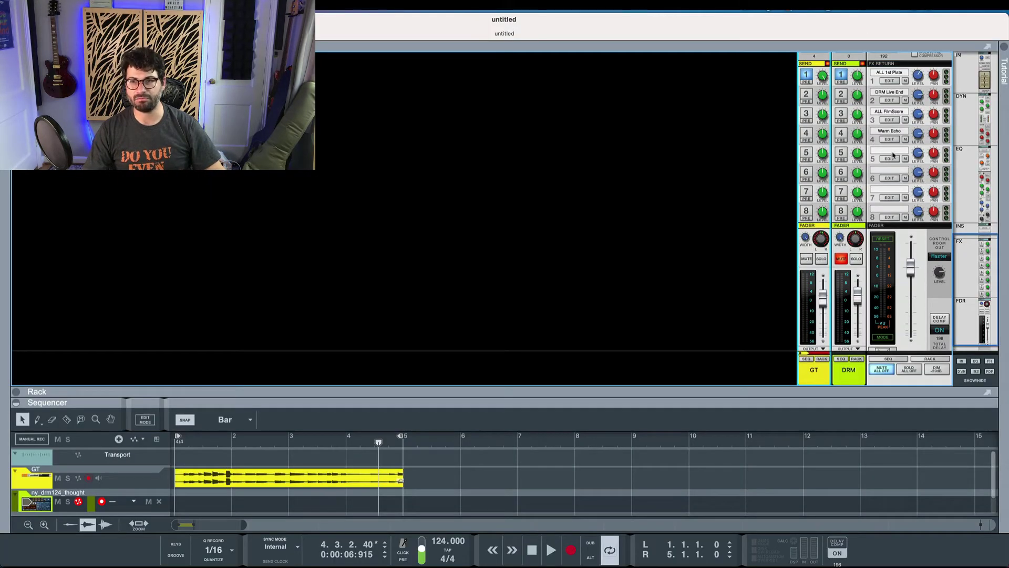
left_click(843, 253)
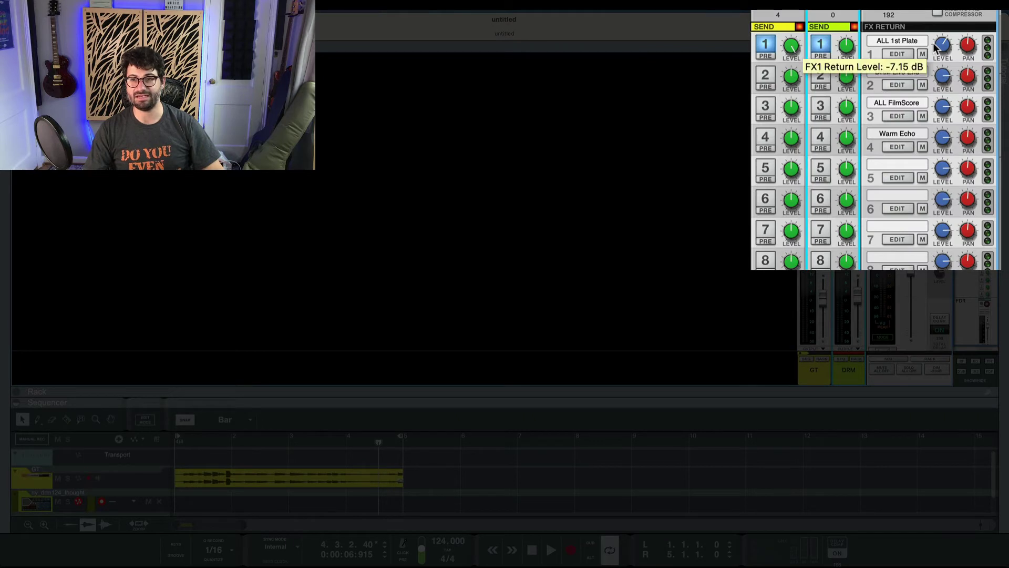
left_click(901, 55)
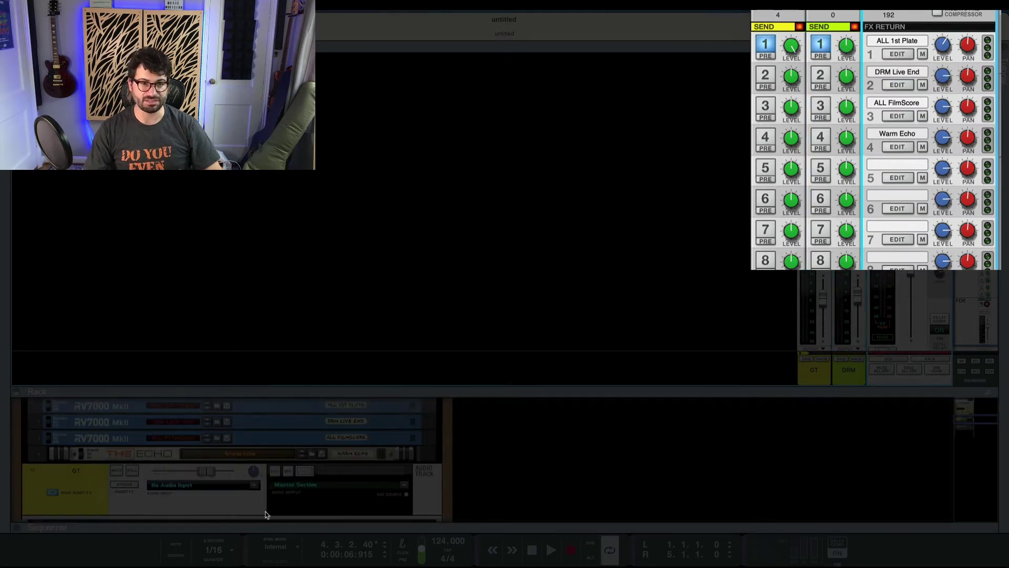
scroll(127, 438, "up", 3)
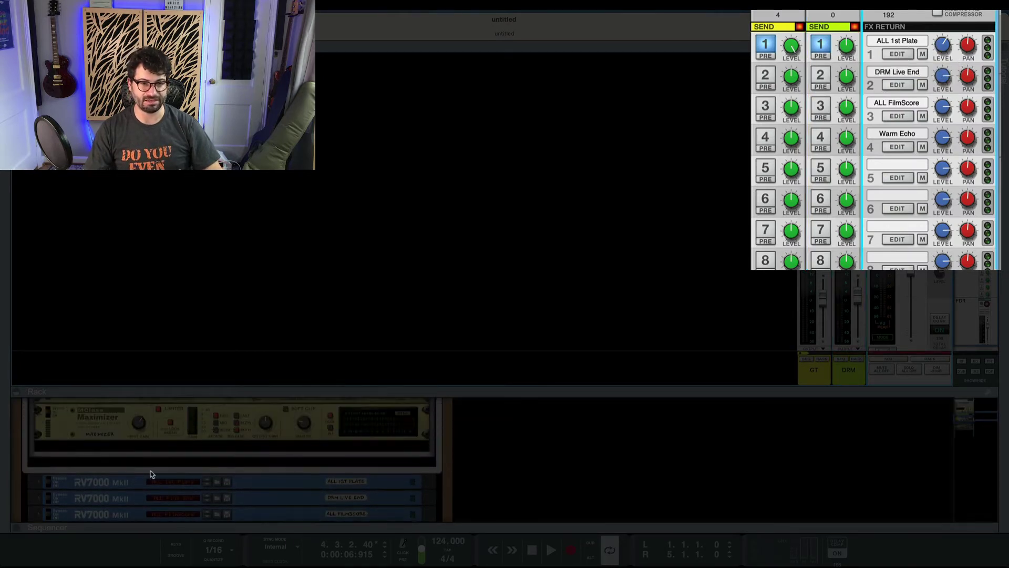
left_click(34, 485)
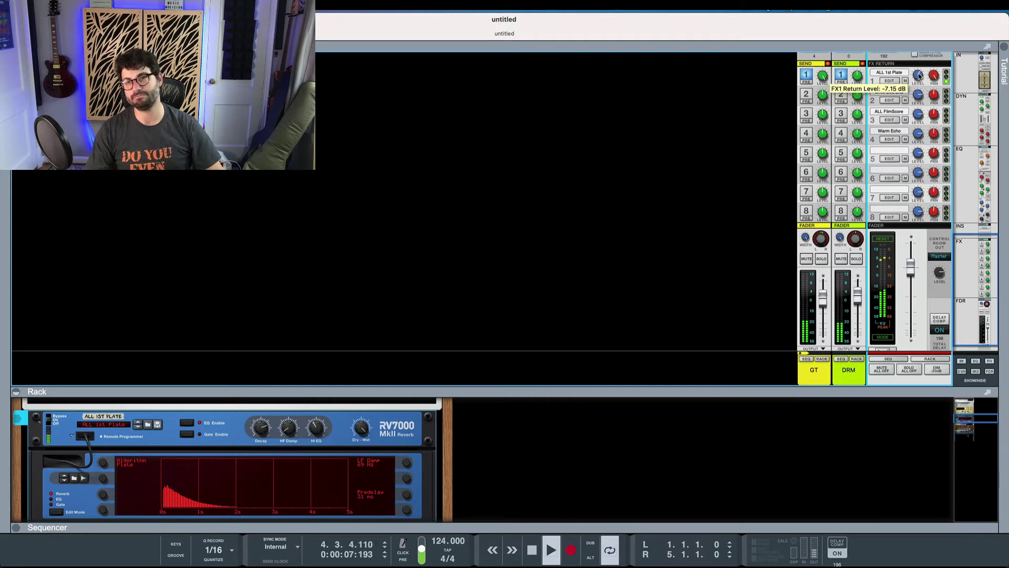
Play the song and set the plate reverb return pan near centre.
key("space")
mouse_move(934, 79)
left_mouse_down()
mouse_move(924, 115)
mouse_move(916, 81)
left_mouse_up()
key("space")
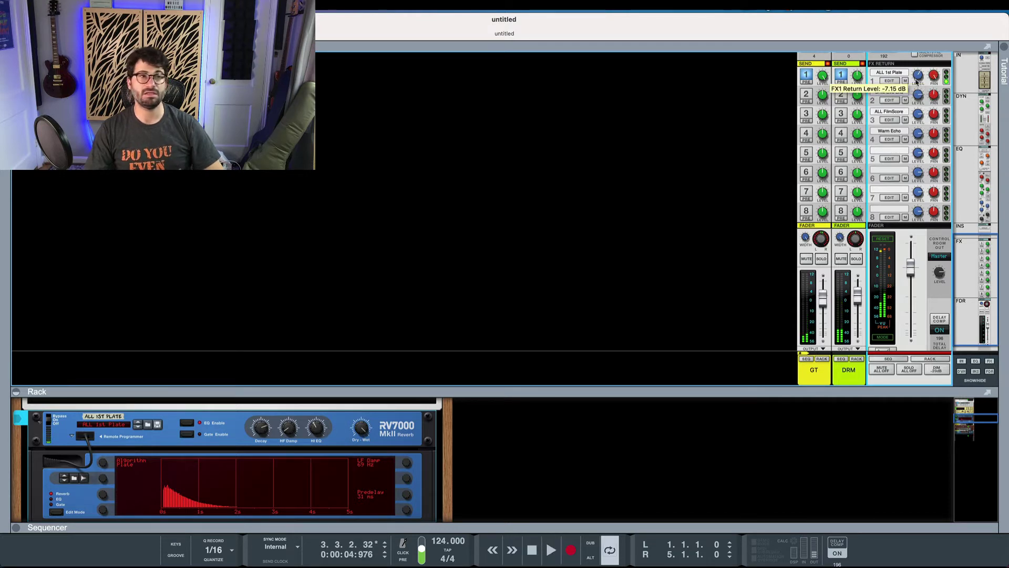
mouse_move(917, 80)
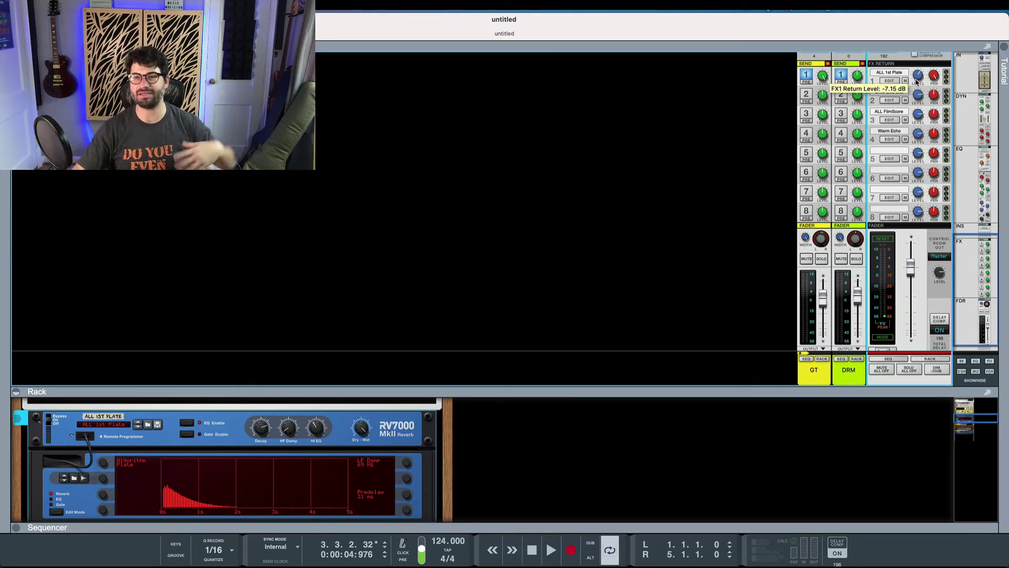
mouse_move(861, 84)
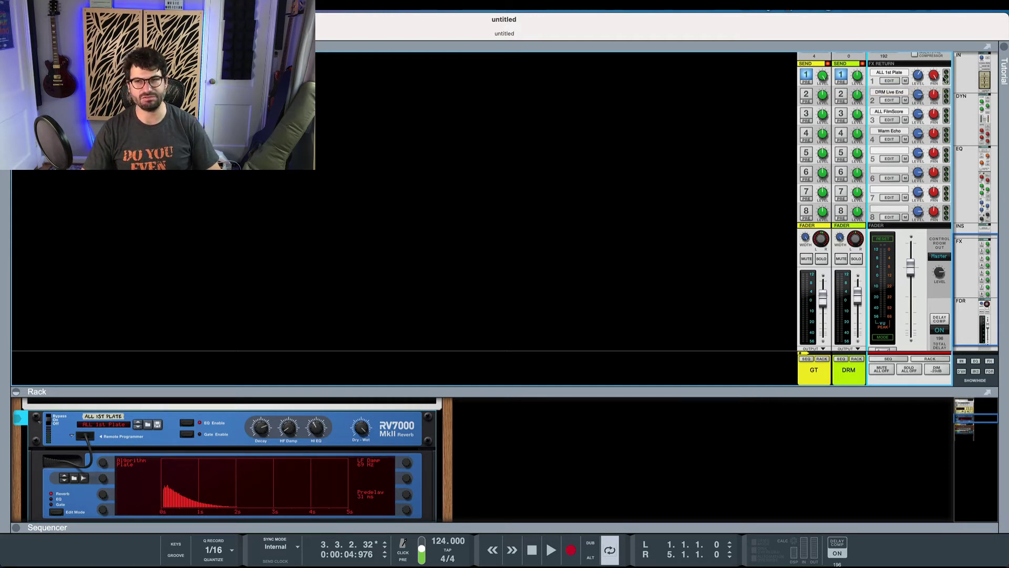
left_click_drag(936, 78, 939, 95)
Lower the plate reverb return level to about -8.56 dB and leave it unmuted.
mouse_move(916, 78)
key("space")
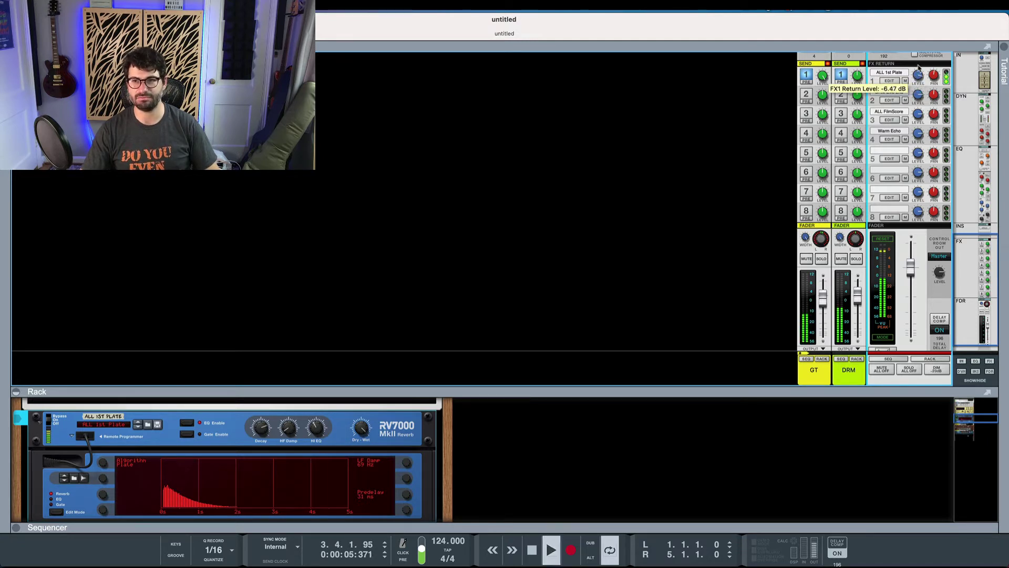
left_click_drag(916, 77, 914, 78)
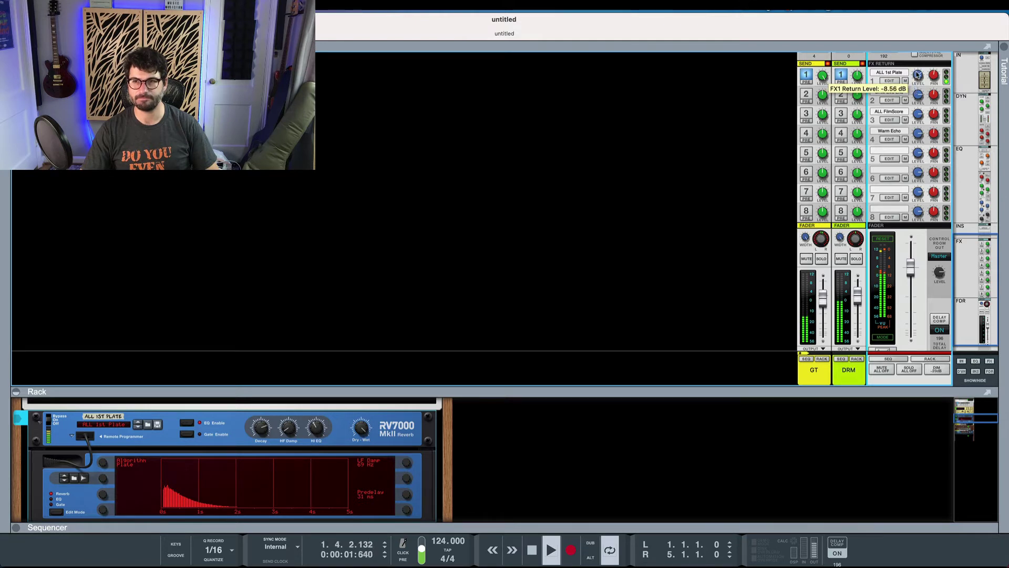
left_click(906, 81)
left_click(906, 81)
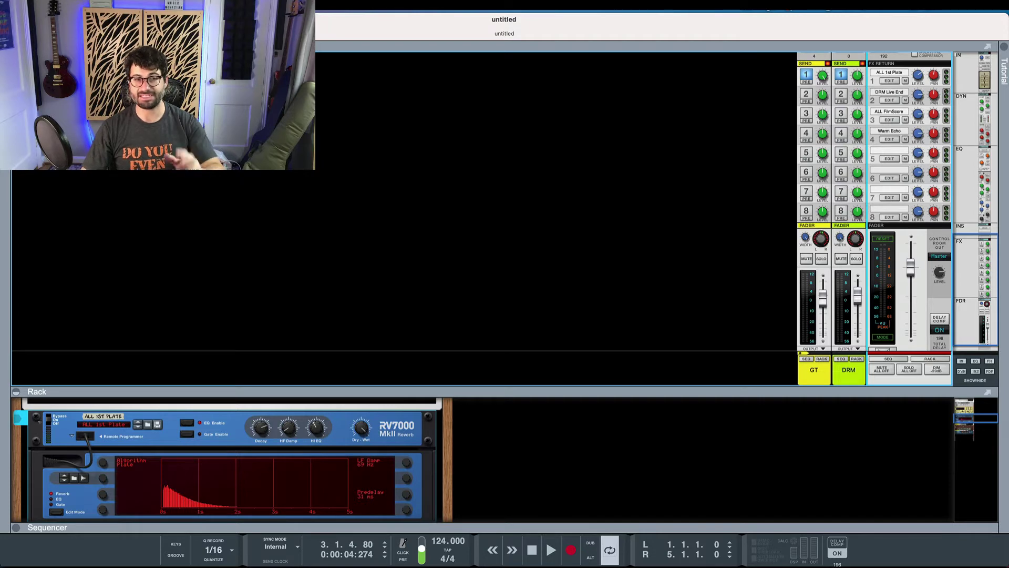
Hide the mixer, delete the three RV7000 reverbs and The Echo, then select the mastering Combinator.
key("F5")
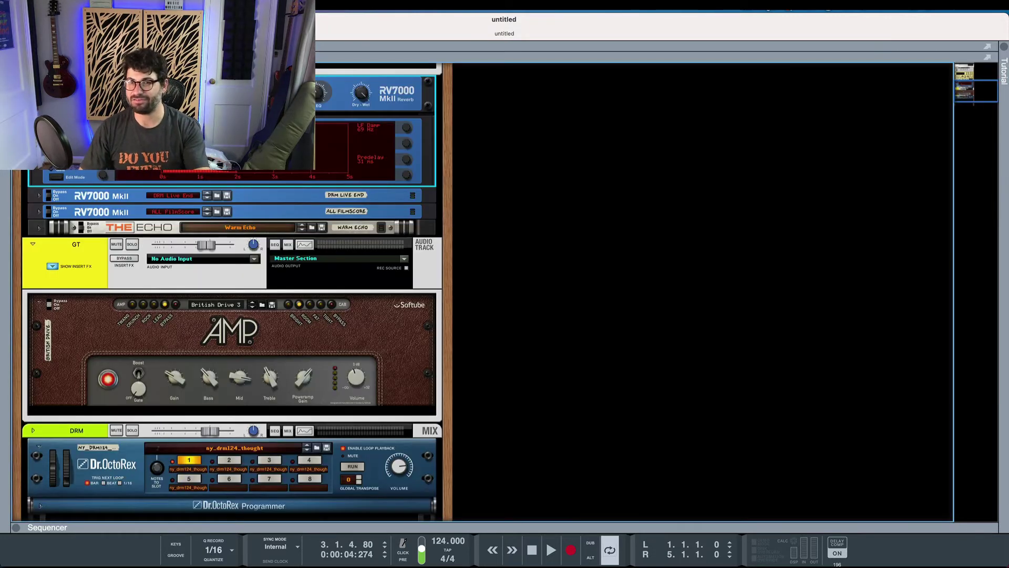
scroll(421, 226, "up", 5)
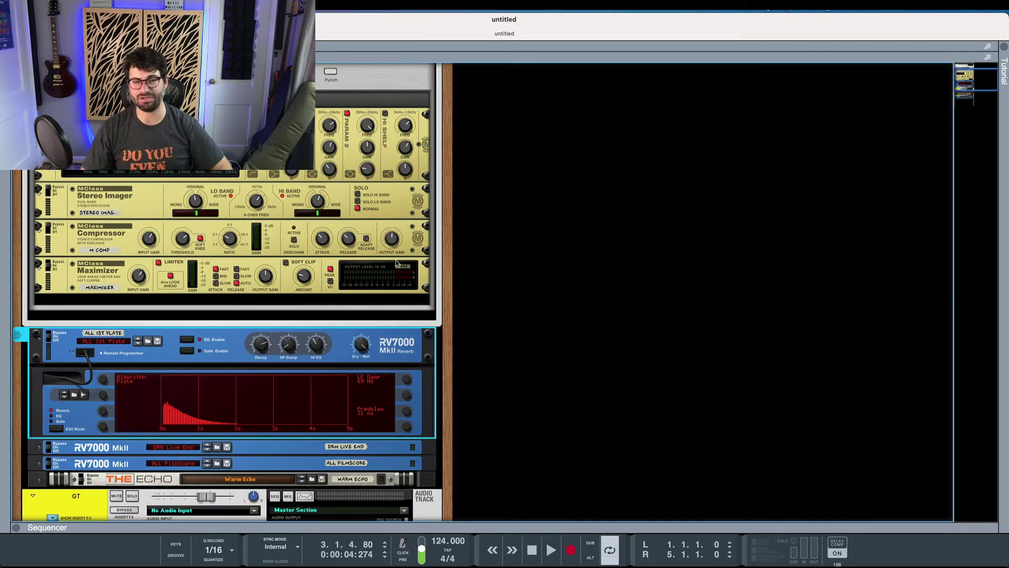
scroll(399, 268, "up", 3)
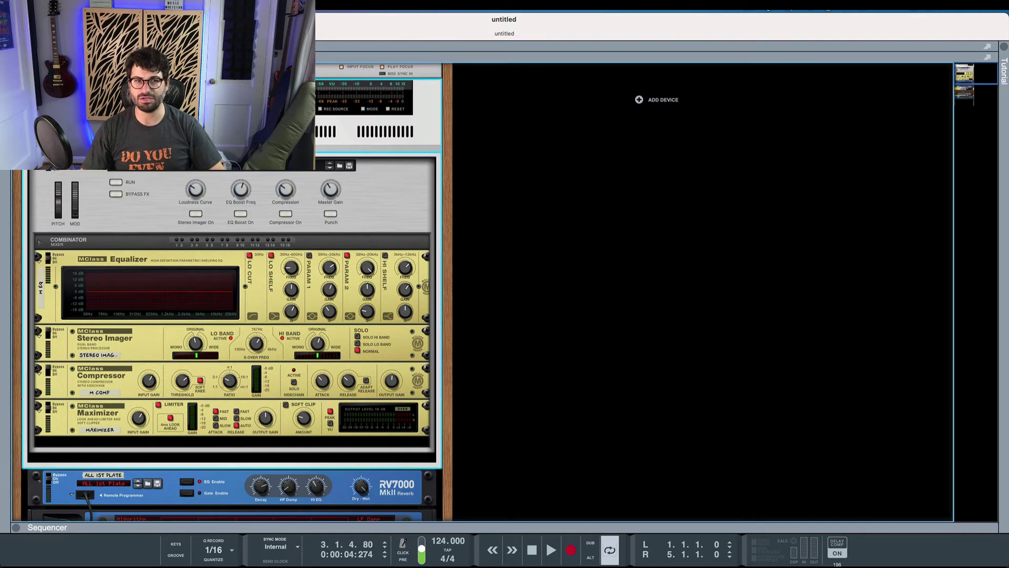
scroll(429, 263, "down", 5)
left_click(411, 262)
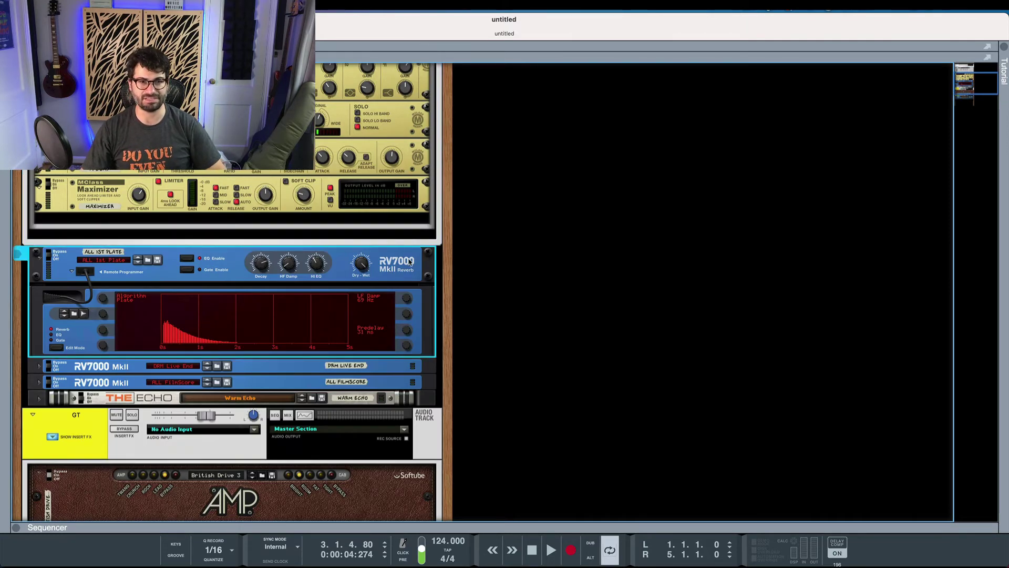
left_click(428, 400, "shift")
key("Delete")
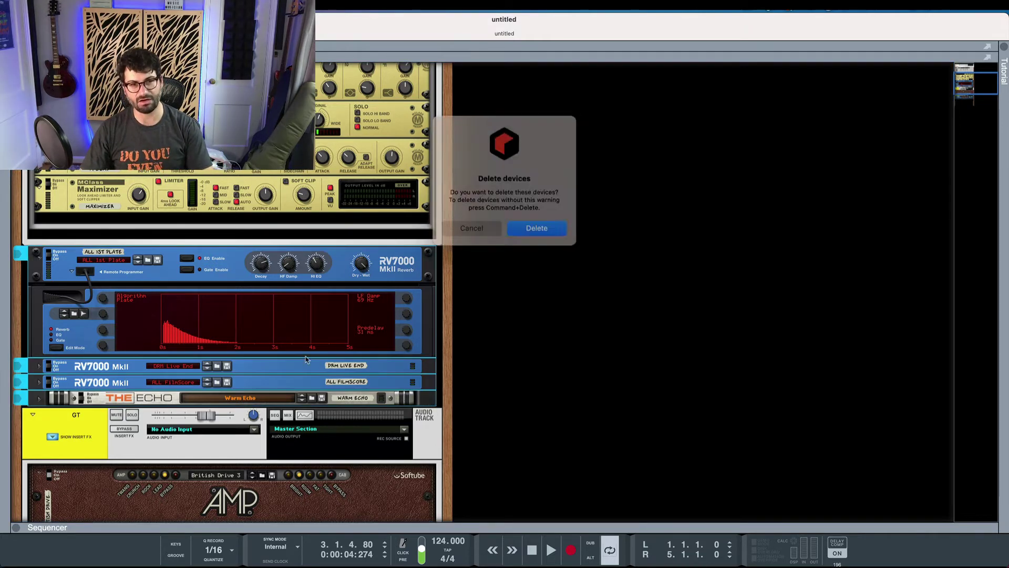
left_click(528, 225)
scroll(341, 304, "up", 5)
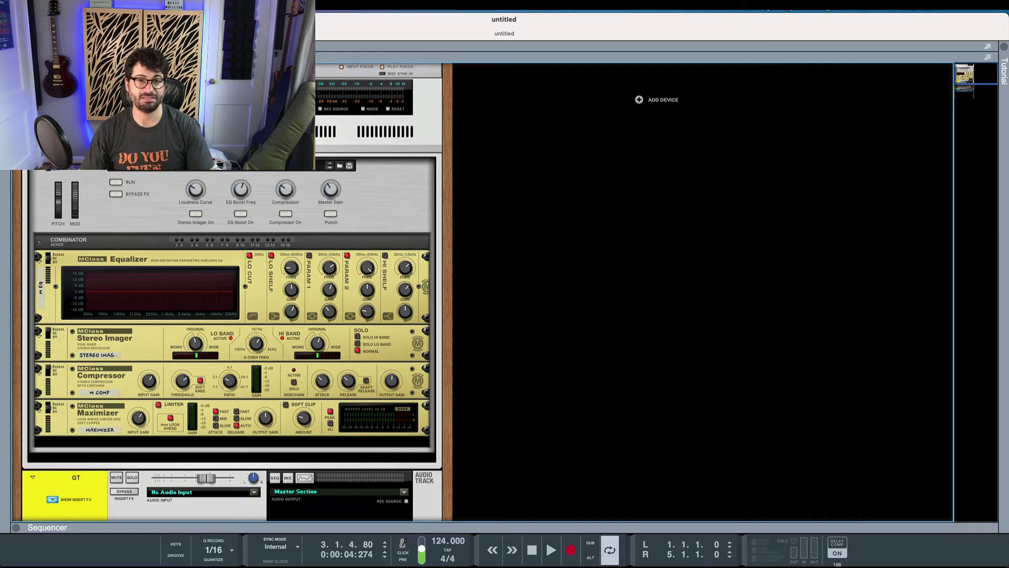
left_click(232, 454)
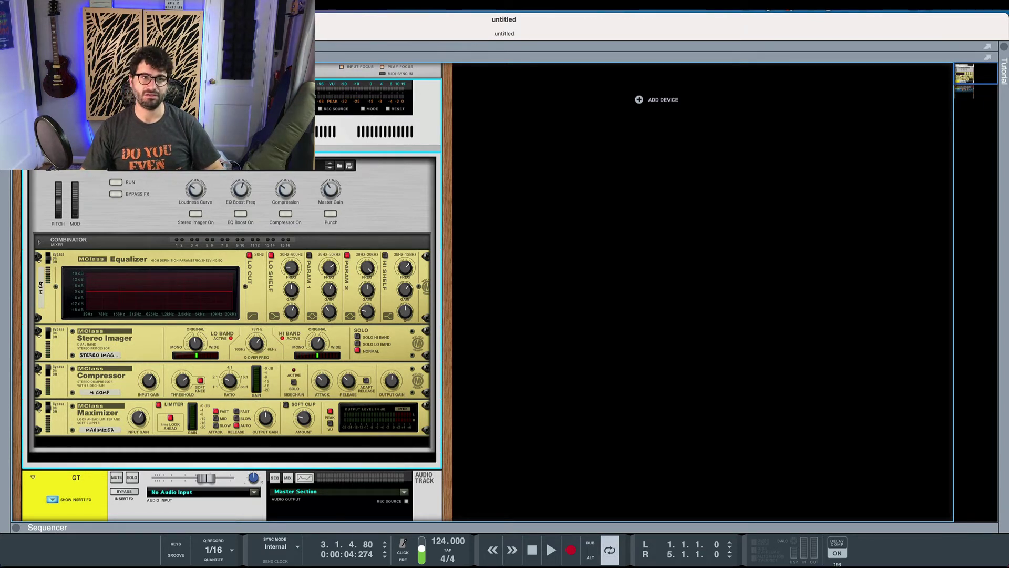
Flip the rack to its cabling view and bring up the list of devices to add.
key("Tab")
key("Tab")
key("Tab")
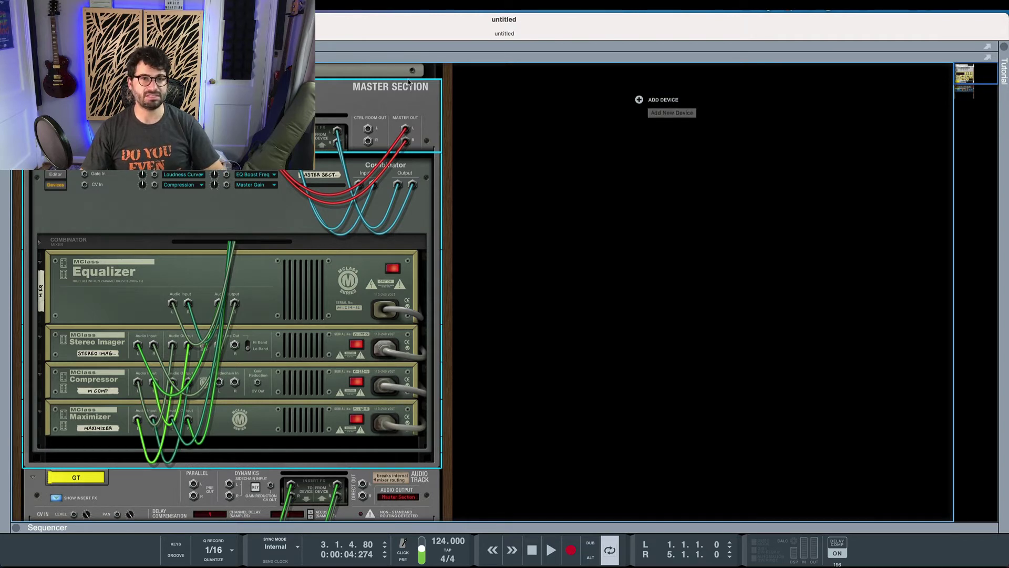
right_click(402, 112)
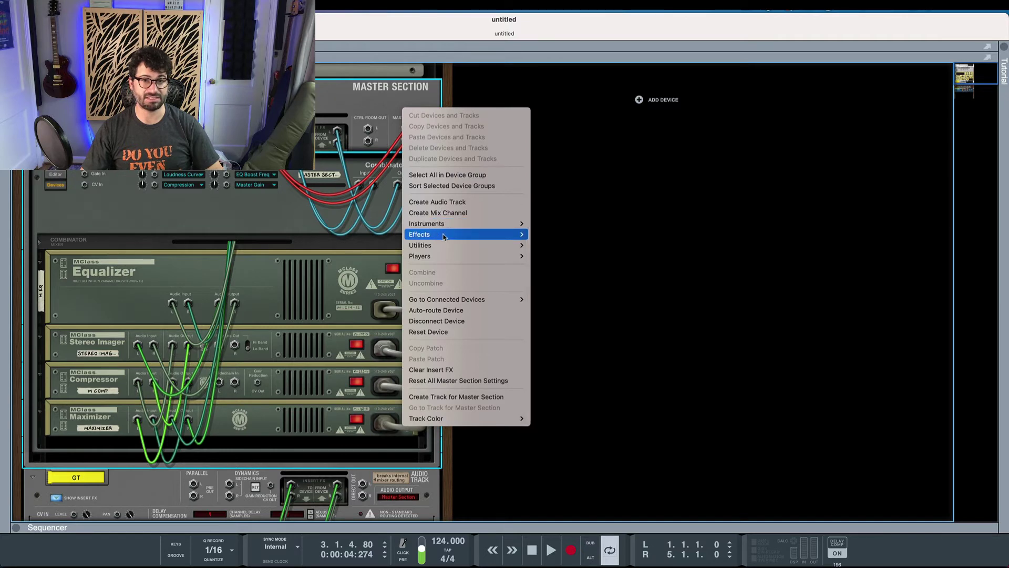
Add an RV7000 MkII Reverb from Built-in Devices and flip the rack back to the front.
mouse_move(446, 234)
mouse_move(596, 146)
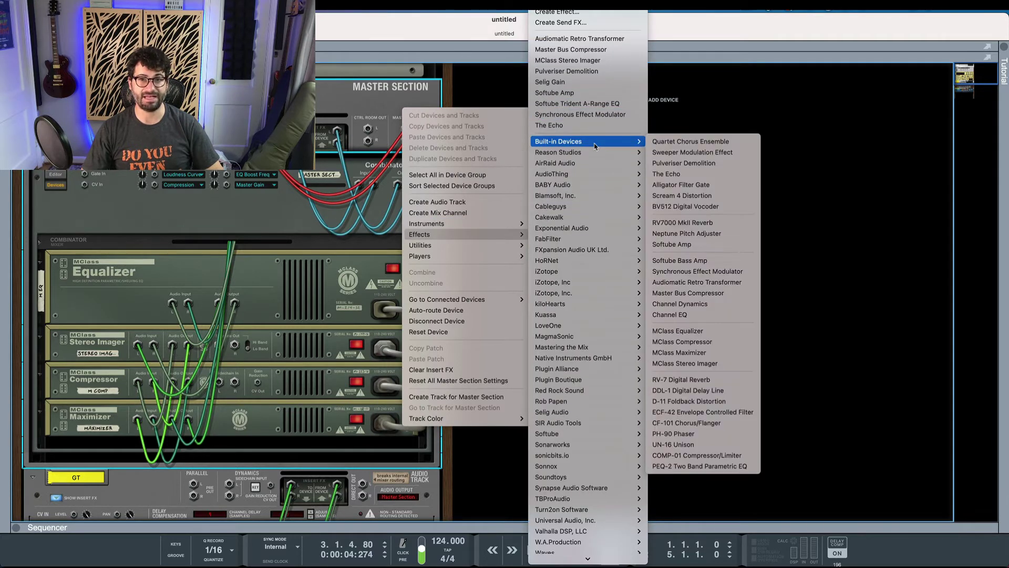
left_click(716, 223)
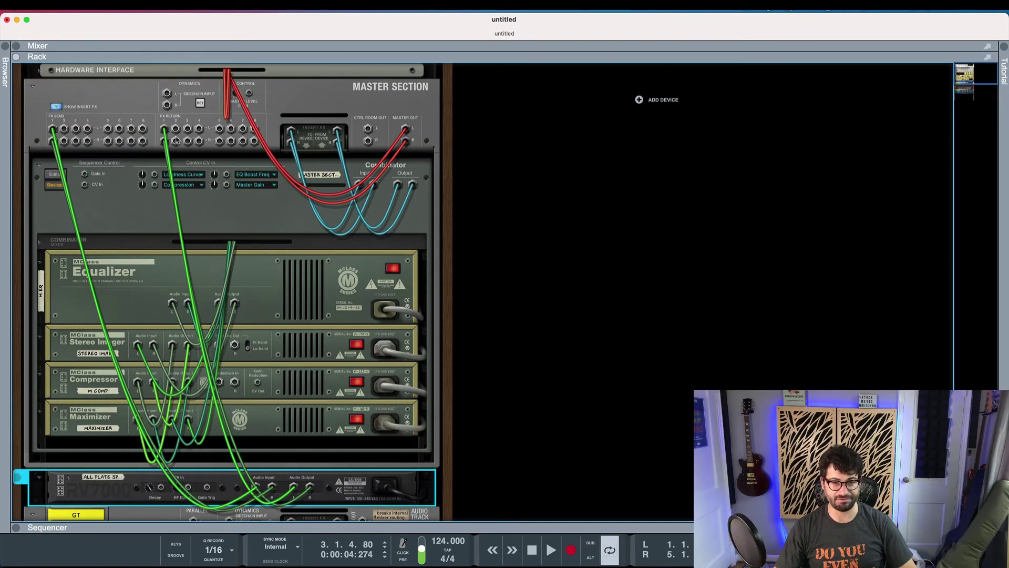
key("Tab")
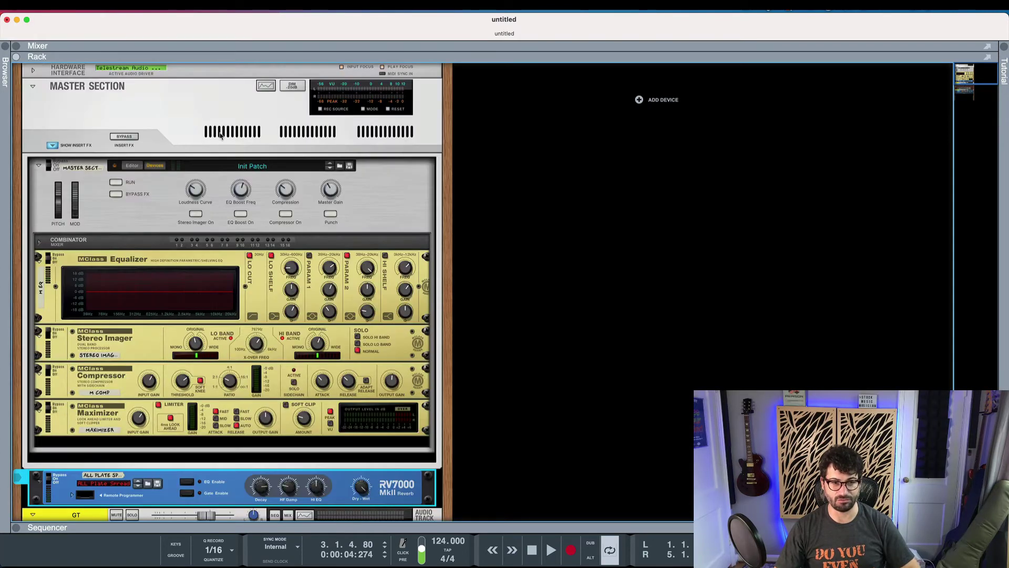
Show the mixer and briefly play the song to hear the new ALL Plate Spread reverb.
left_click(17, 46)
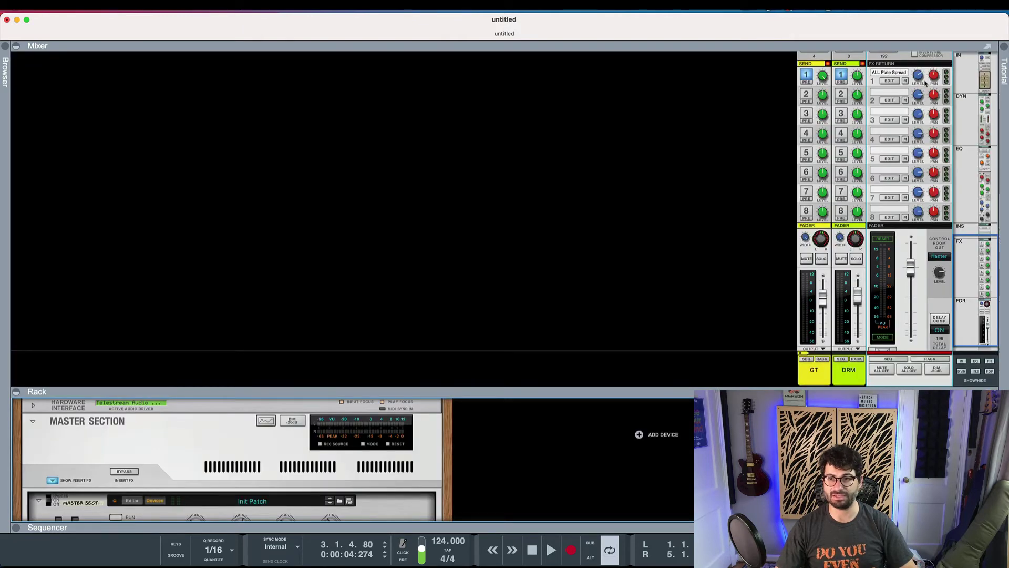
key("space")
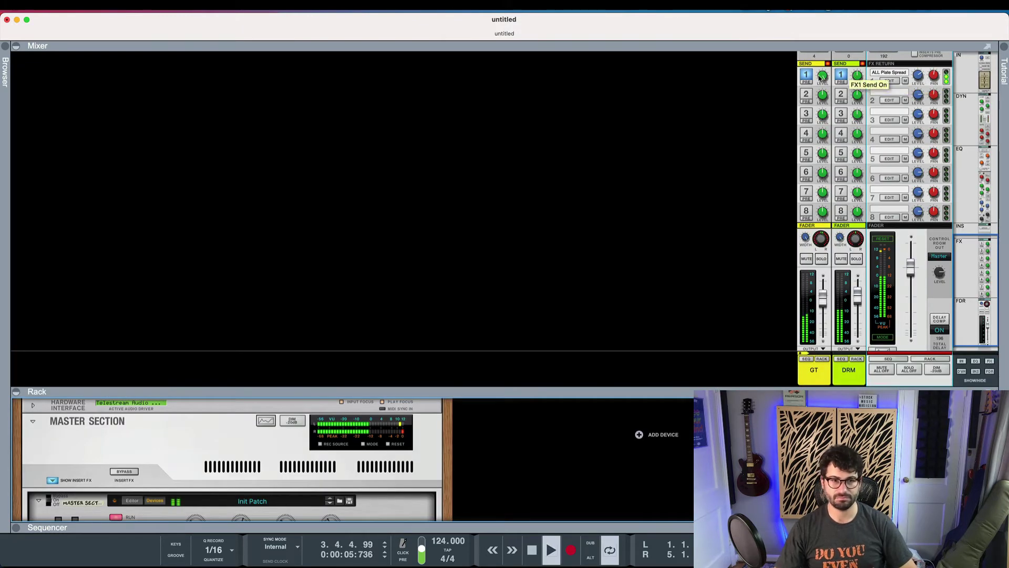
key("space")
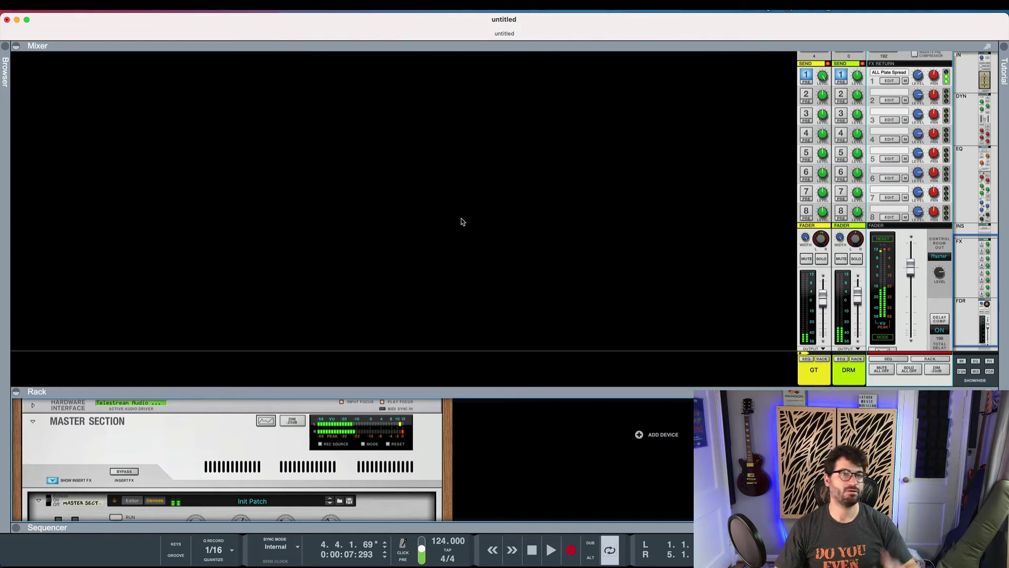
scroll(462, 221, "down", 1)
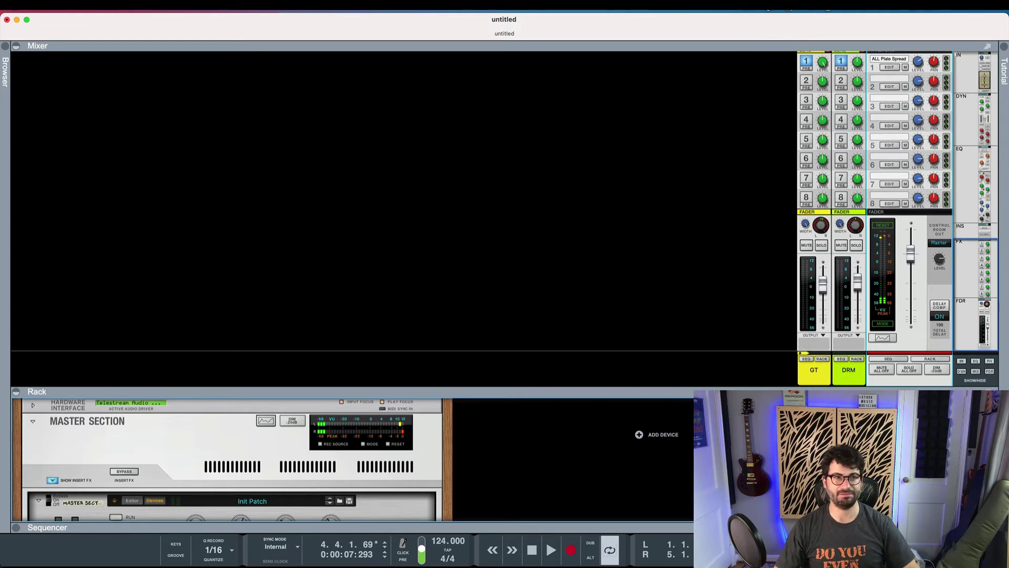
Delete the RV7000 reverb from the rack and create a new mix channel in its place.
left_click(15, 46)
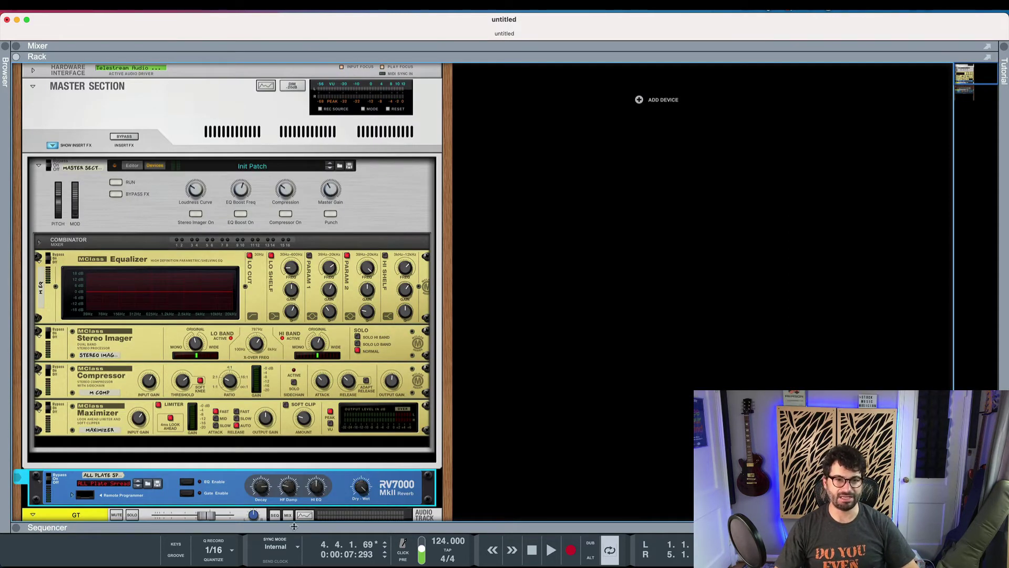
key("BackSpace")
left_click(533, 223)
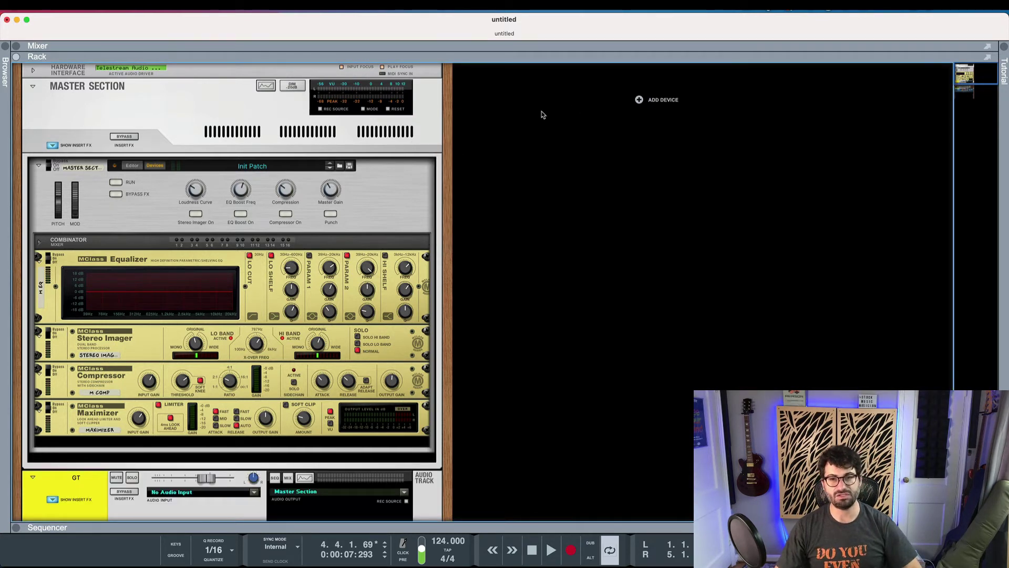
right_click(523, 103)
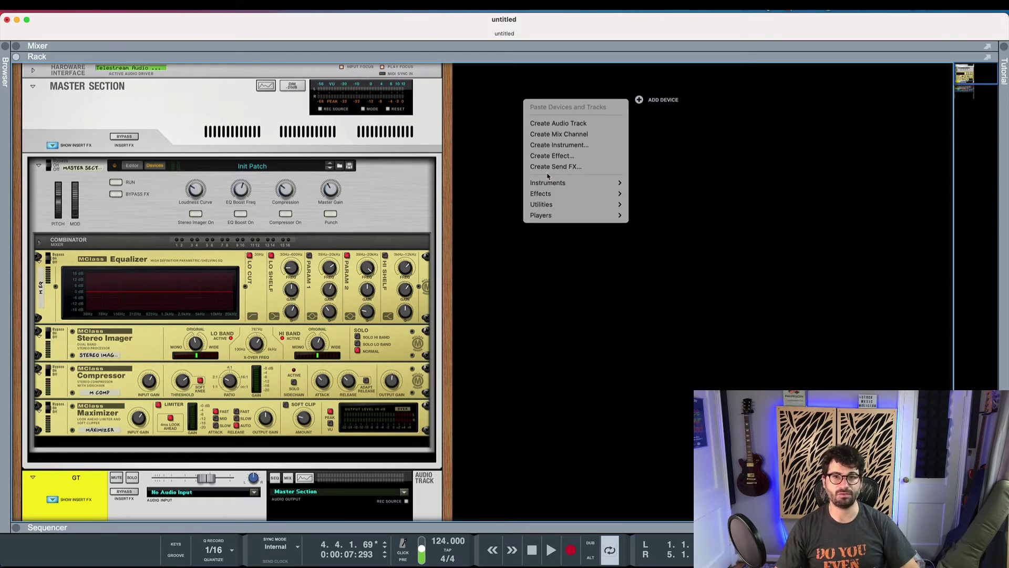
left_click(568, 137)
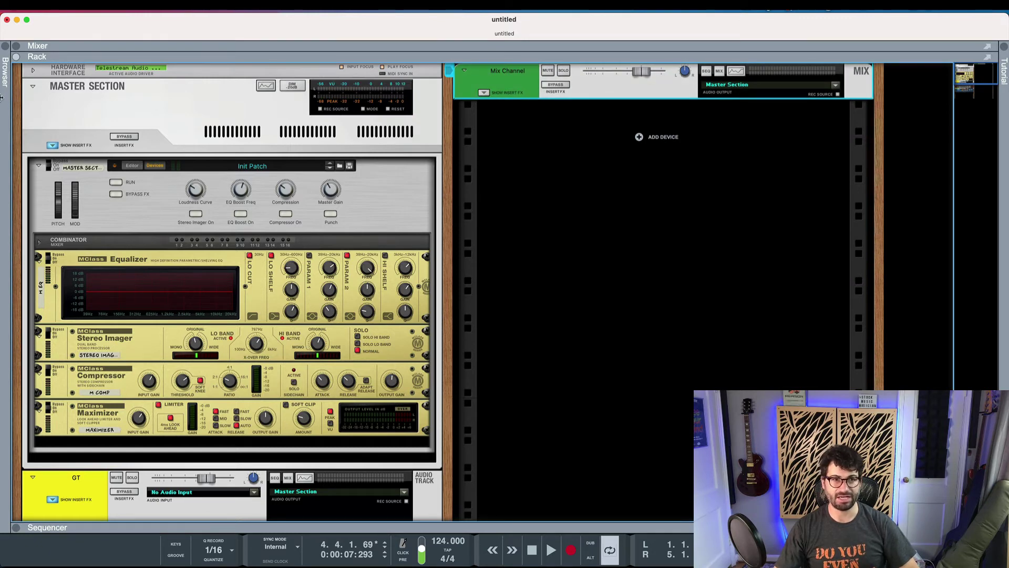
left_click(17, 57)
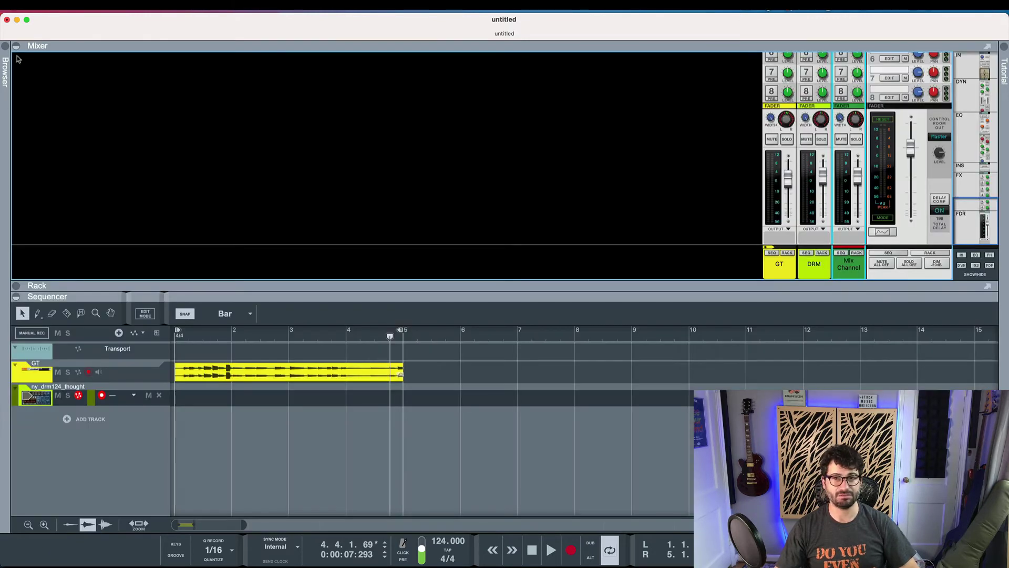
Rename the new mix channel to Plate and briefly play the song.
double_click(847, 267)
type("clate")
key("Return")
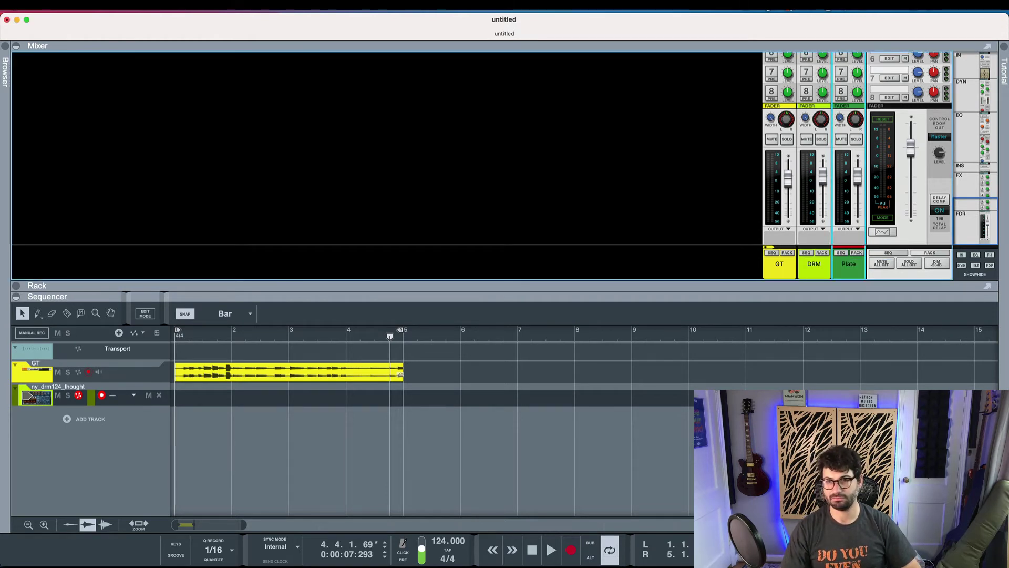
scroll(777, 129, "up", 3)
scroll(820, 169, "down", 3)
scroll(868, 164, "up", 3)
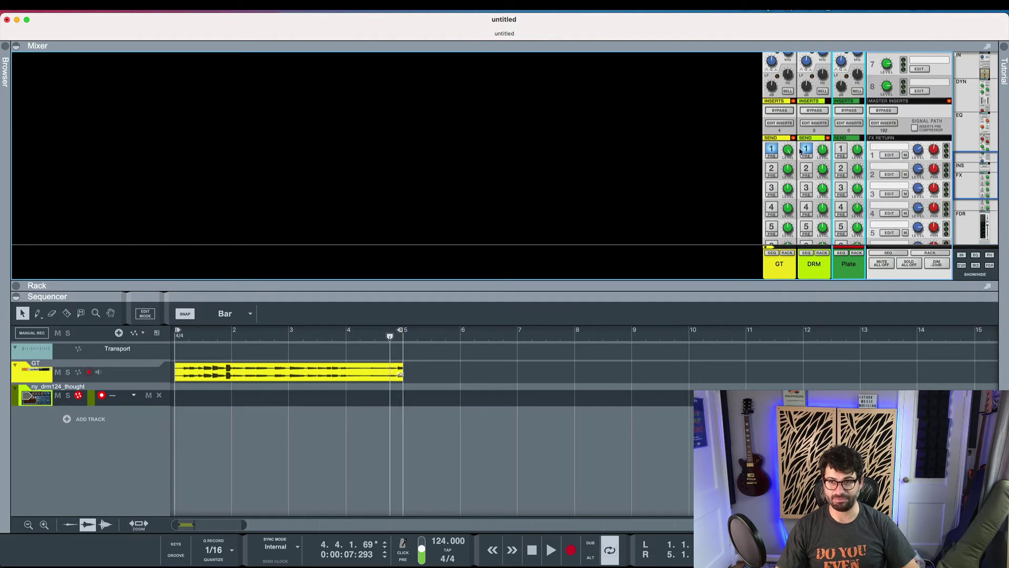
key("space")
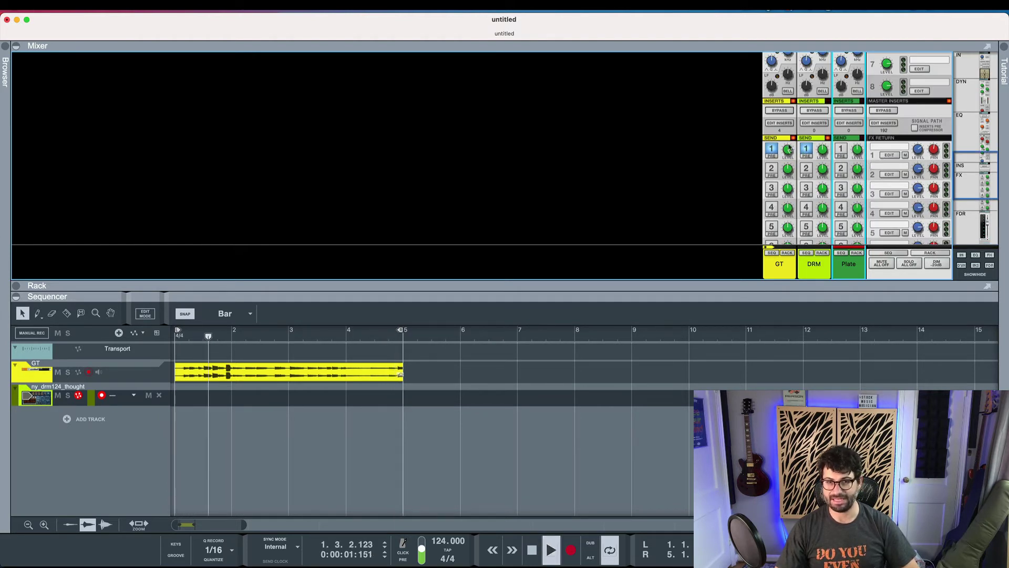
key("space")
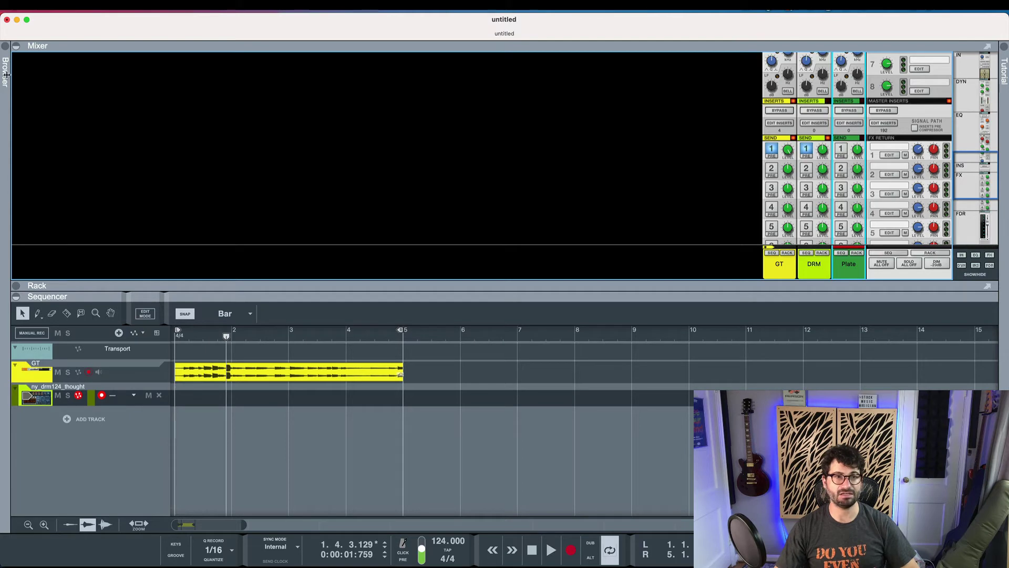
Let the rack fill the window and flip it around to show its cables.
left_click(16, 297)
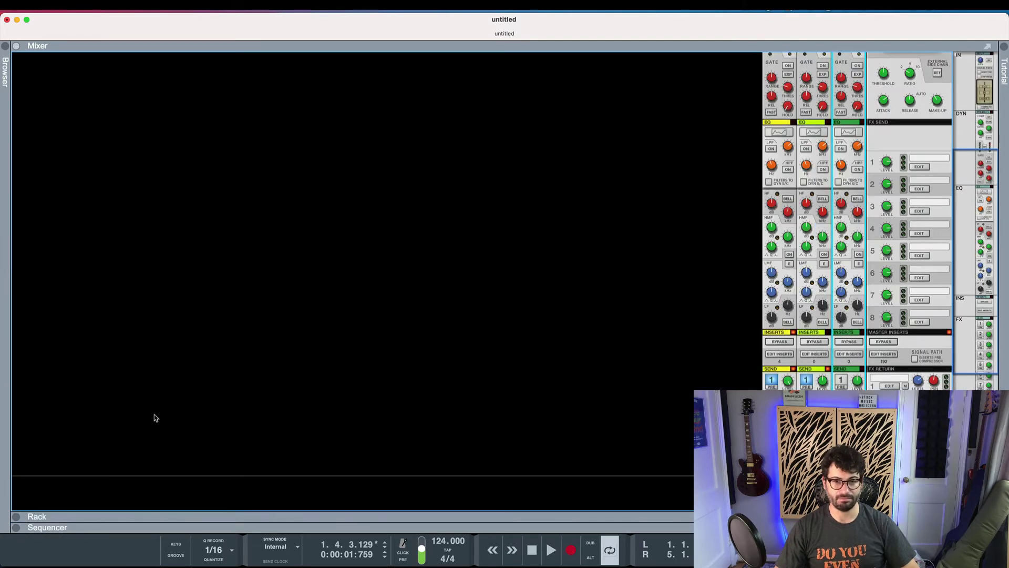
left_click(16, 517)
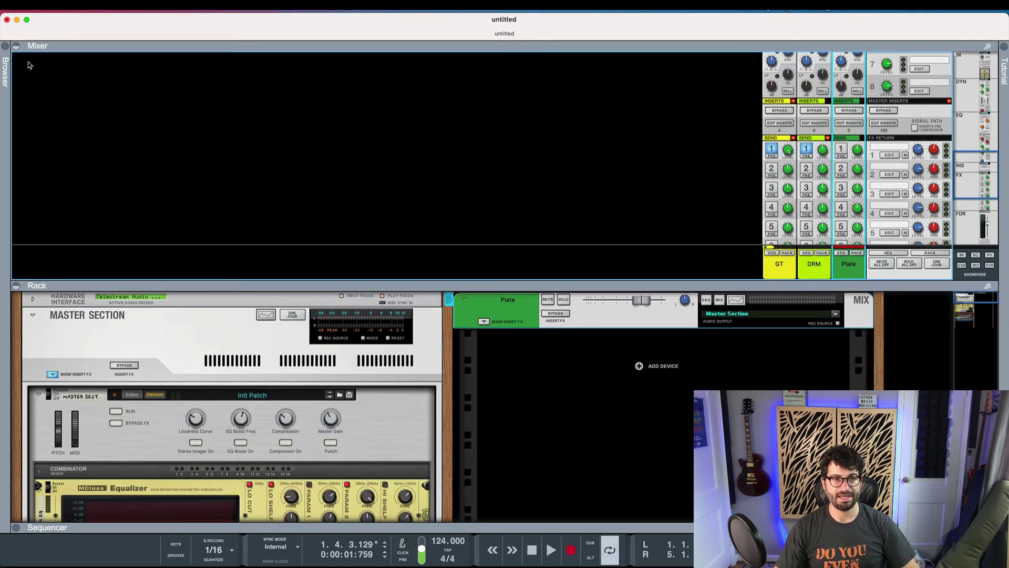
left_click(16, 46)
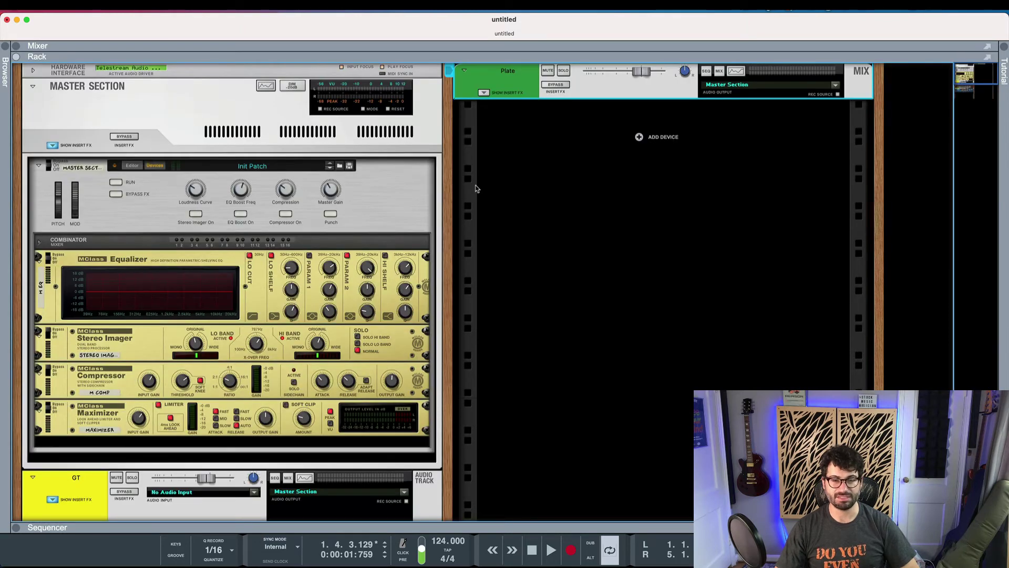
key("Tab")
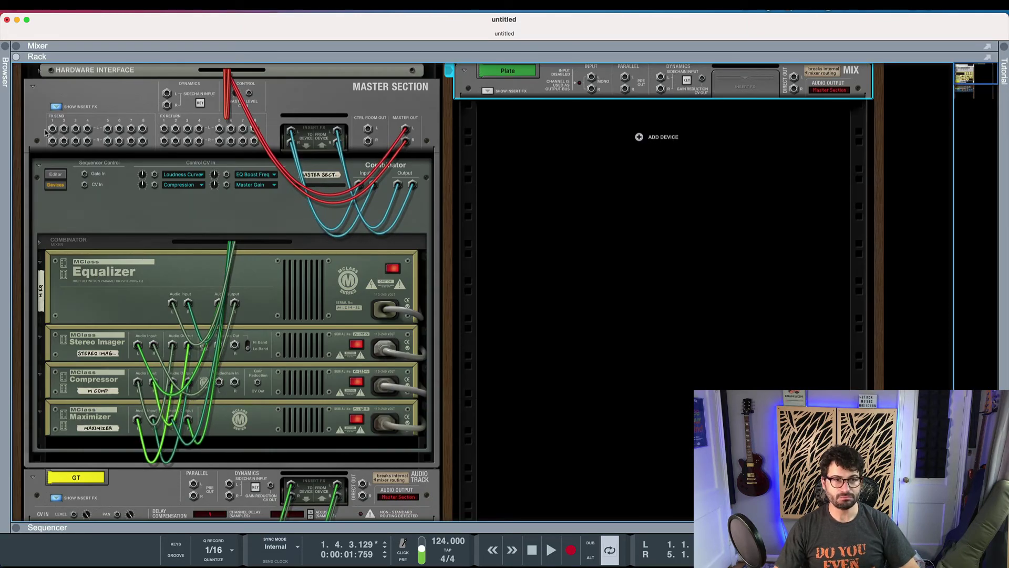
Cable Master Section FX Send 1 into the Plate channel's inputs, then flip the rack to the front.
left_click_drag(52, 130, 593, 78)
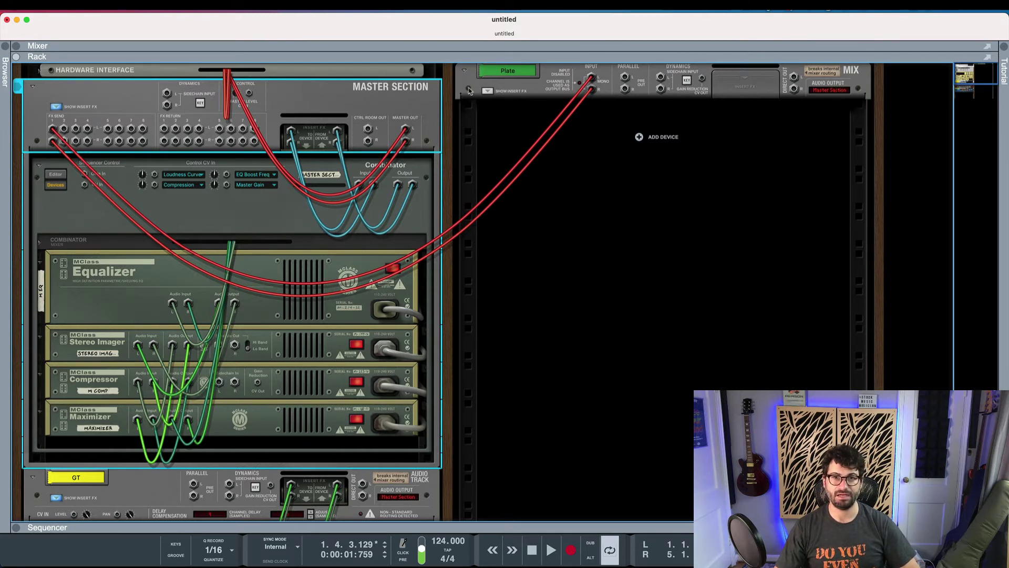
key("Tab")
Insert an RV7000 MkII Reverb in the Plate channel's insert FX area, then return to the mixer.
left_click(484, 94)
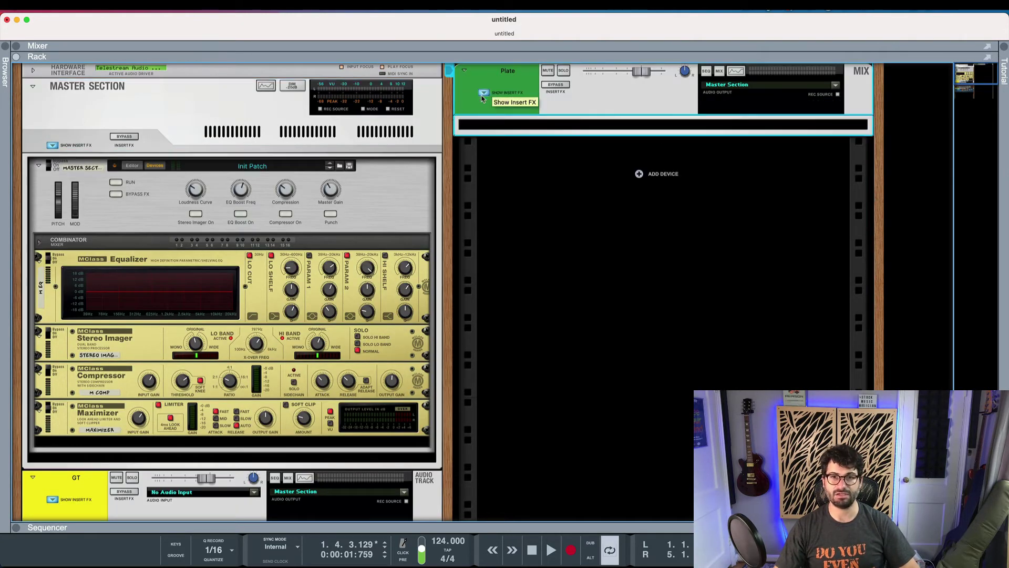
right_click(555, 129)
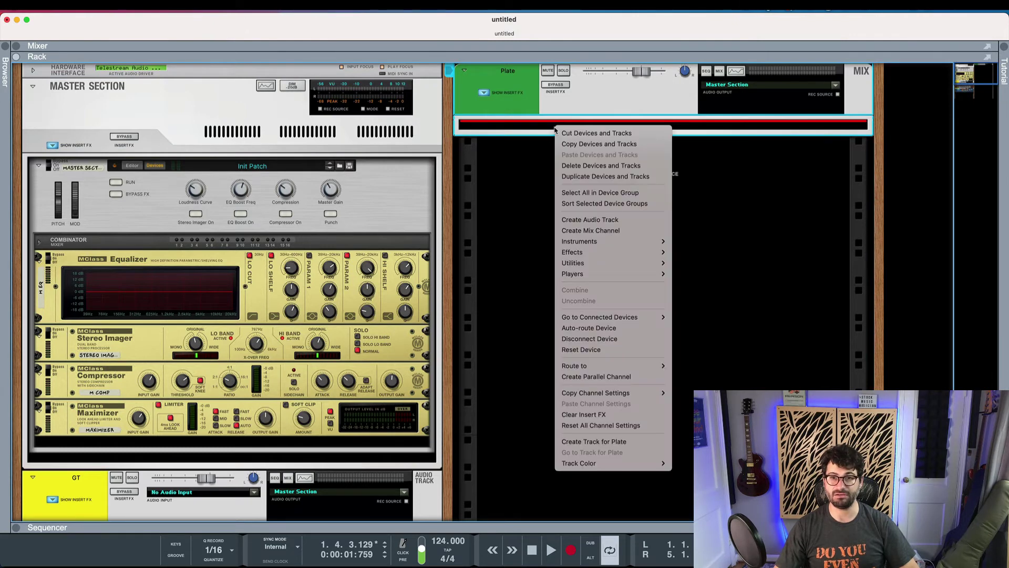
mouse_move(578, 256)
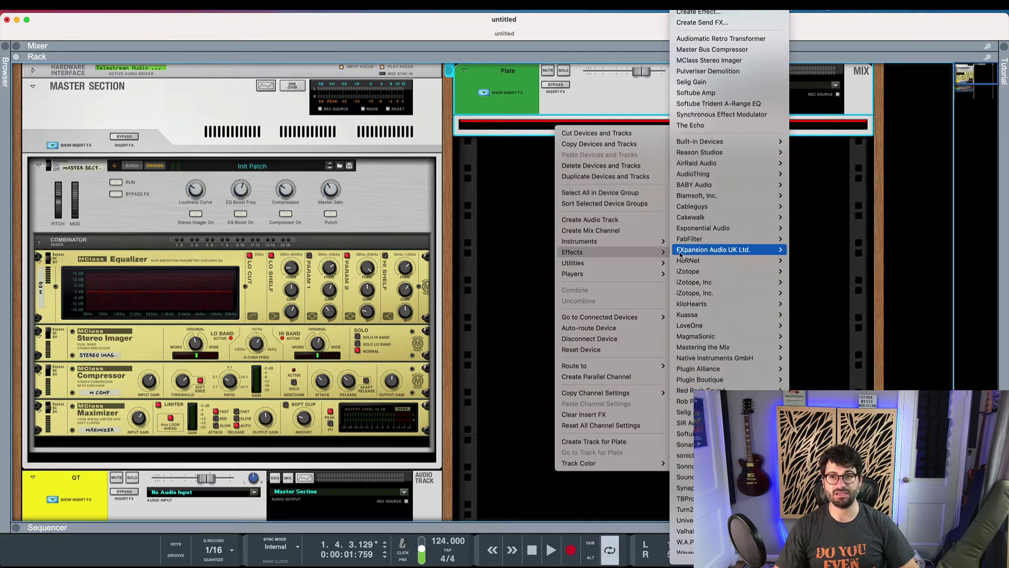
mouse_move(726, 142)
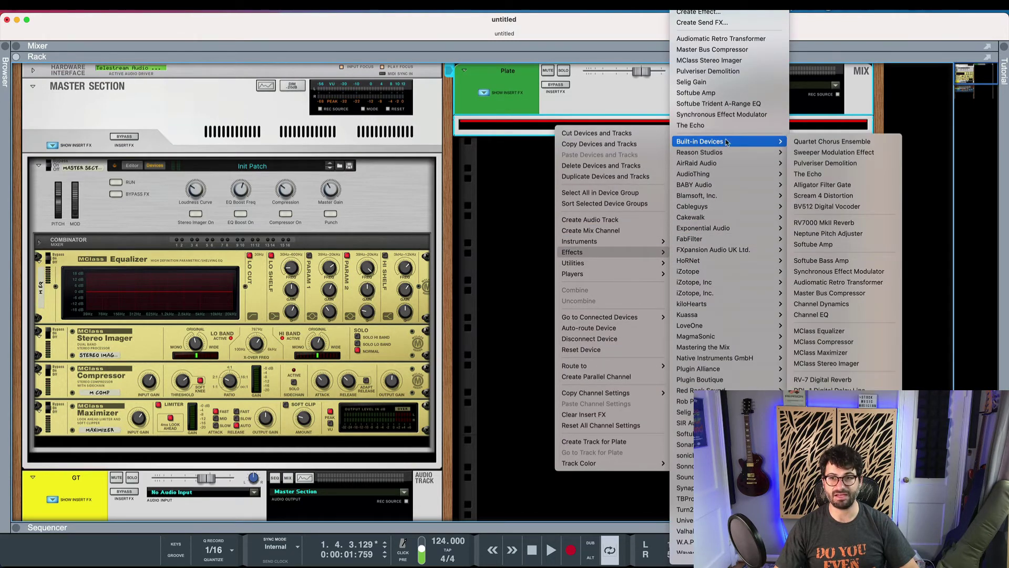
left_click(824, 223)
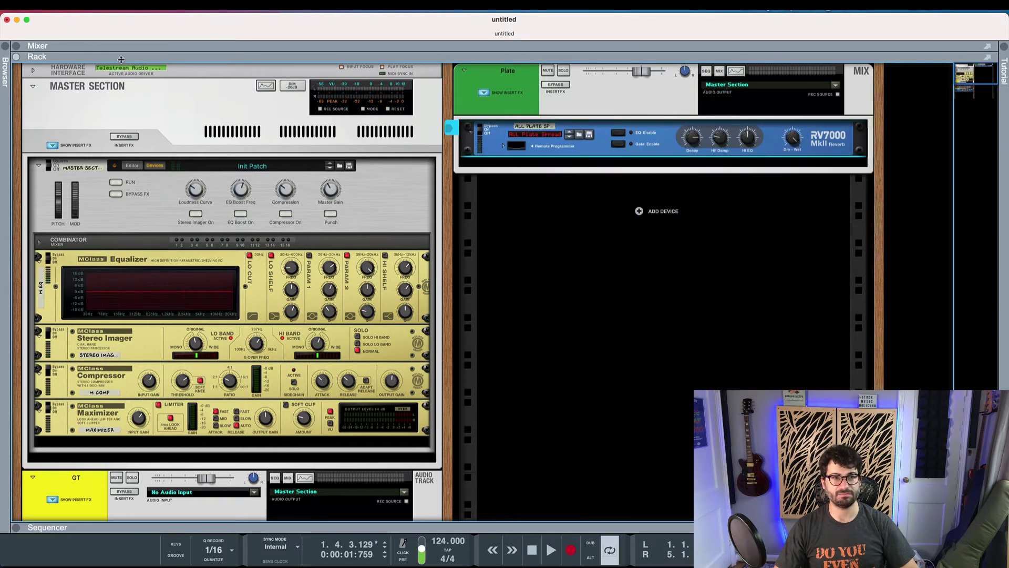
left_click(16, 57)
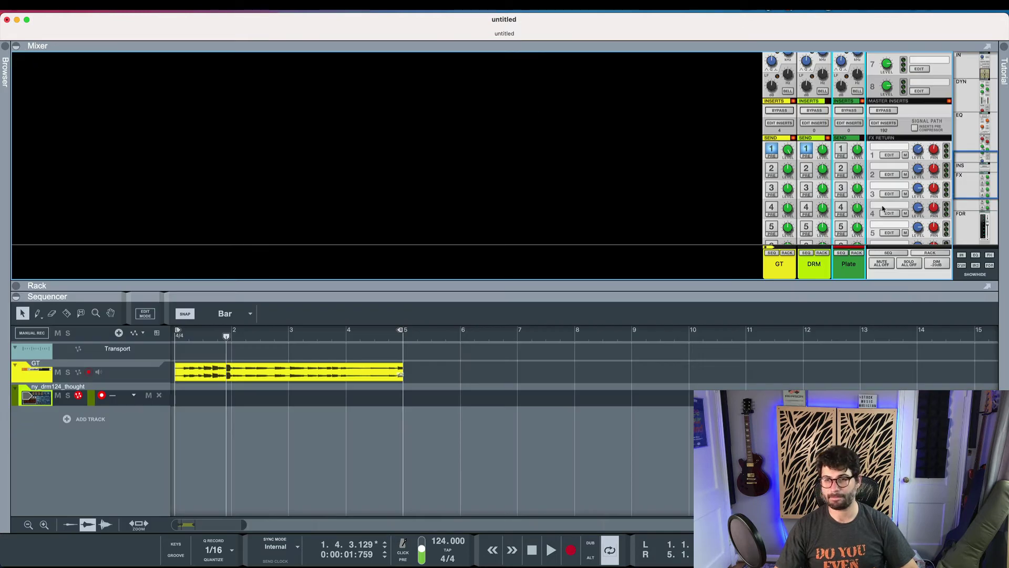
Enlarge the mixer to fill the window and lower the Plate channel level to about -32 dB.
scroll(879, 205, "down", 2)
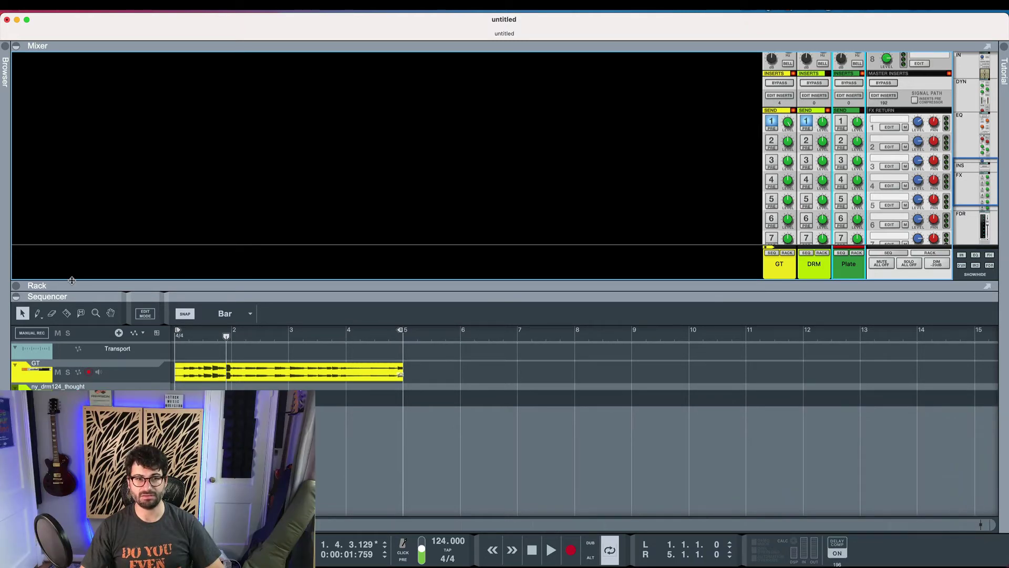
left_click_drag(72, 280, 72, 512)
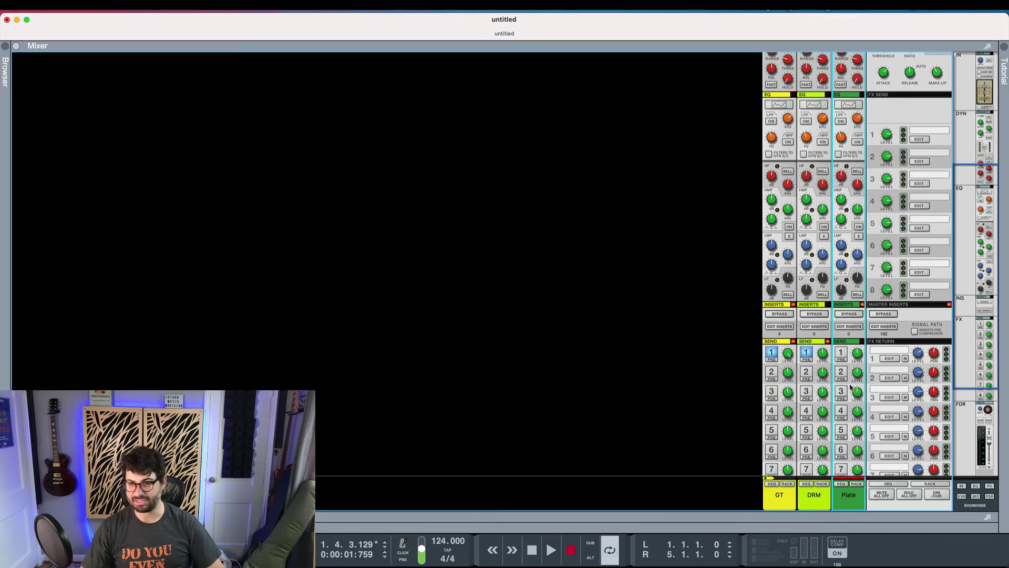
scroll(832, 385, "down", 5)
key("space")
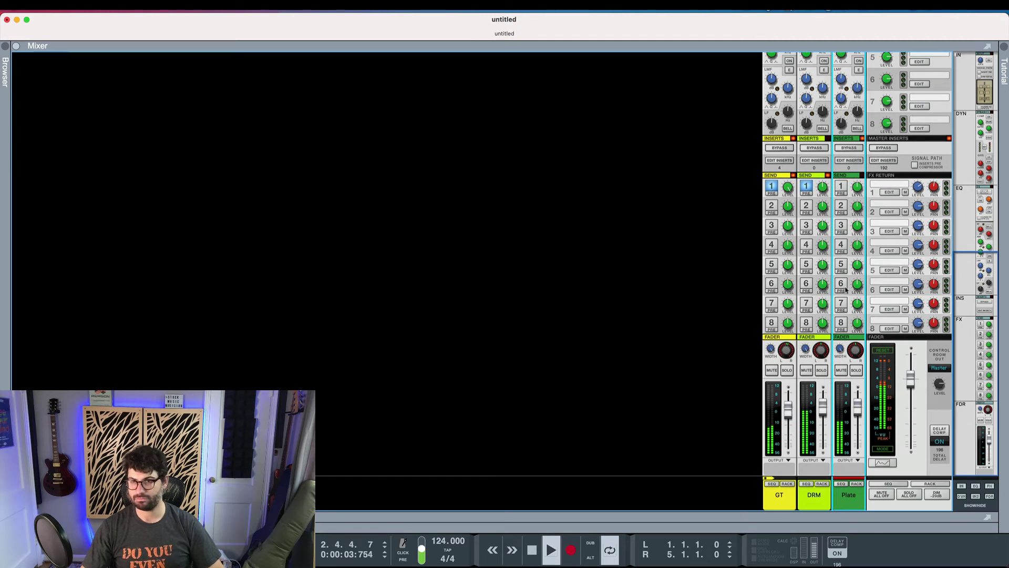
mouse_move(861, 401)
left_mouse_down()
mouse_move(860, 434)
mouse_move(858, 417)
left_mouse_up()
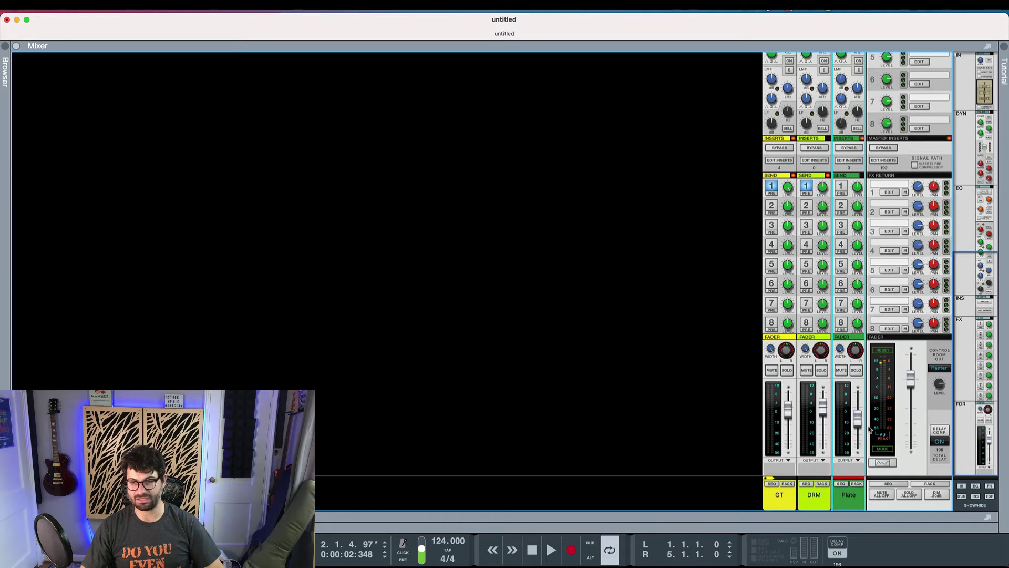
left_click_drag(857, 420, 857, 423)
While listening, pan the Plate channel further left and pan the FX1 return hard left.
key("space")
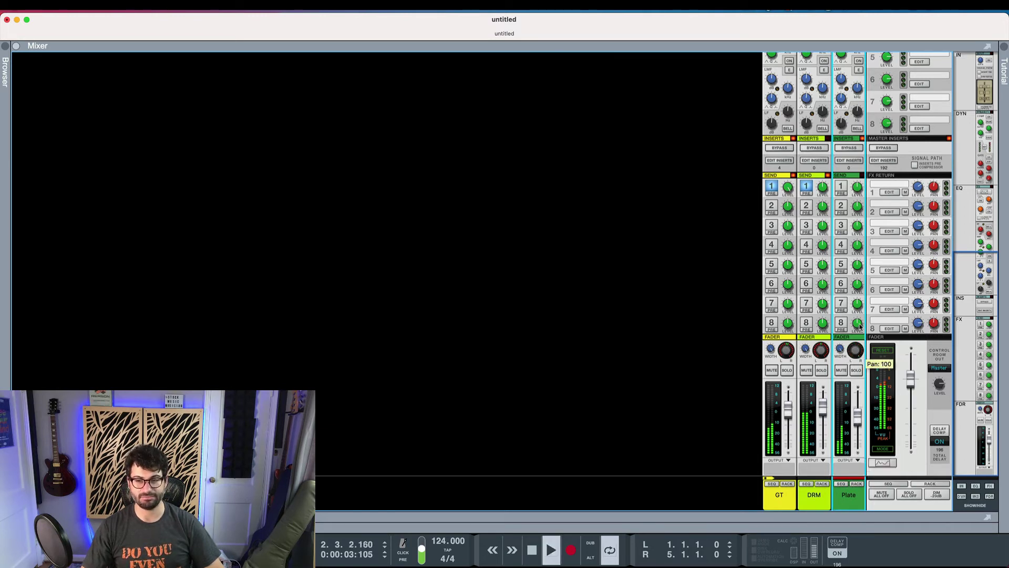
left_click_drag(855, 335, 840, 370)
key("space")
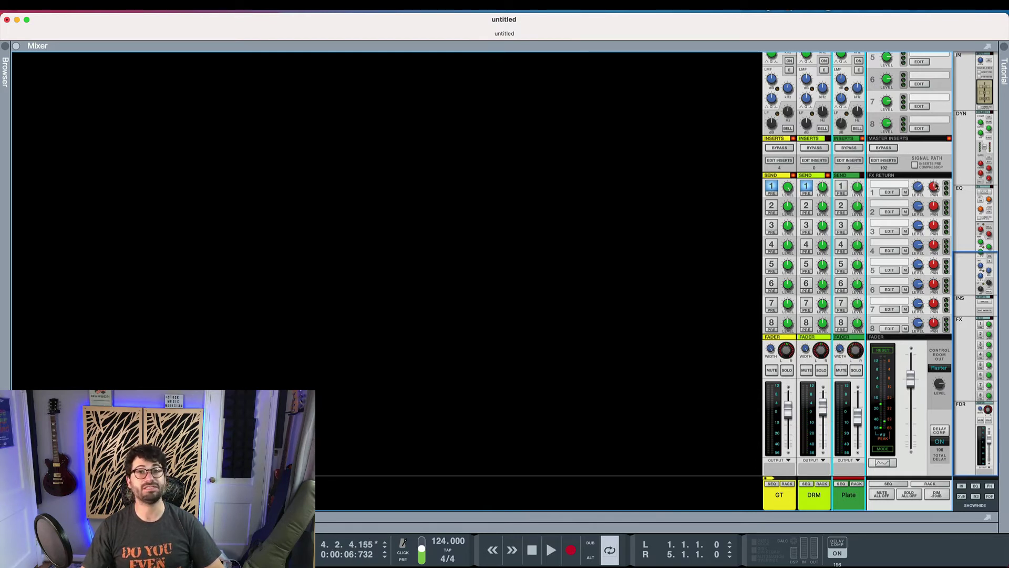
key("space")
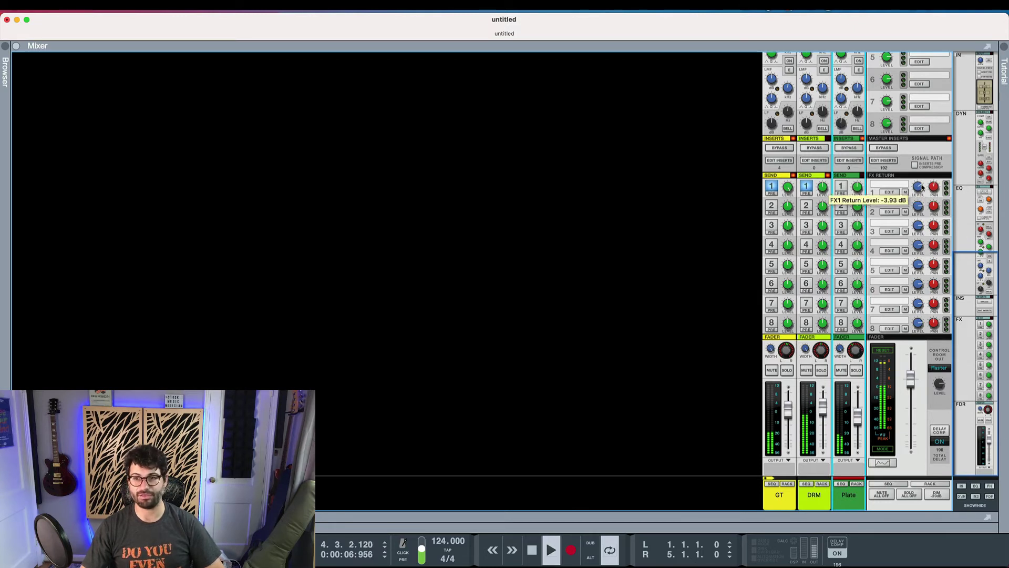
left_click_drag(935, 187, 918, 242)
key("space")
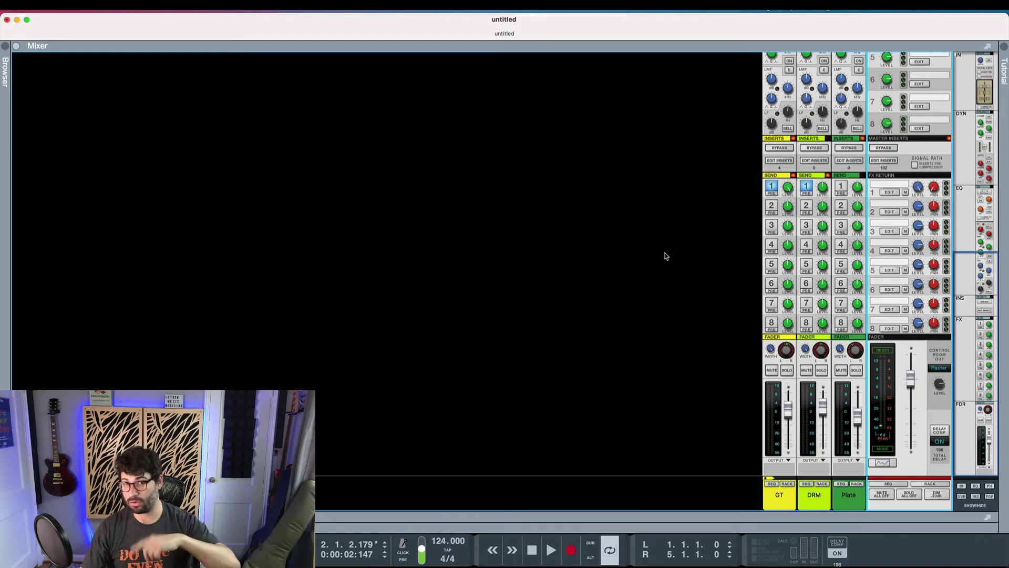
On the Plate channel's Spectrum EQ, enable a high-pass at ~137 Hz and a low-pass near 5 kHz.
left_click(861, 412)
scroll(851, 357, "up", 8)
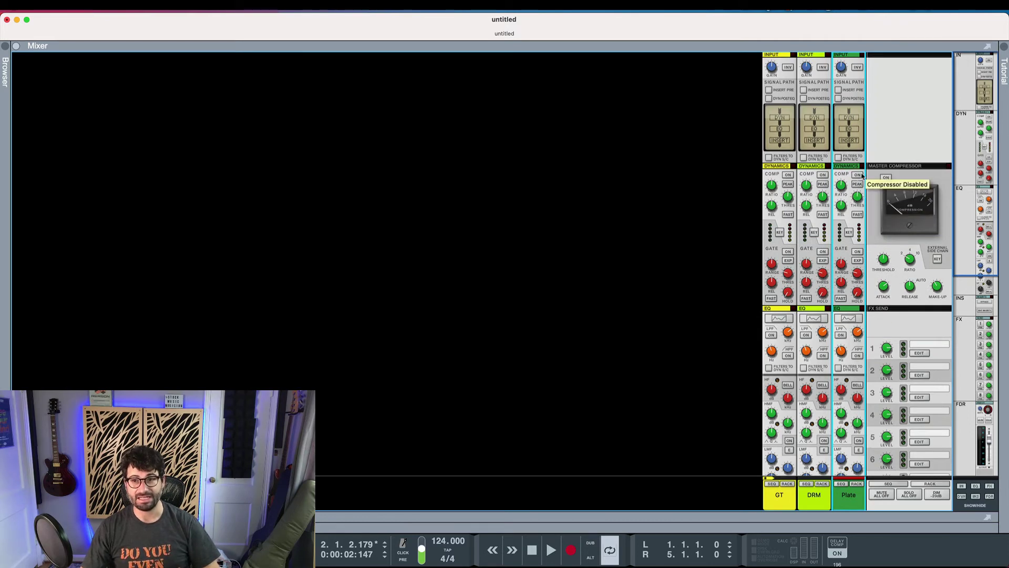
left_click(849, 318)
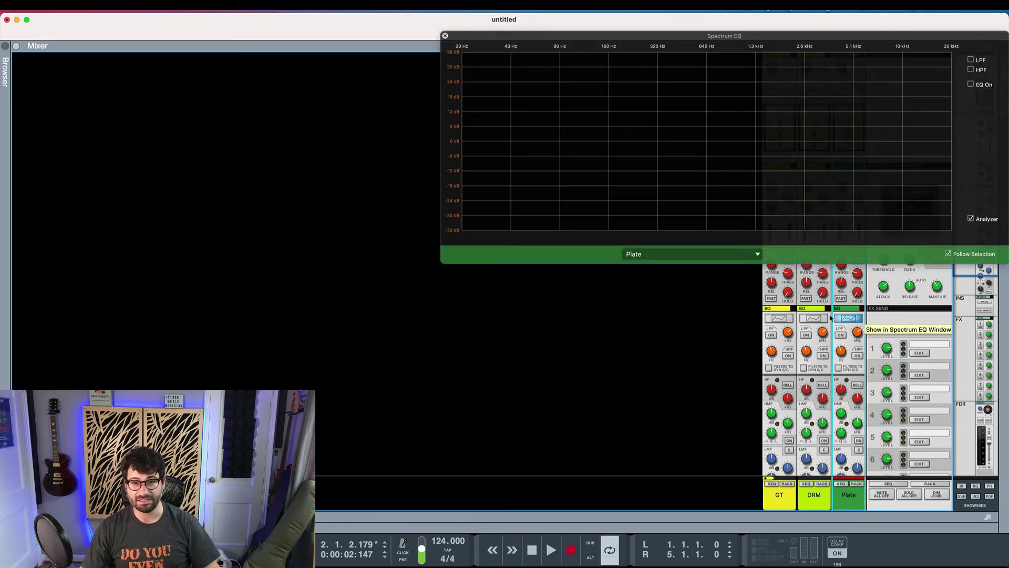
left_click_drag(829, 42, 588, 94)
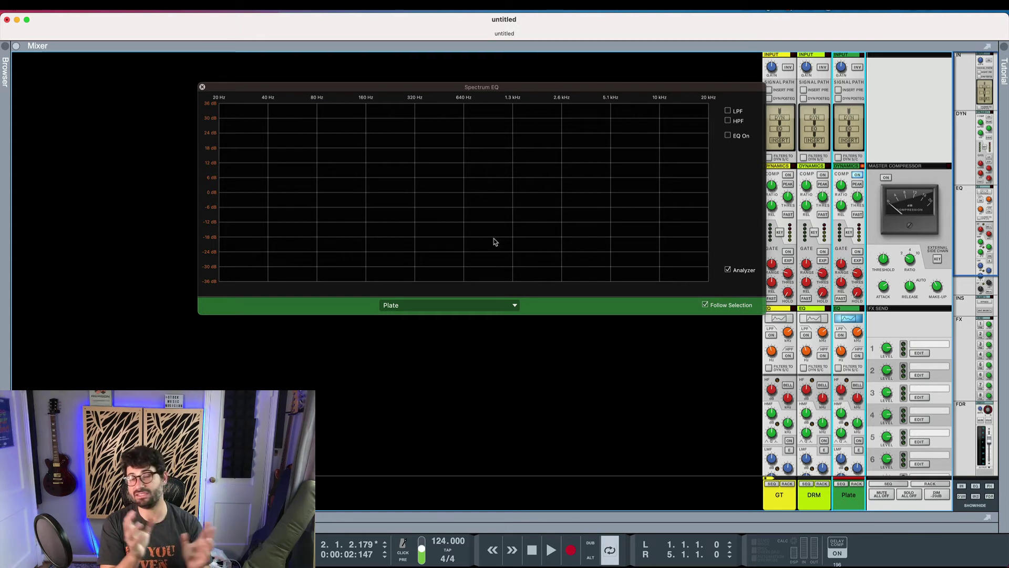
left_click(727, 121)
key("space")
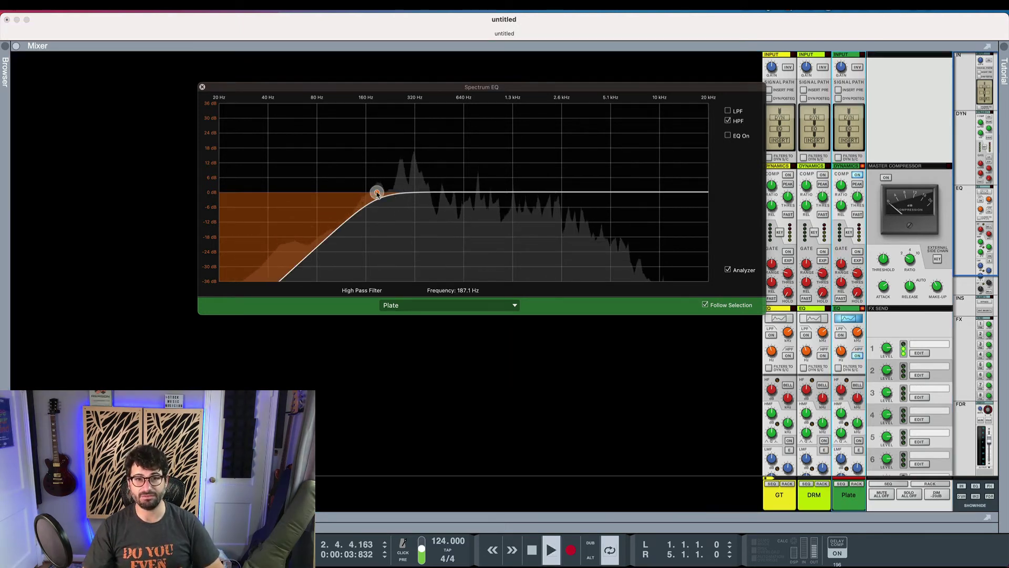
left_click(729, 111)
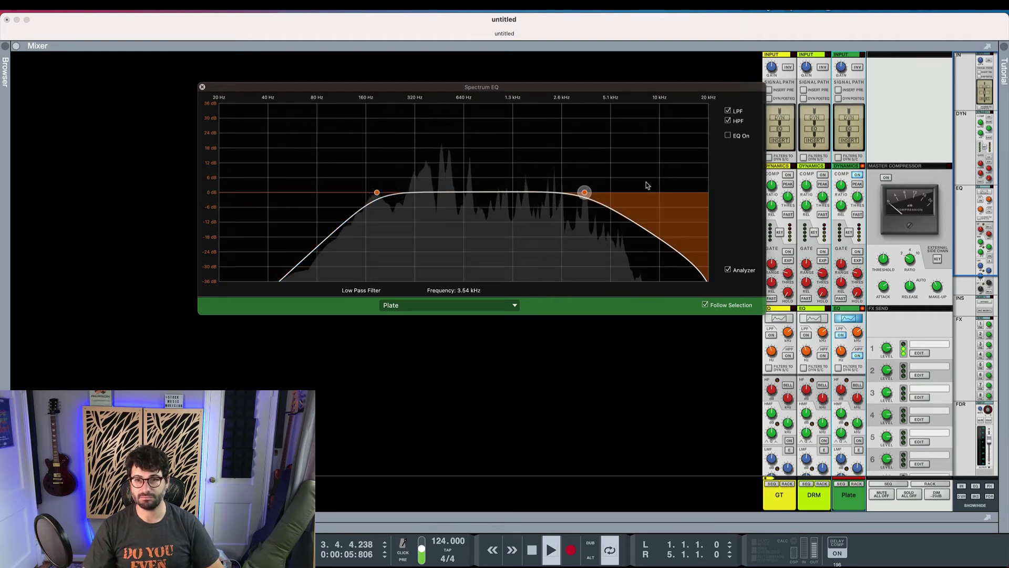
left_click_drag(587, 194, 608, 193)
left_click_drag(378, 192, 355, 192)
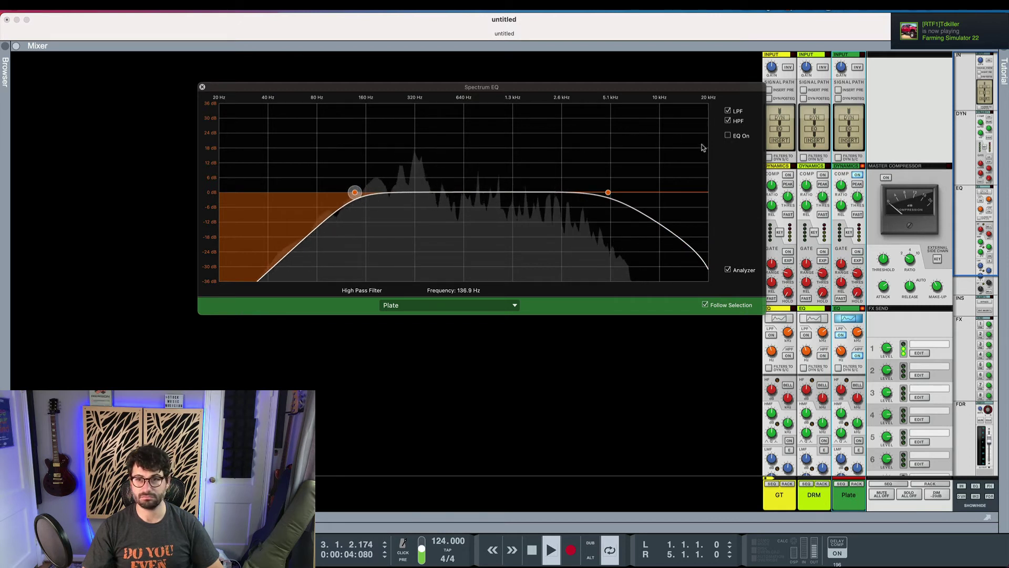
Turn on the EQ bands and boost the high mids 3.17 dB at 1.27 kHz with E Mode off.
left_click(728, 136)
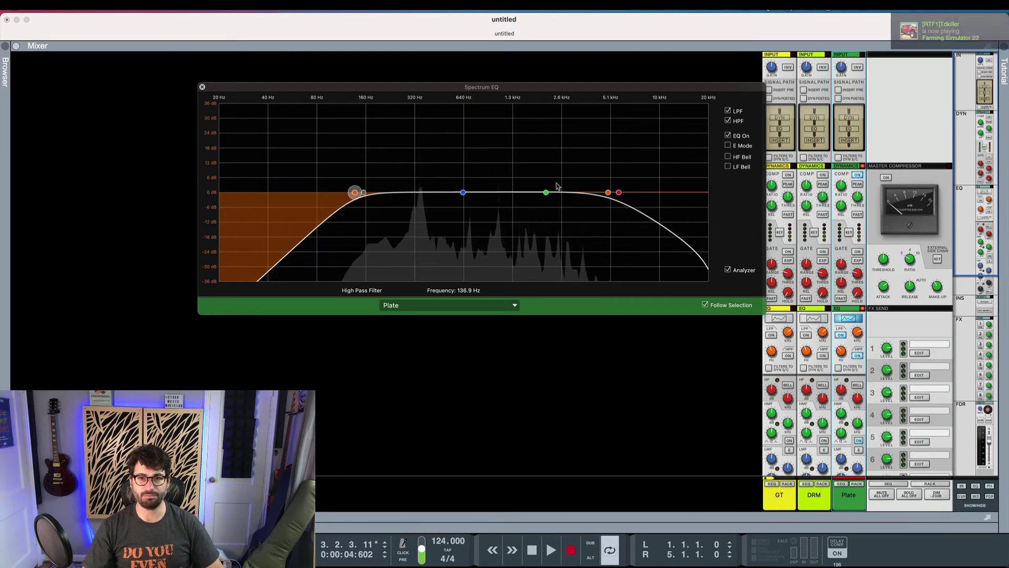
left_click_drag(547, 193, 512, 185)
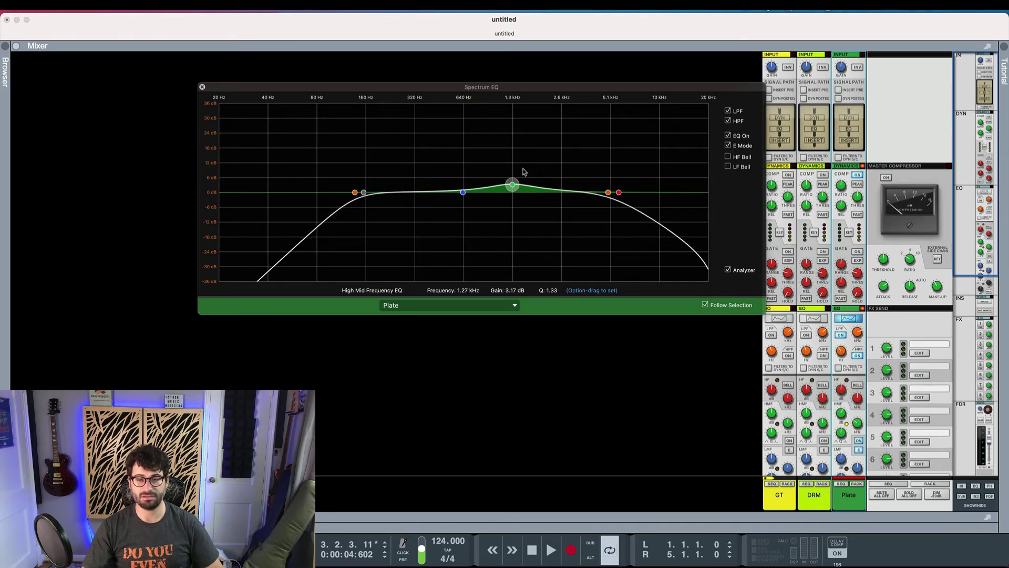
left_click(746, 146)
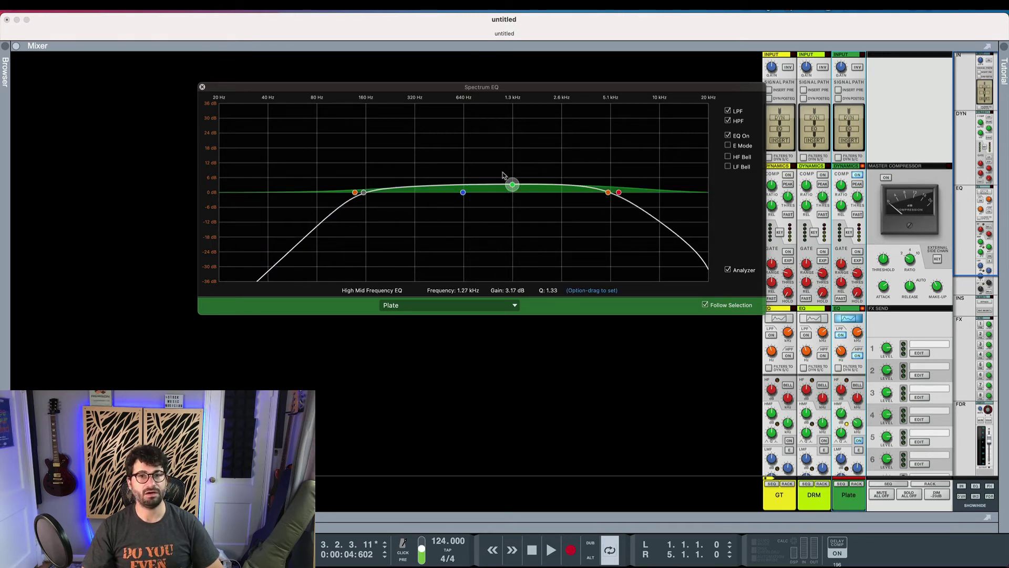
key("space")
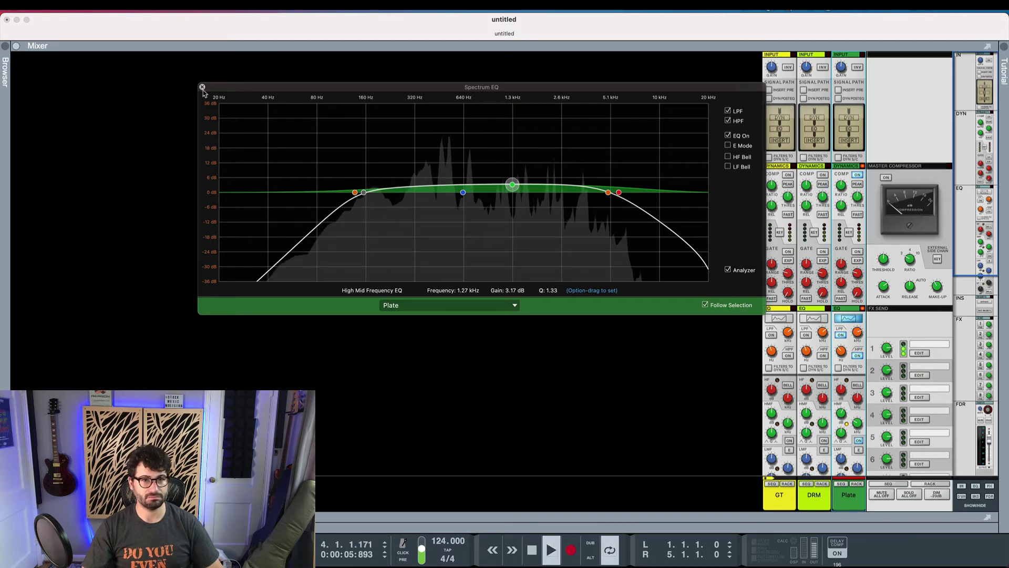
Close the Spectrum EQ and lower the Plate fader to -10.85 dB.
left_click(169, 81)
left_click(202, 87)
scroll(871, 423, "down", 10)
left_click_drag(861, 403, 858, 423)
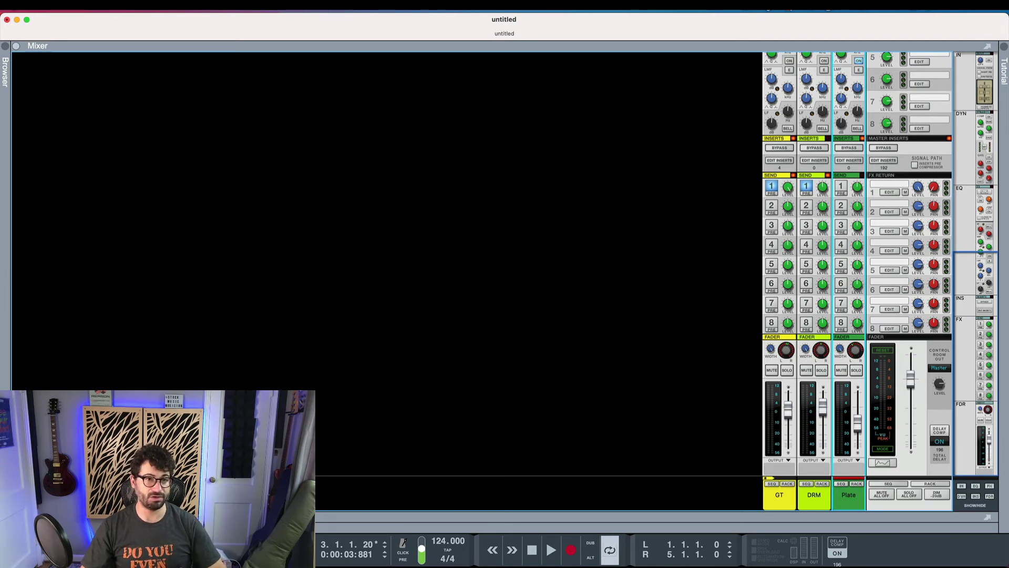
Open and enlarge the rack, then create a new Mix Channel in it.
key("F6")
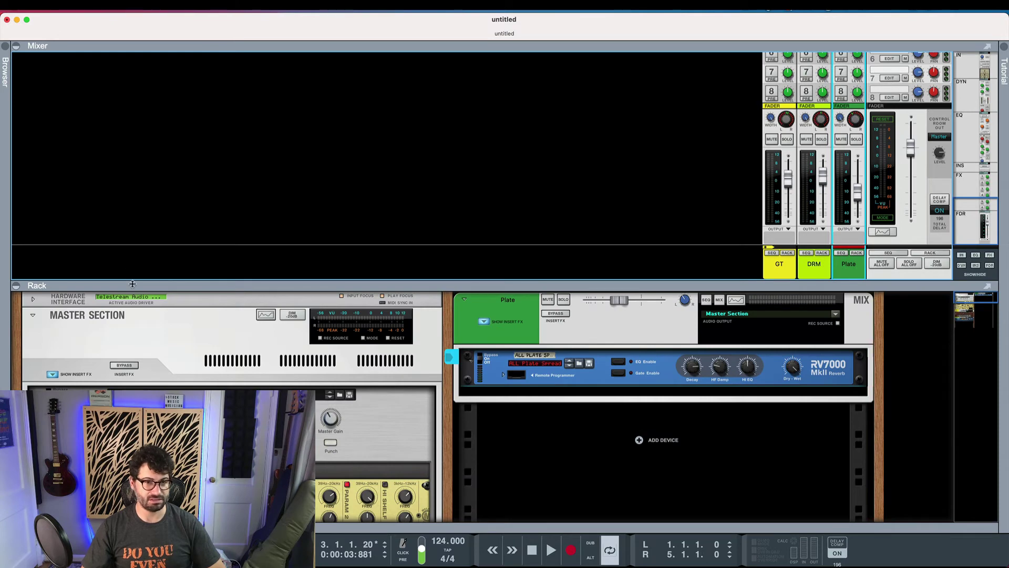
left_click_drag(132, 284, 303, 153)
right_click(613, 410)
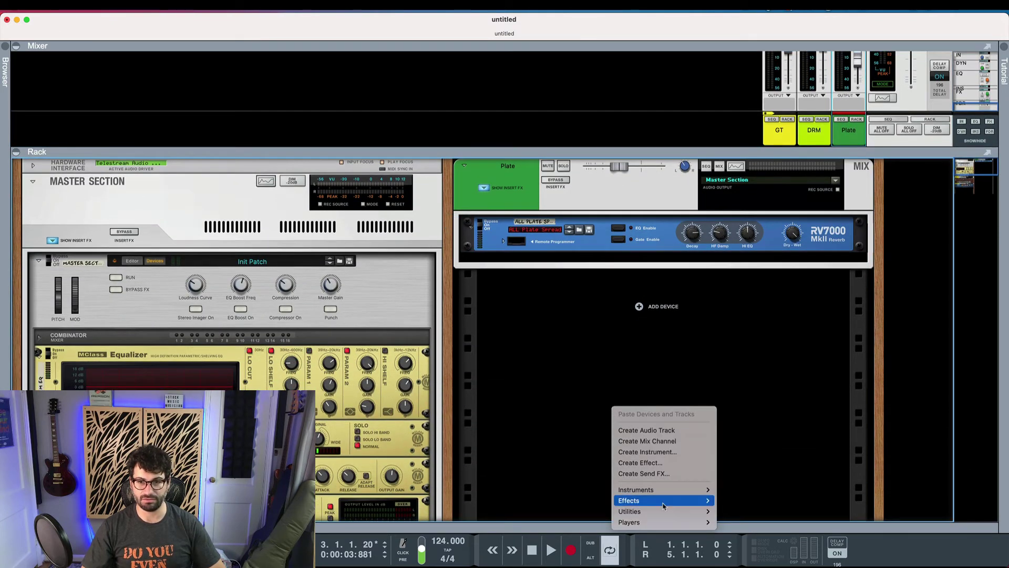
left_click(652, 441)
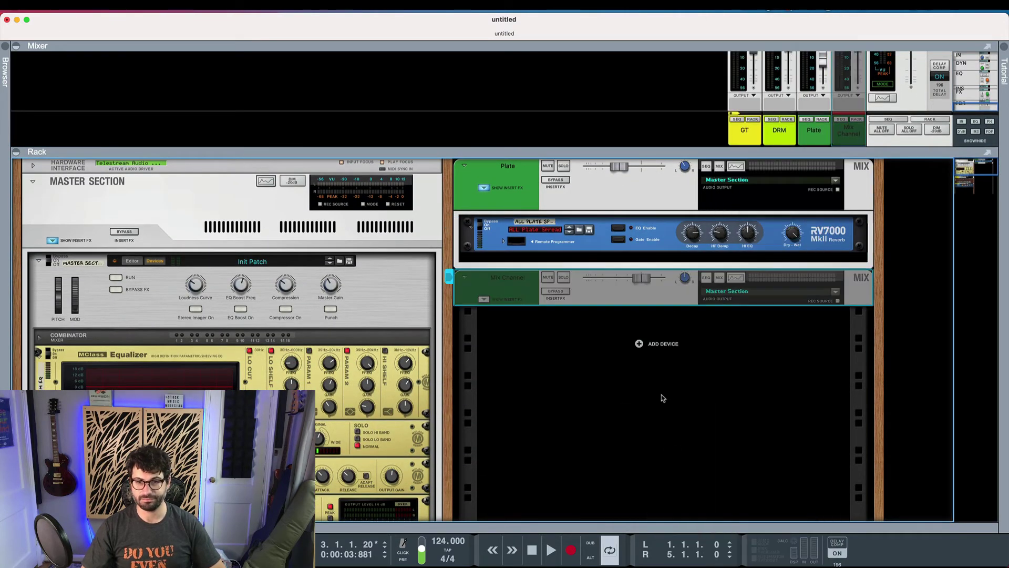
Insert The Echo on the new mix channel and flip the rack to show its cabling.
left_click(483, 299)
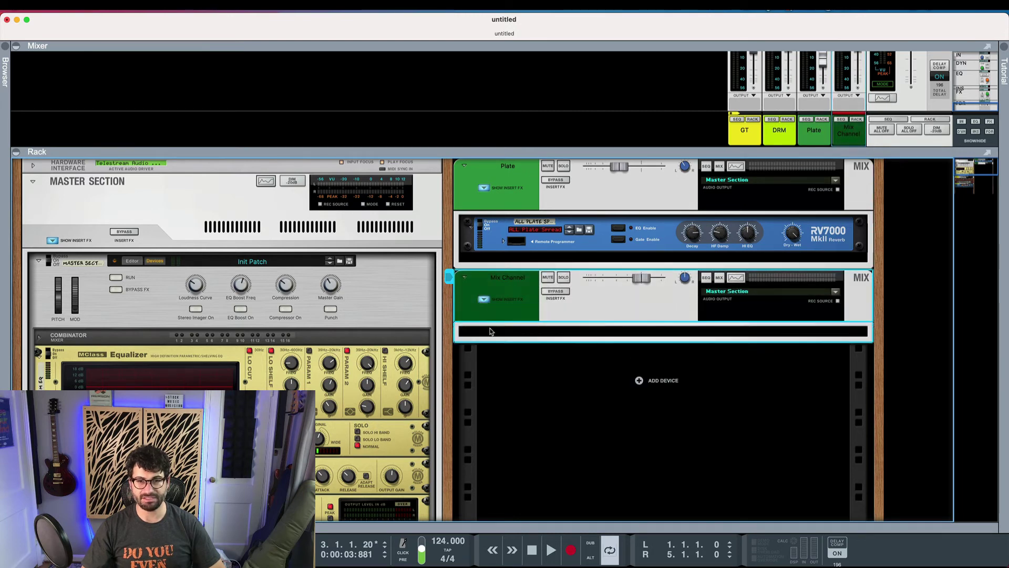
right_click(489, 331)
mouse_move(524, 345)
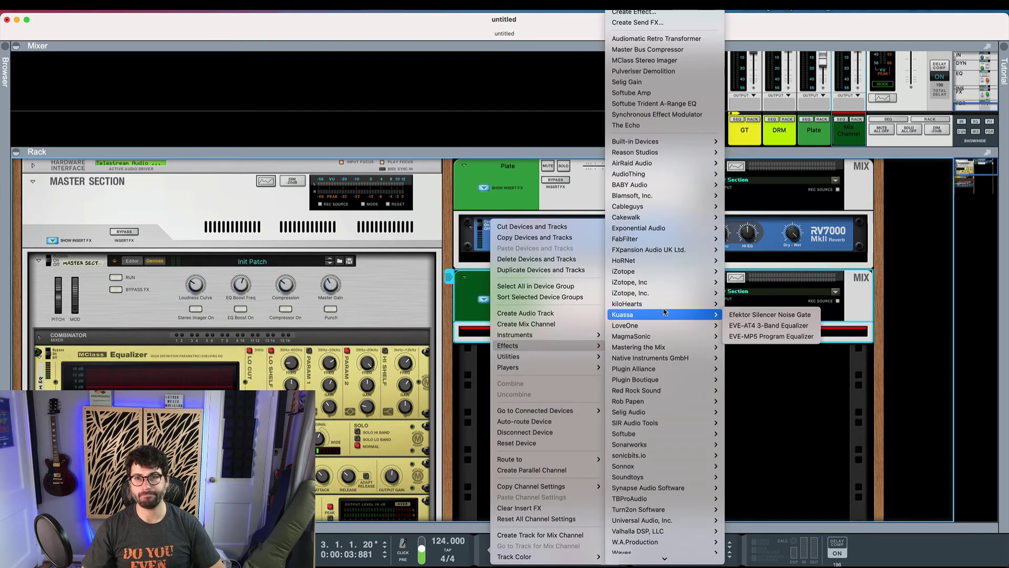
mouse_move(677, 145)
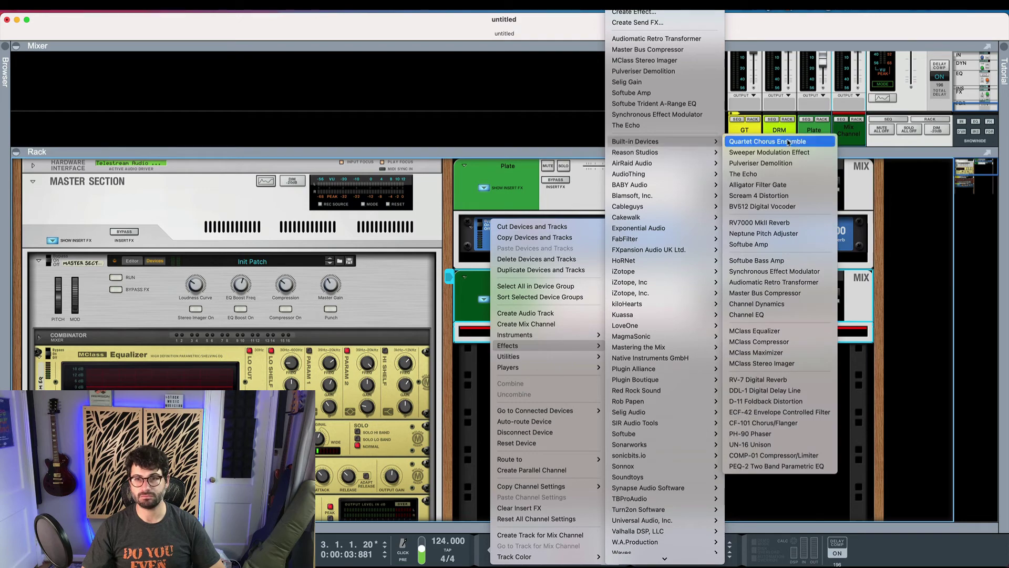
left_click(626, 125)
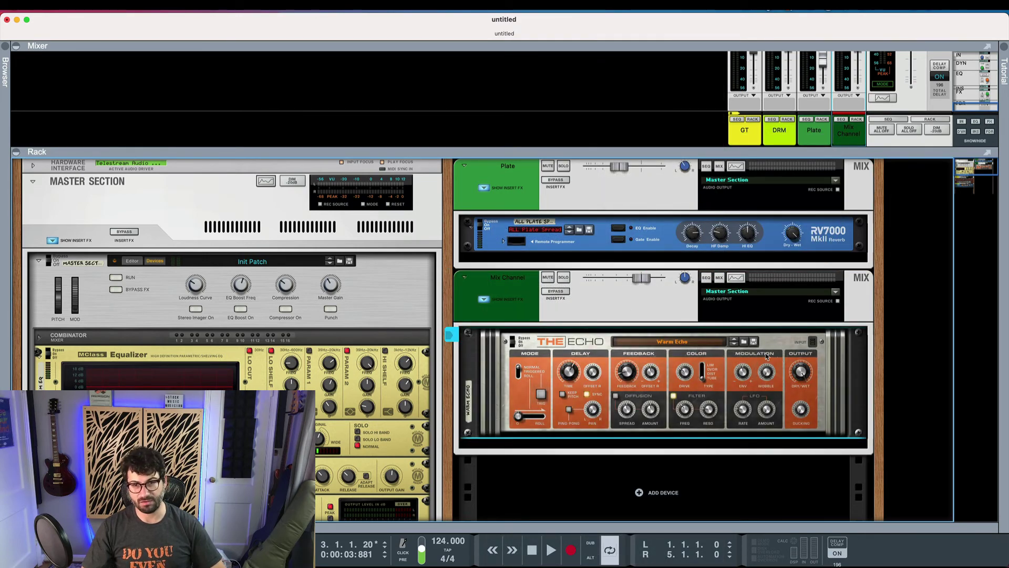
key("Tab")
left_click_drag(591, 284, 61, 228)
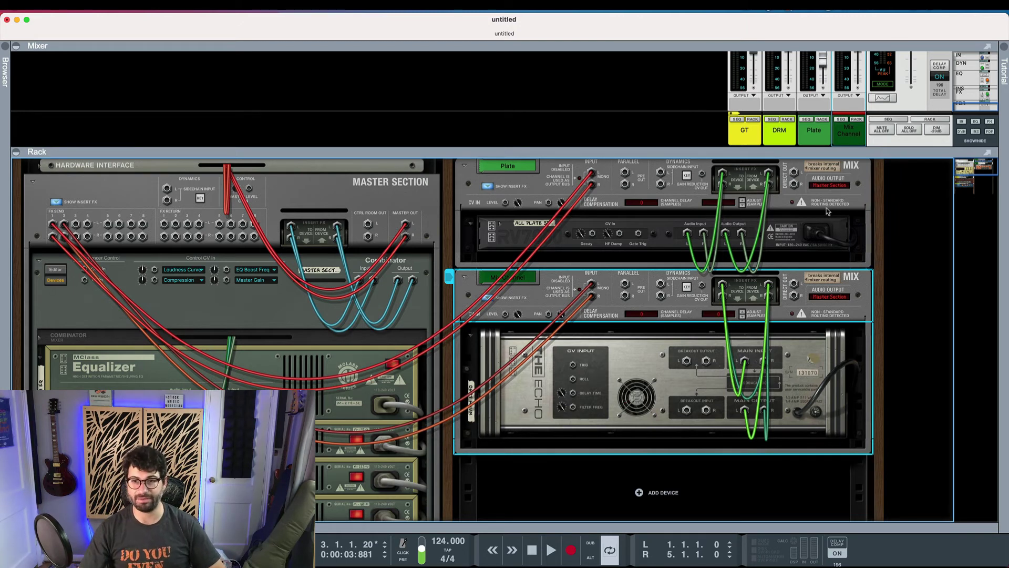
Flip the rack back to its front panels, showing The Echo's Warm Echo controls.
key("Tab")
scroll(841, 132, "up", 3)
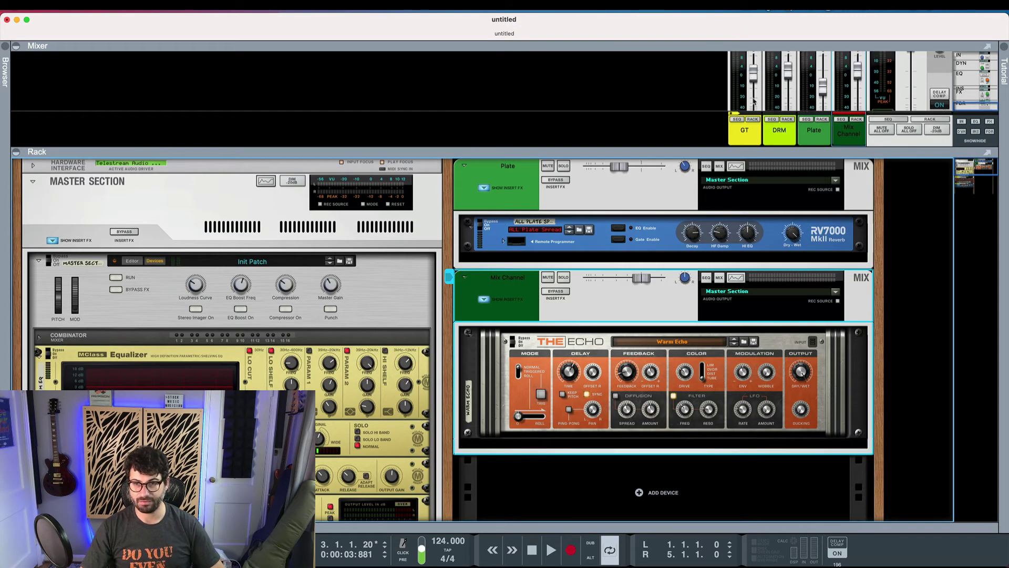
Hide the rack, turn on GT's Send 2, and rename the new mix channel to Delay.
left_click(17, 153)
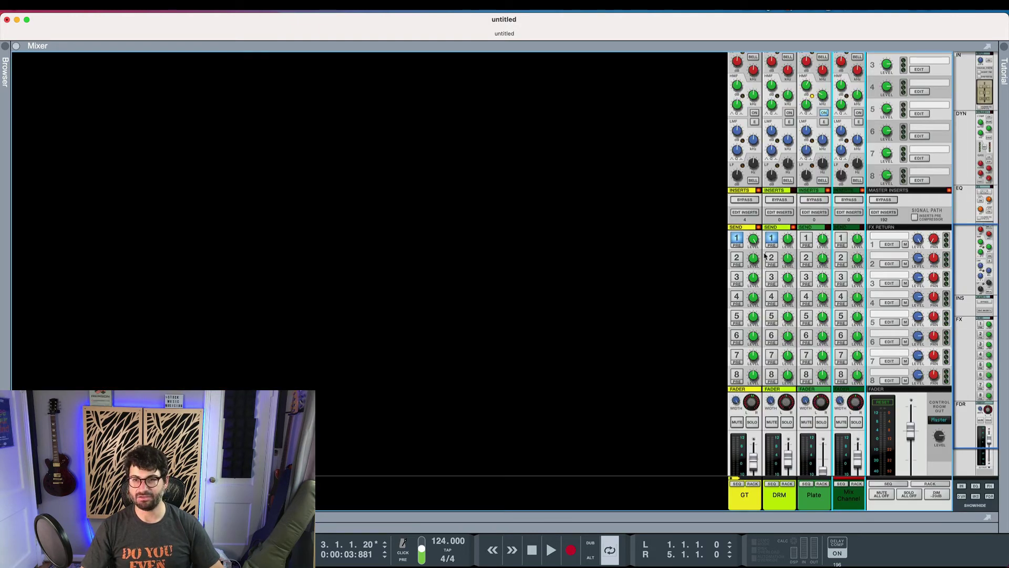
left_click(735, 259)
double_click(847, 495)
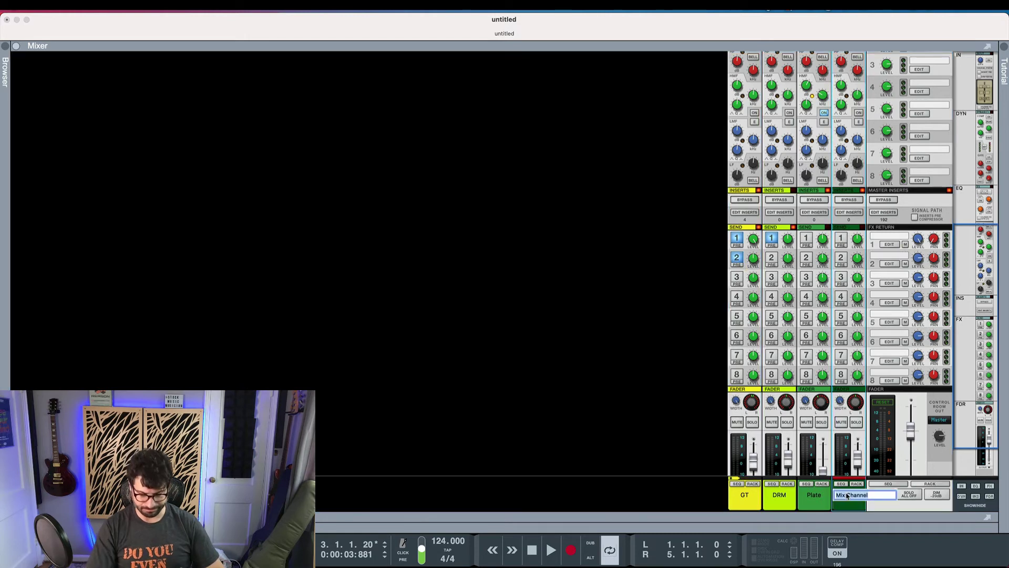
type("Delay")
key("Return")
scroll(855, 452, "down", 1)
key("space")
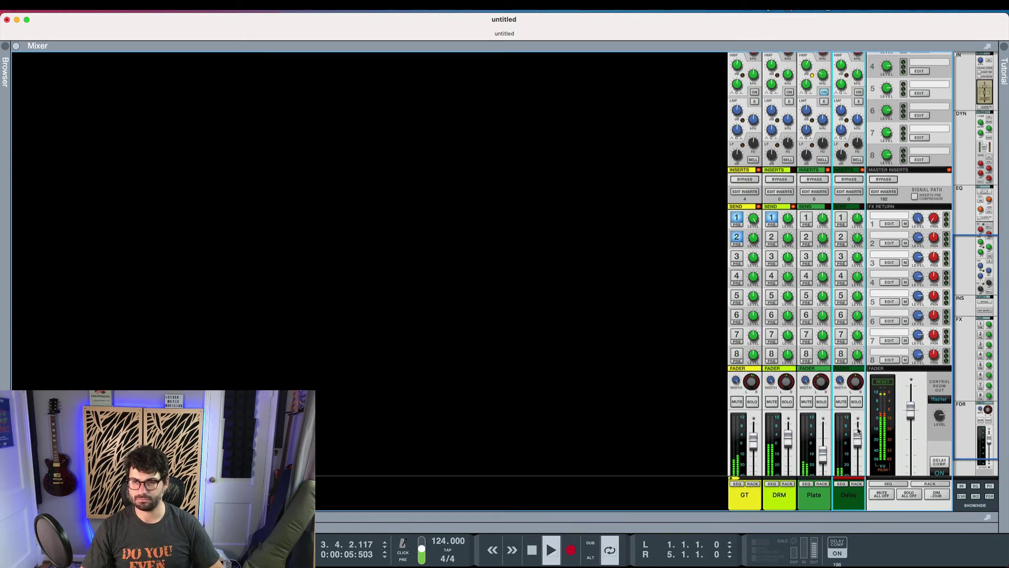
left_click(756, 230)
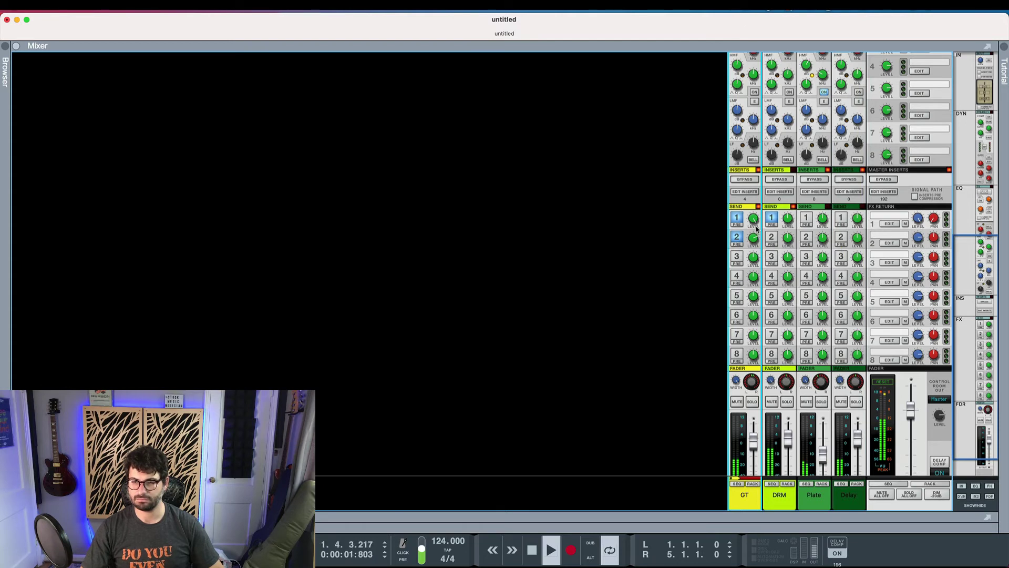
key("space")
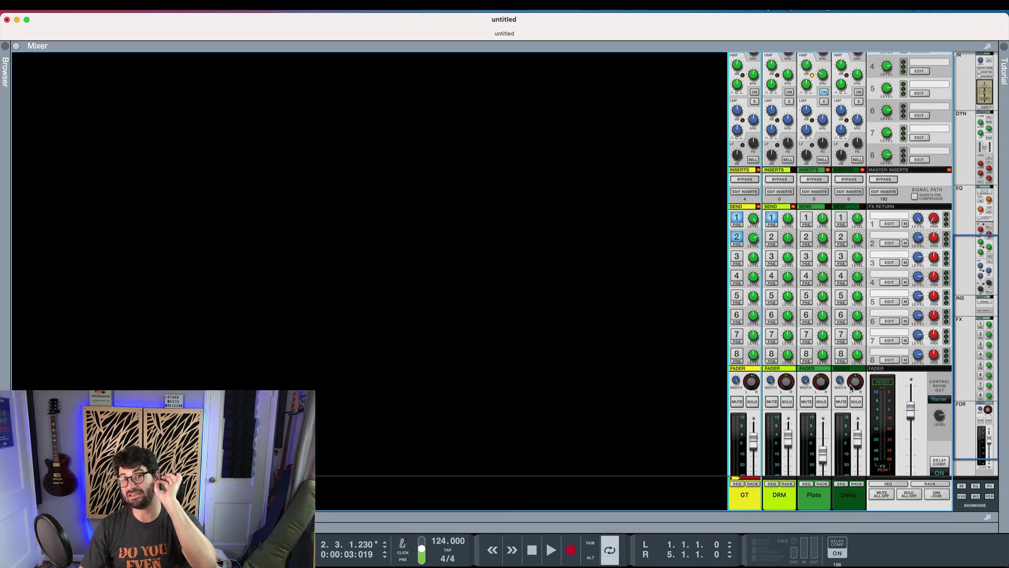
Switch on the Delay channel's Send 1, comparing it off and on during playback.
mouse_move(854, 386)
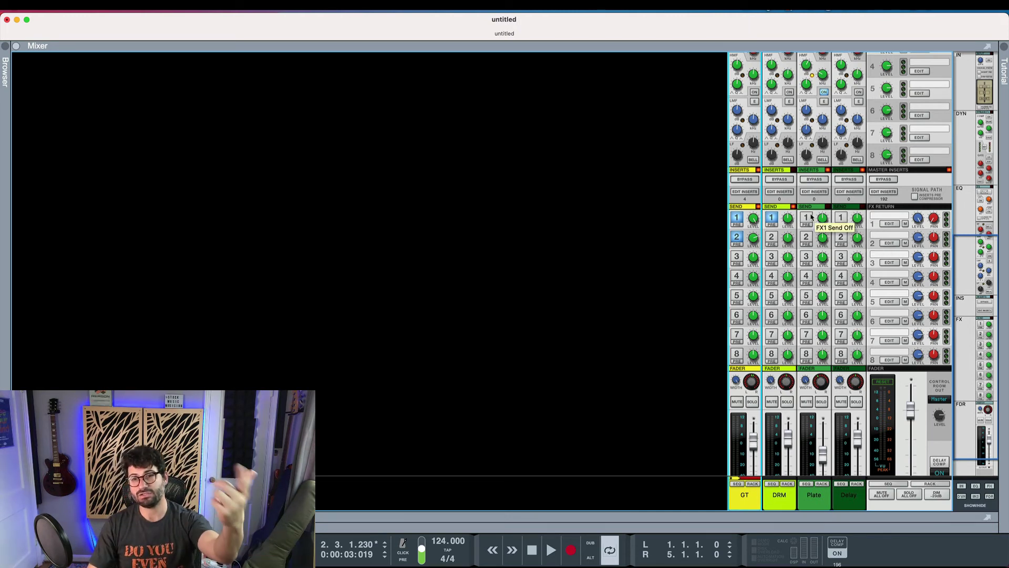
left_click(840, 220)
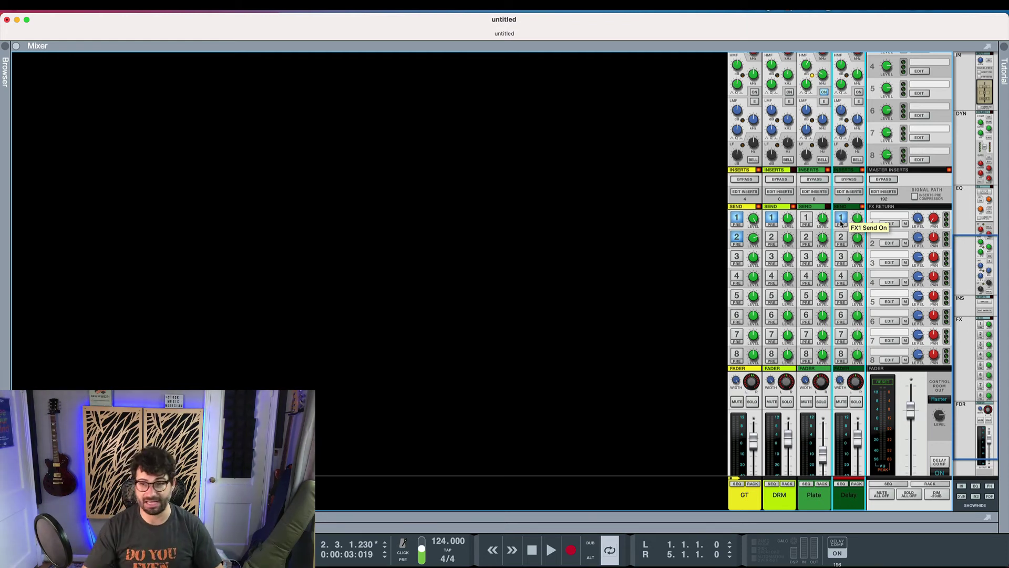
key("space")
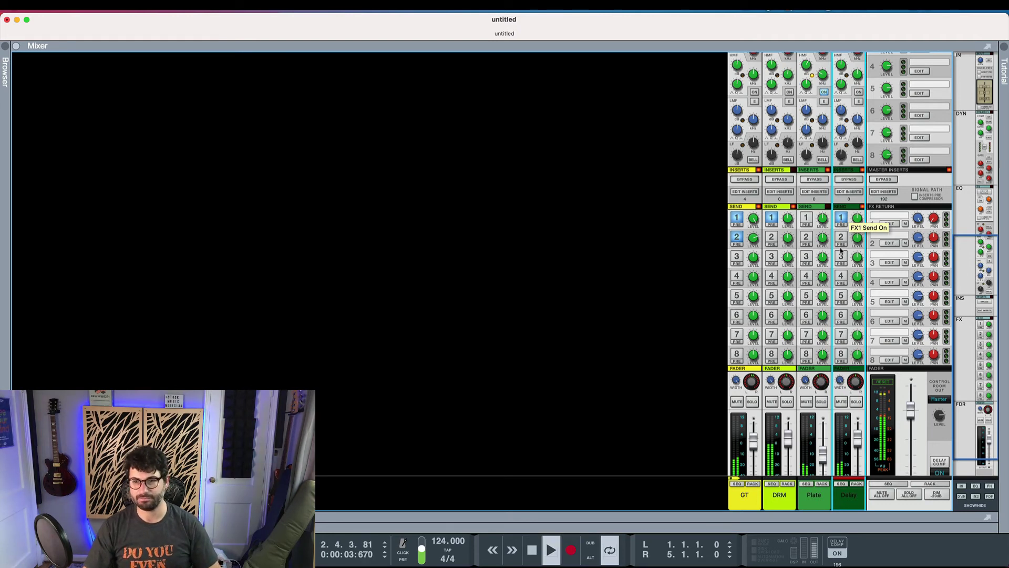
left_click(840, 220)
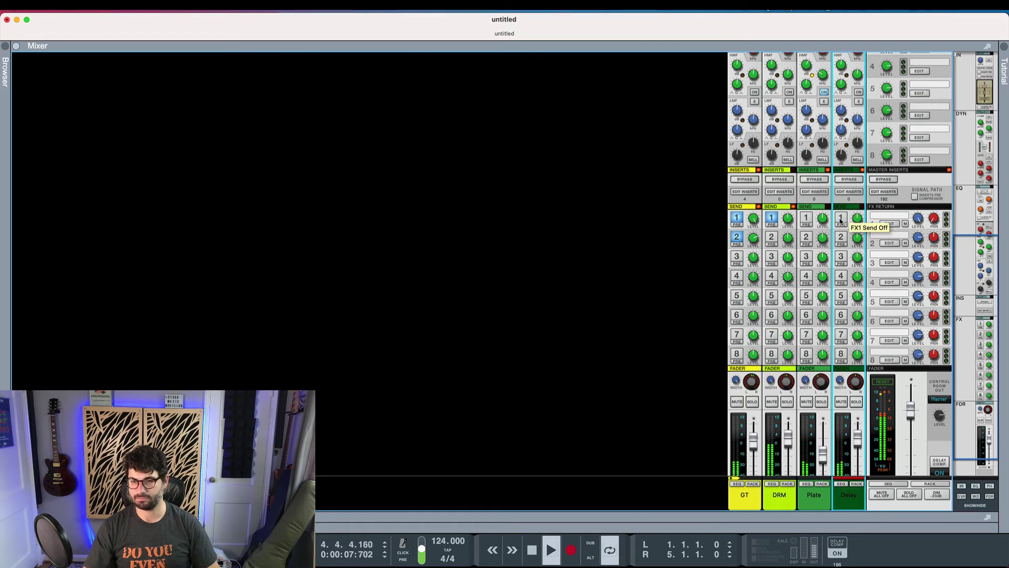
left_click(840, 219)
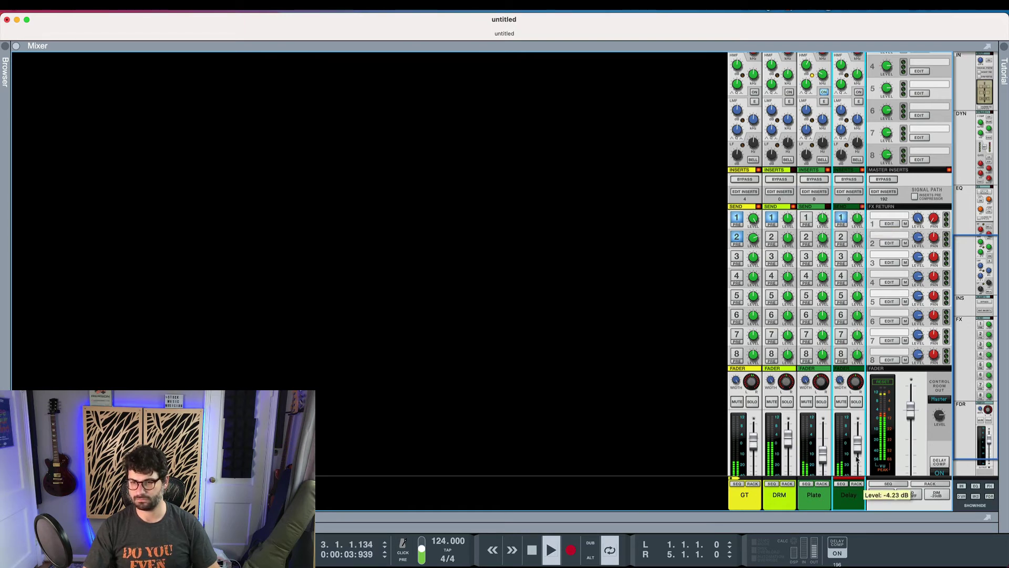
scroll(843, 237, "up", 5)
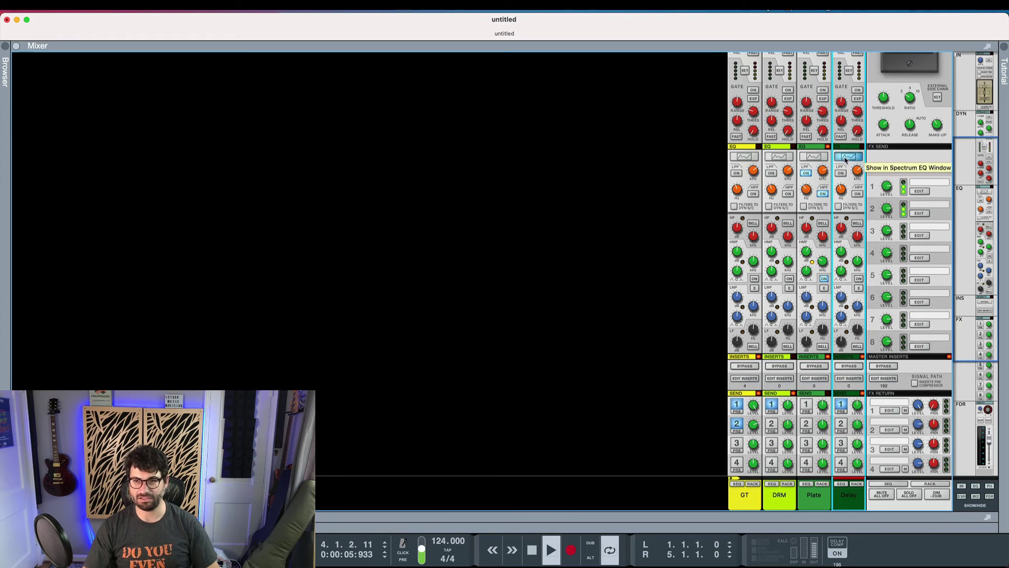
In the Delay channel's EQ, enable the high-pass and bands, boosting highs about 5.40 dB at 3.48 kHz.
left_click(846, 158)
left_click(728, 121)
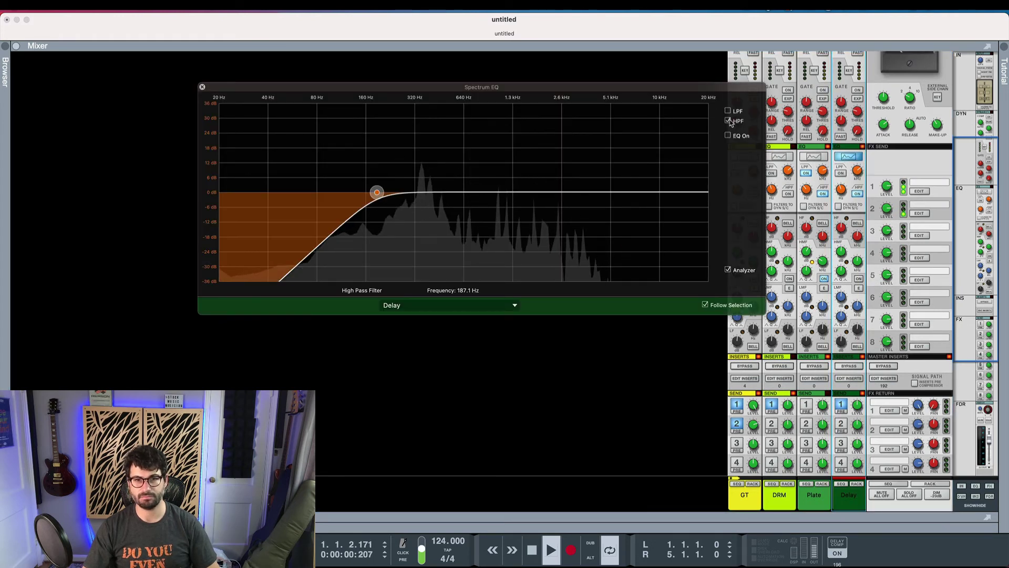
left_click(728, 136)
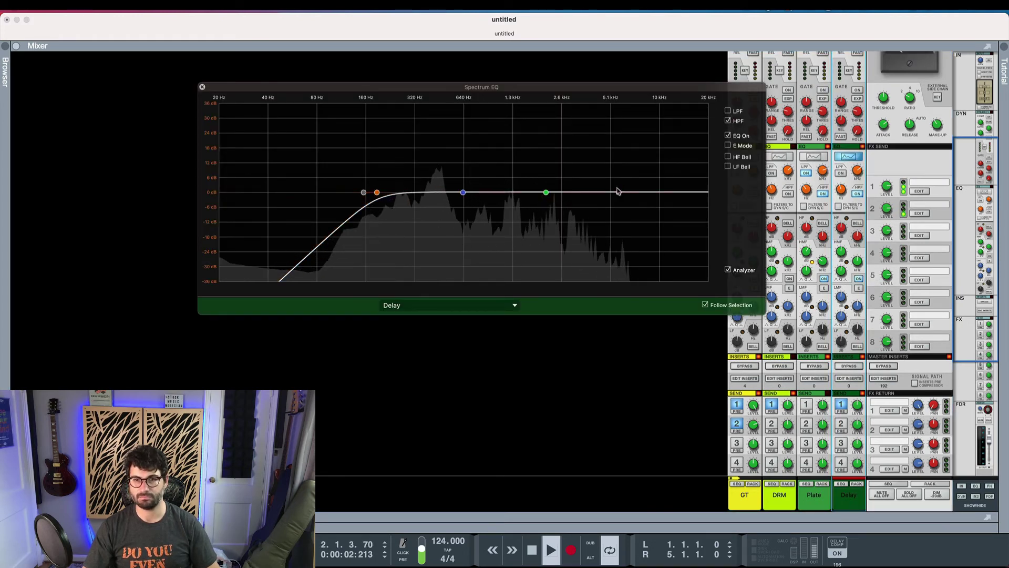
left_click_drag(619, 192, 586, 173)
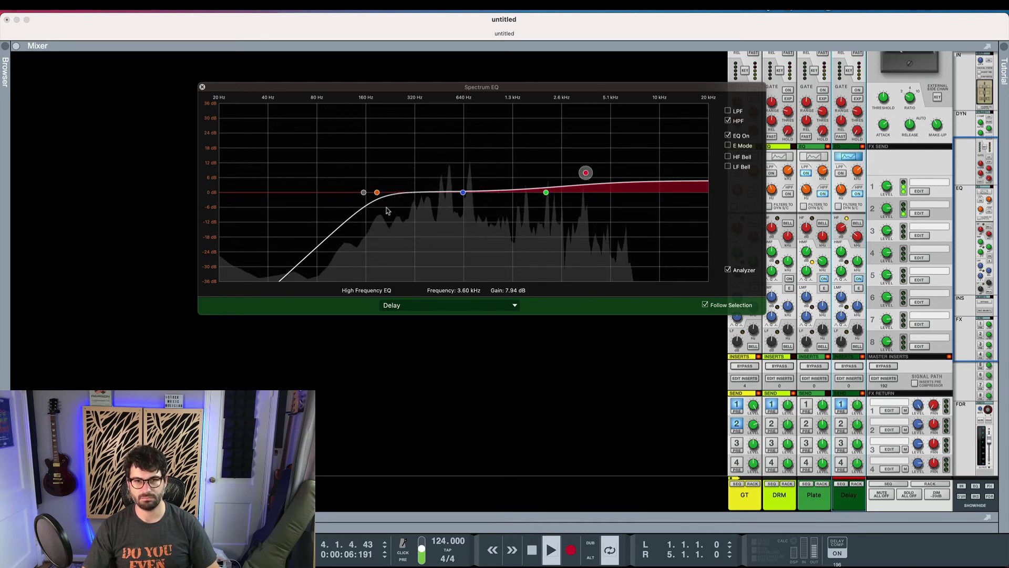
Cut the low mids to 317 Hz at -7.94 dB with E Mode on, then close the EQ.
left_click_drag(463, 192, 432, 202)
left_click(729, 146)
left_click_drag(435, 203, 416, 213)
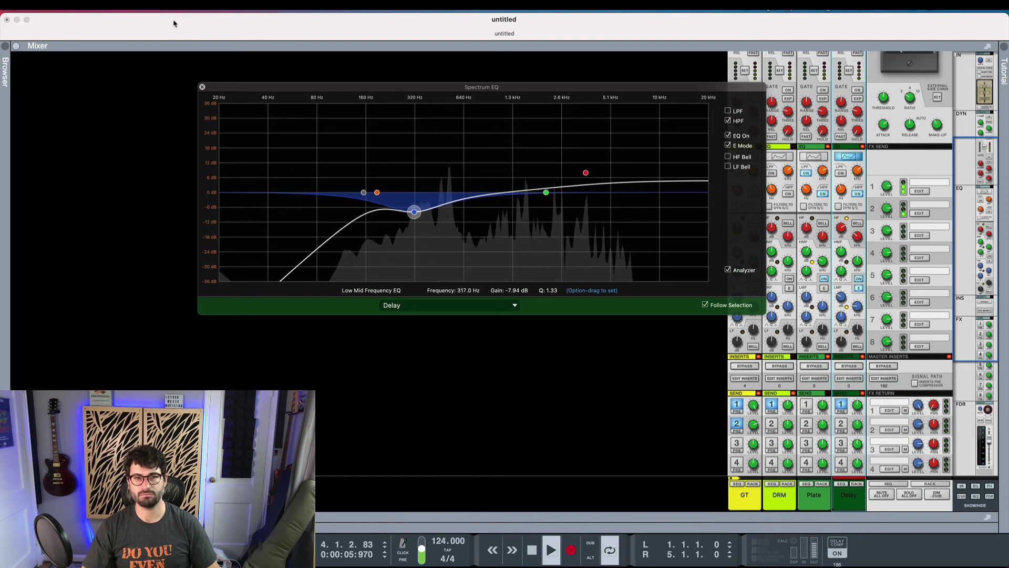
left_click(202, 87)
Pan the Delay channel right to 72.
scroll(787, 216, "down", 5)
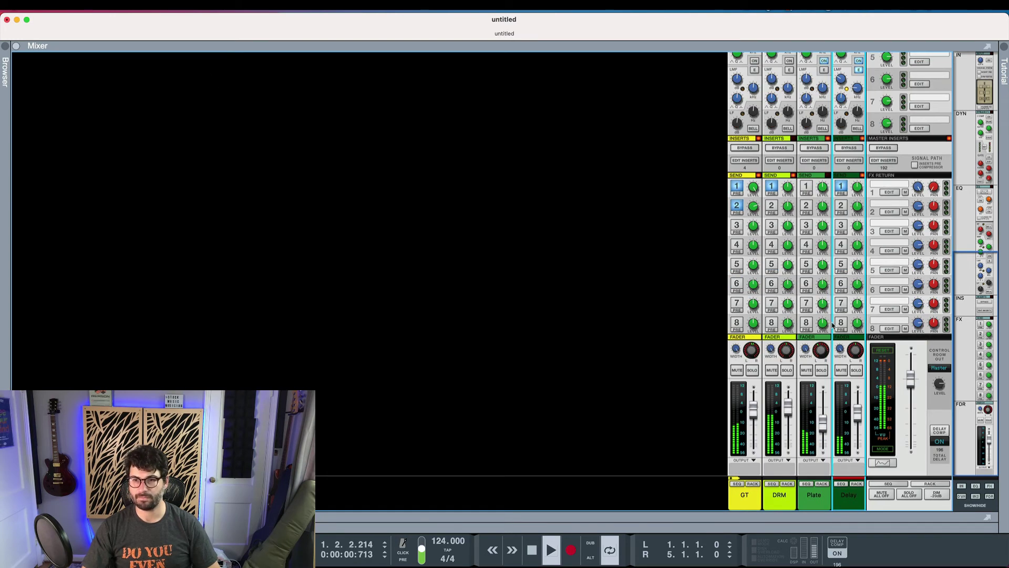
left_click(820, 352)
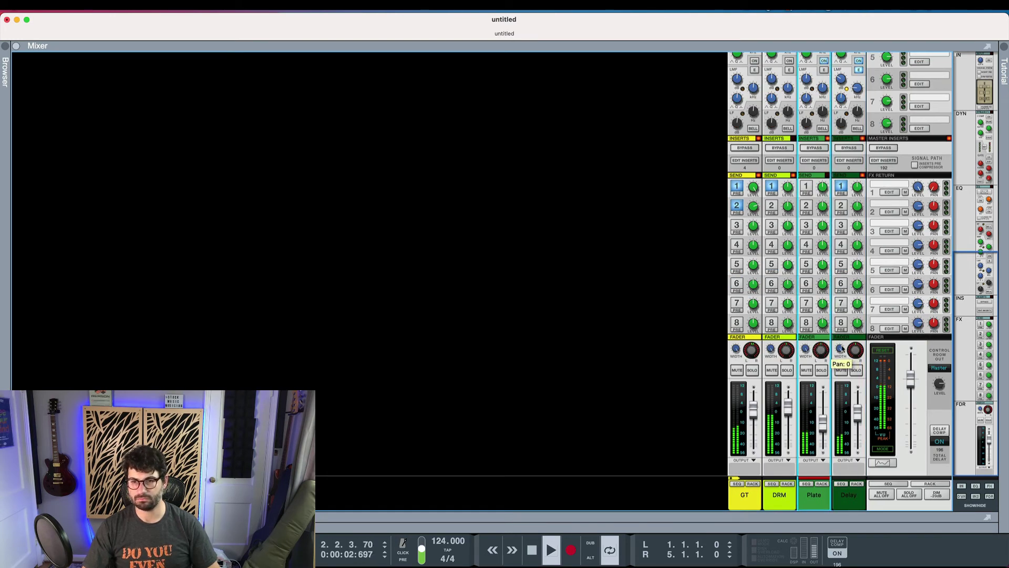
left_click(841, 349)
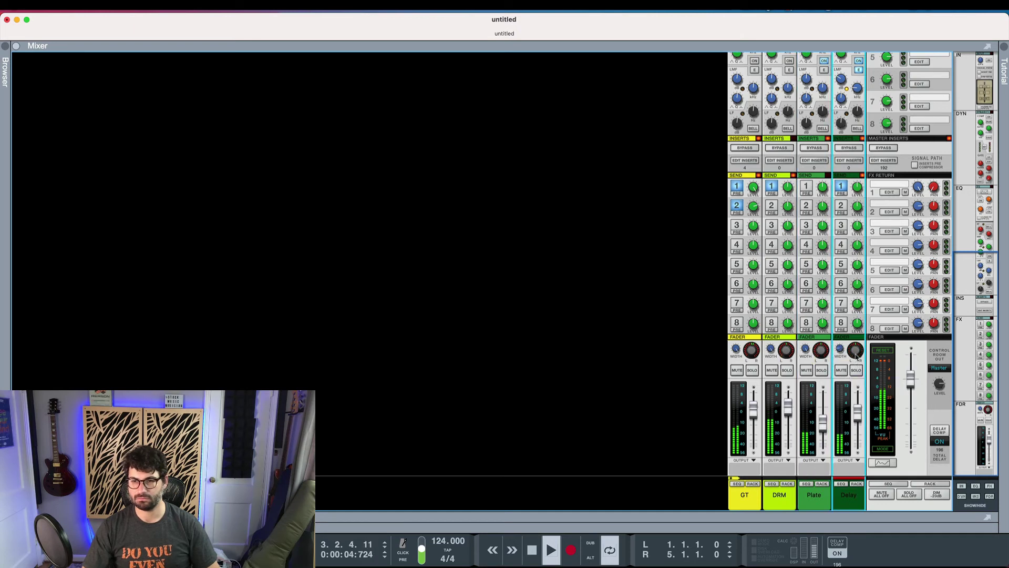
mouse_move(857, 355)
left_click_drag(856, 354, 856, 342)
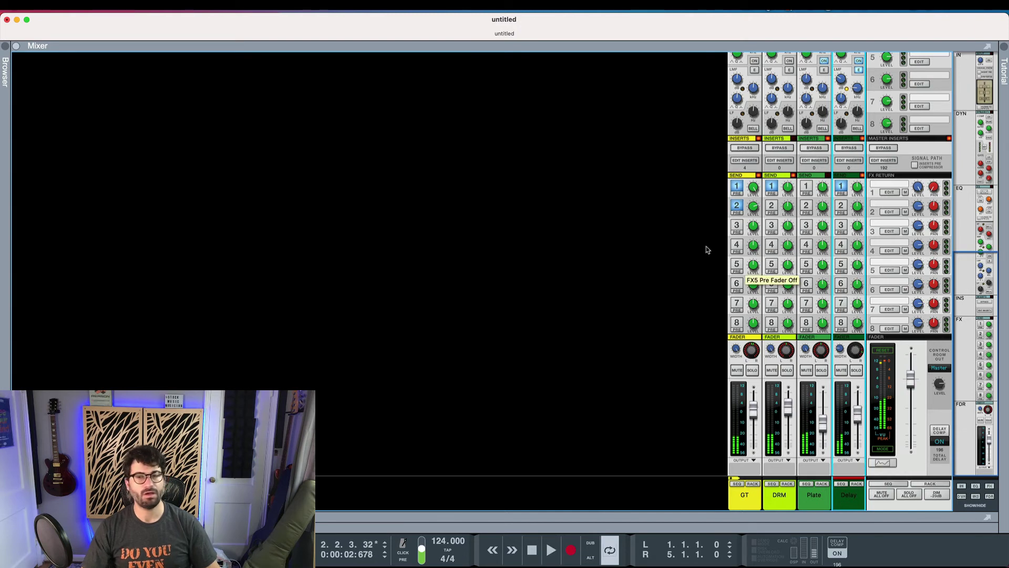
Recolour the Delay channel, trying dark green and Asparagus before choosing a muted olive shade.
right_click(848, 502)
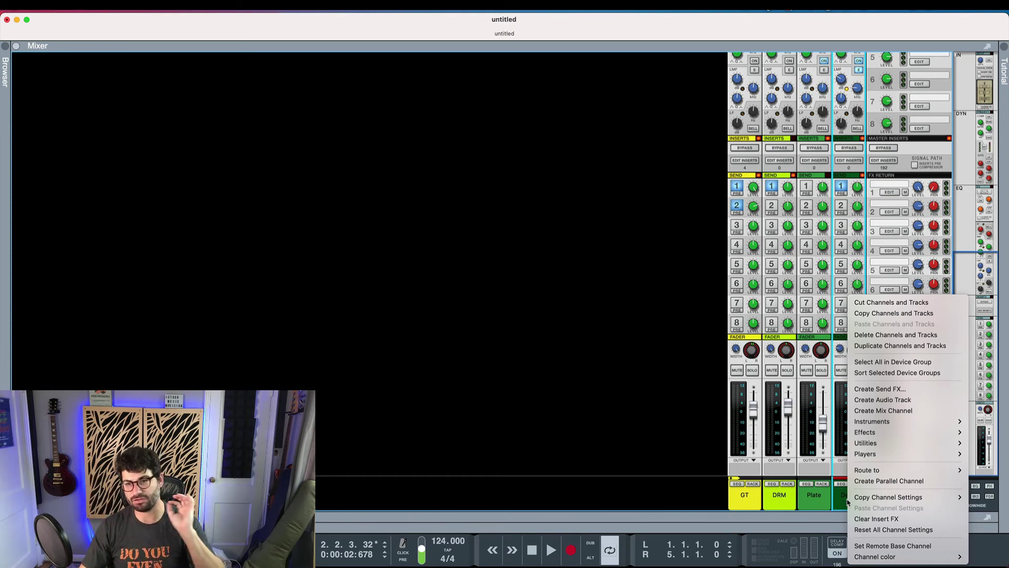
mouse_move(873, 556)
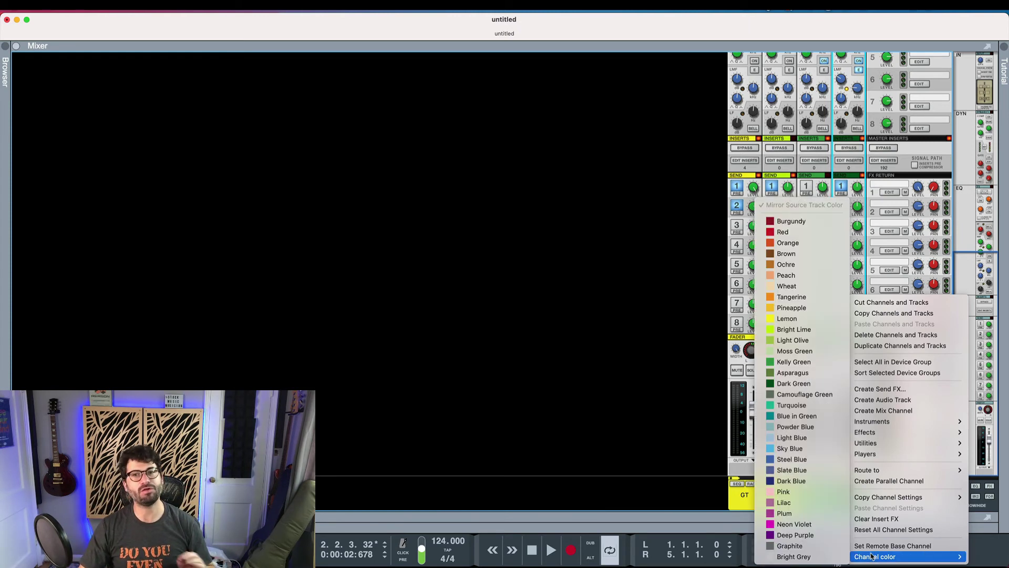
left_click(805, 386)
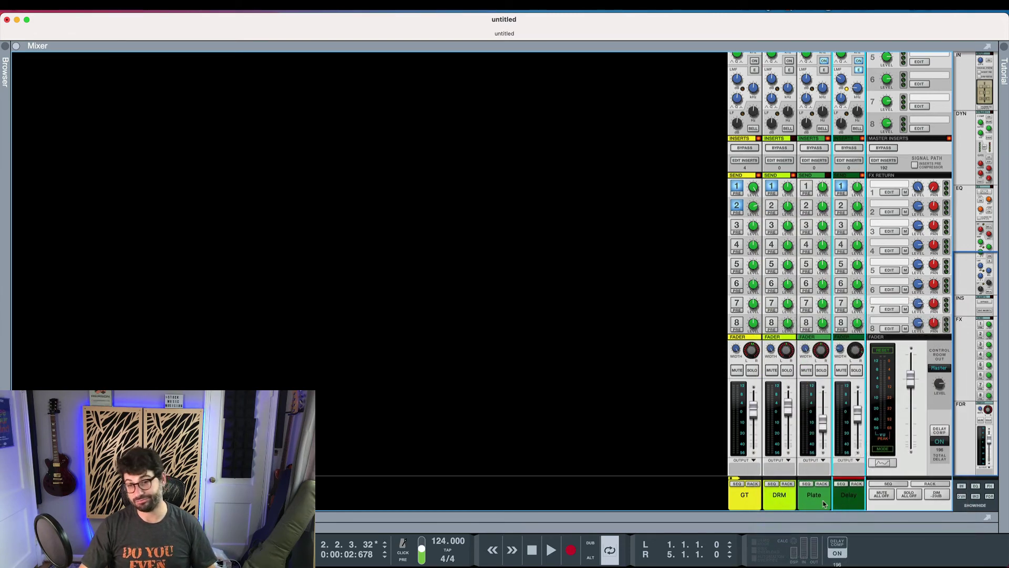
right_click(841, 503)
mouse_move(868, 555)
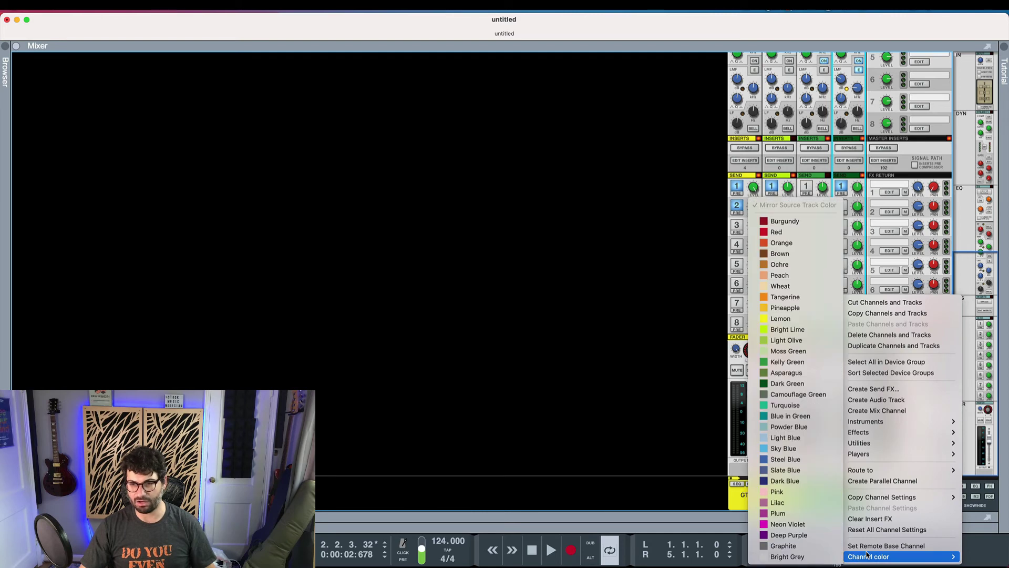
left_click(806, 373)
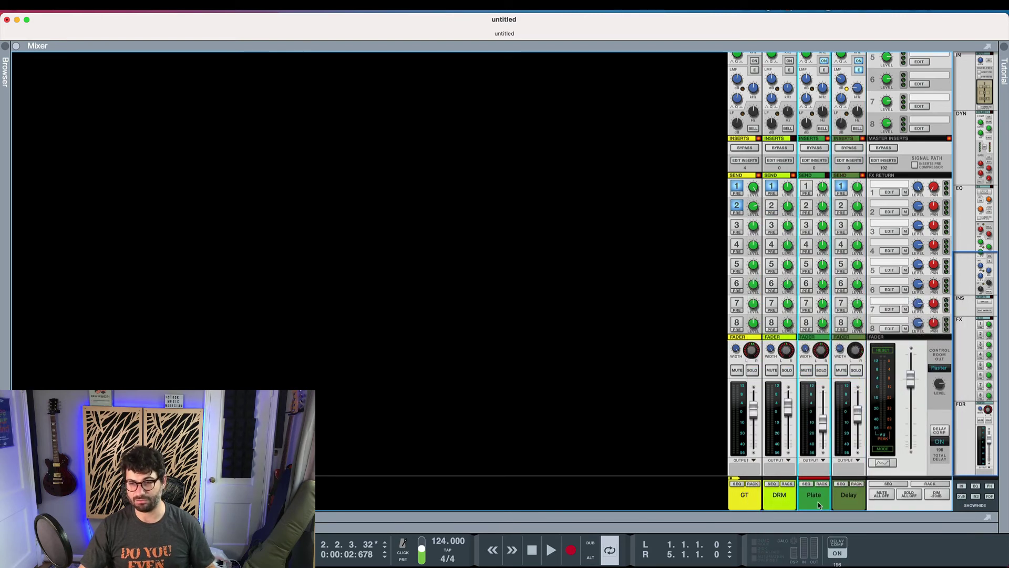
right_click(855, 499)
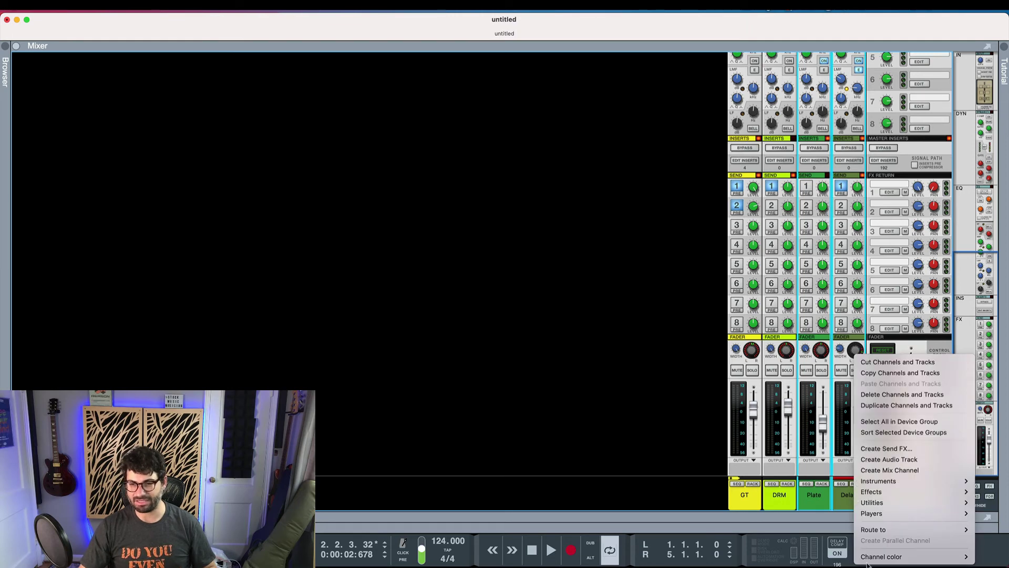
mouse_move(872, 556)
left_click(783, 395)
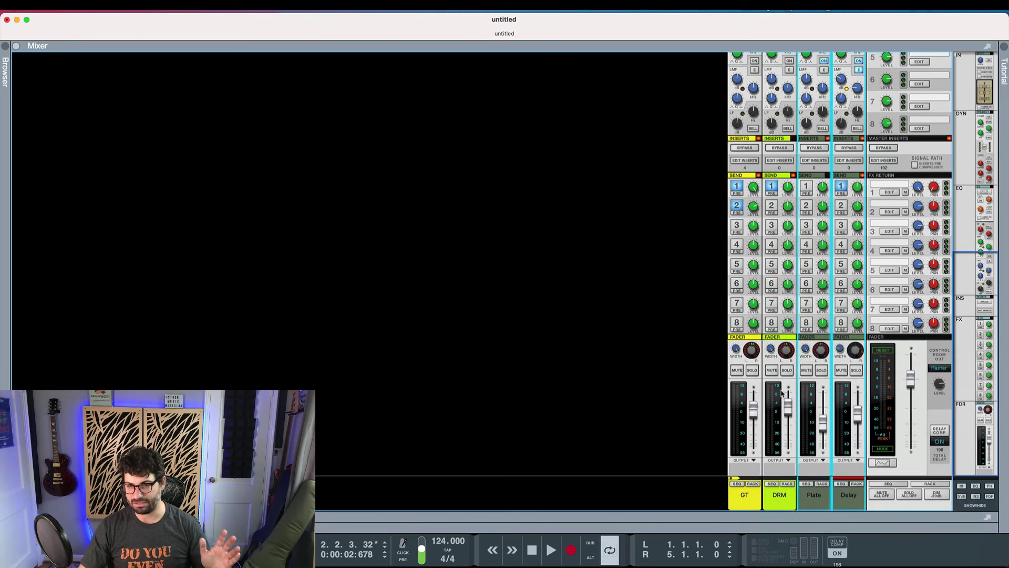
Select the Plate and Delay channels together.
left_click(823, 499)
left_click(848, 500)
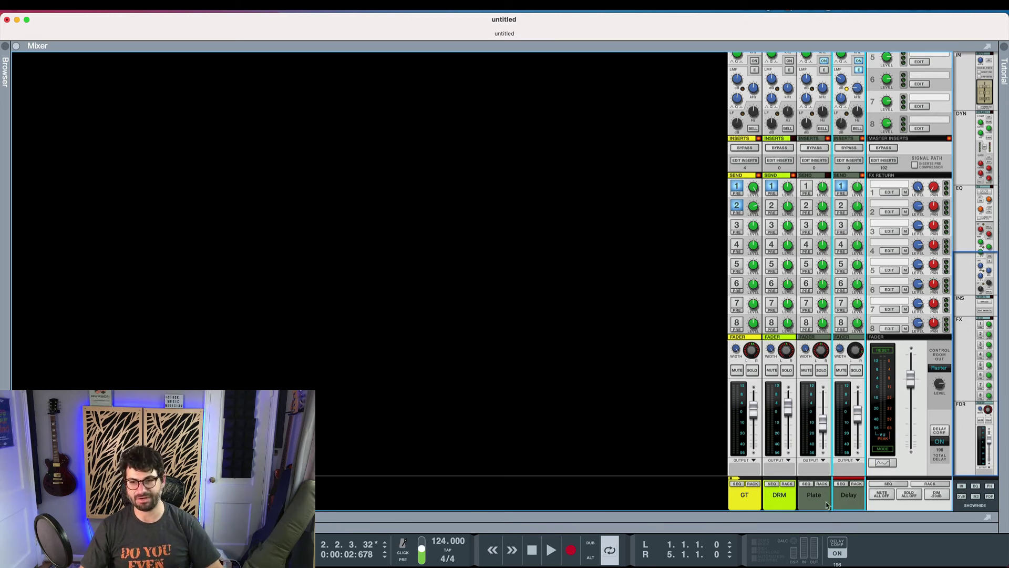
left_click(825, 504, "shift")
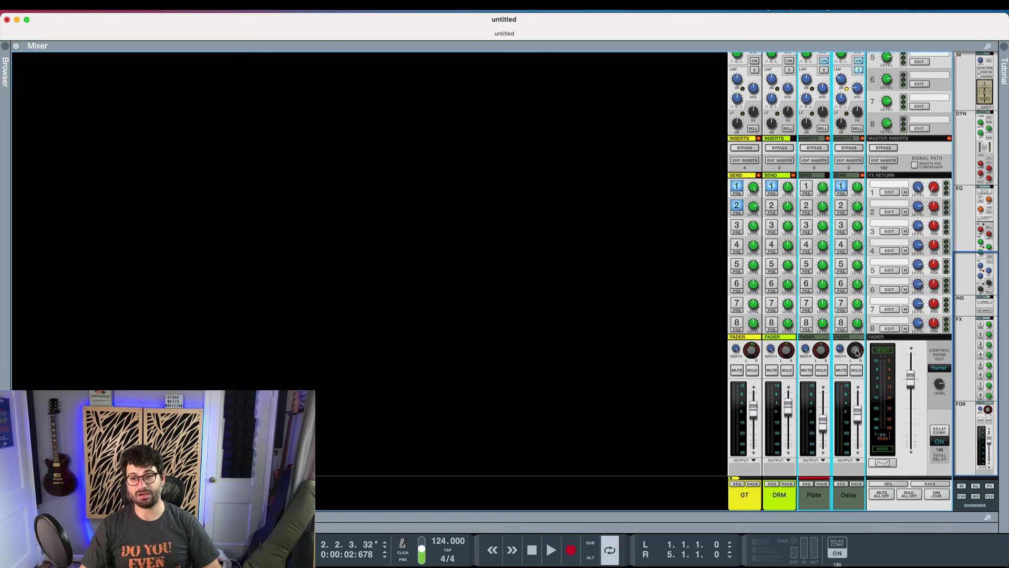
mouse_move(858, 354)
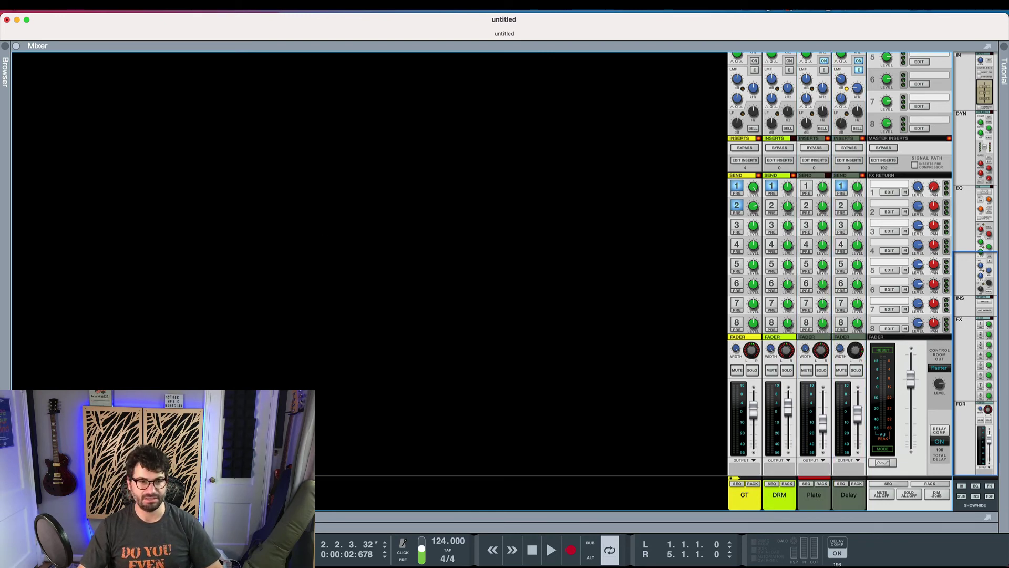
Show the rack and add a Pulsar Dual LFO below The Echo.
key("F6")
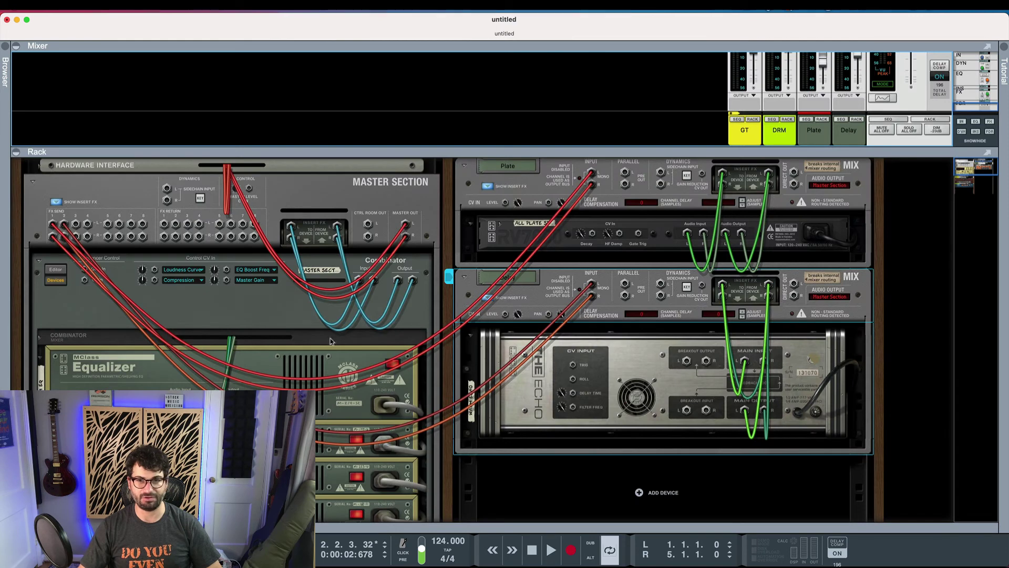
right_click(621, 432)
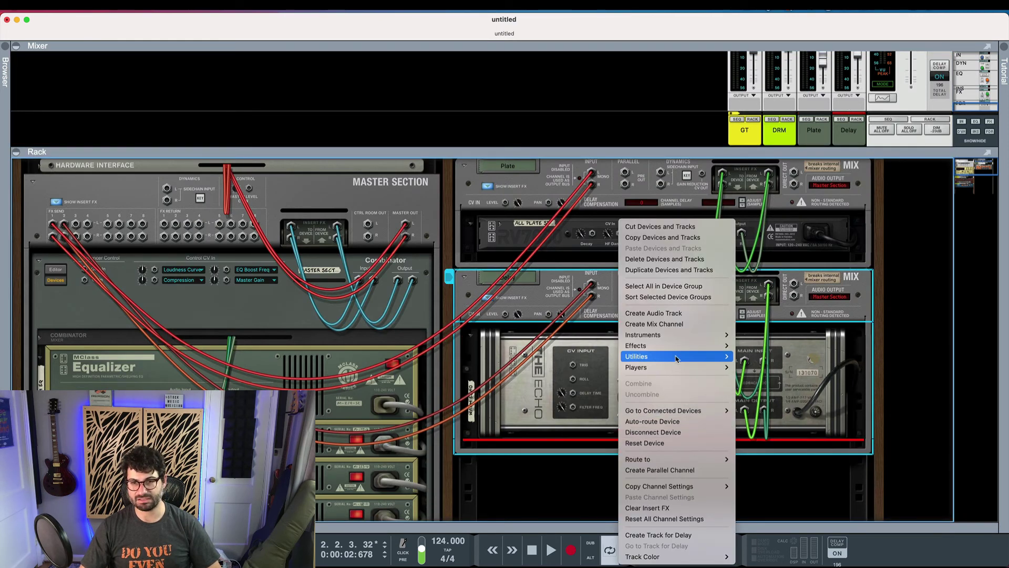
mouse_move(676, 358)
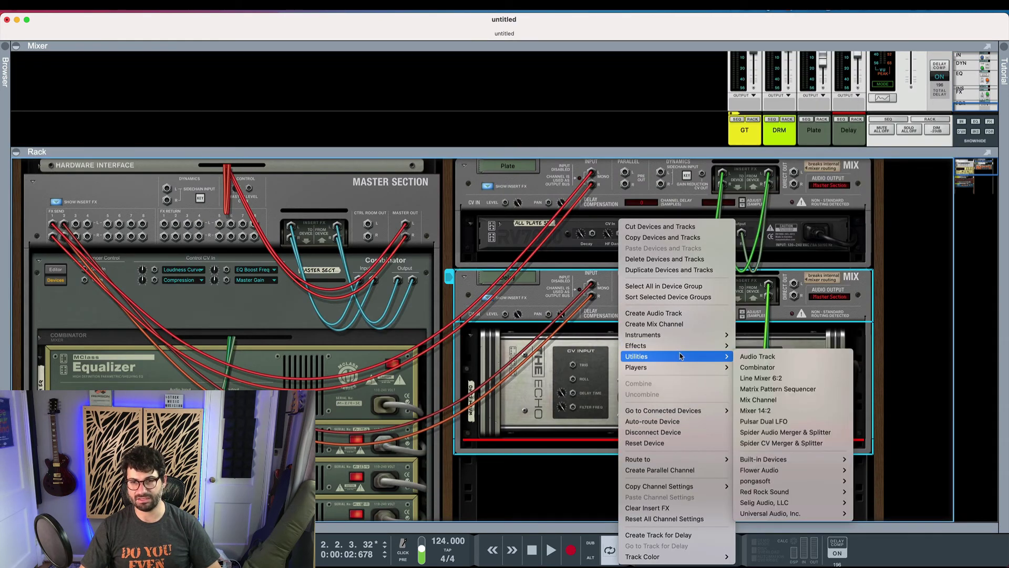
left_click(774, 420)
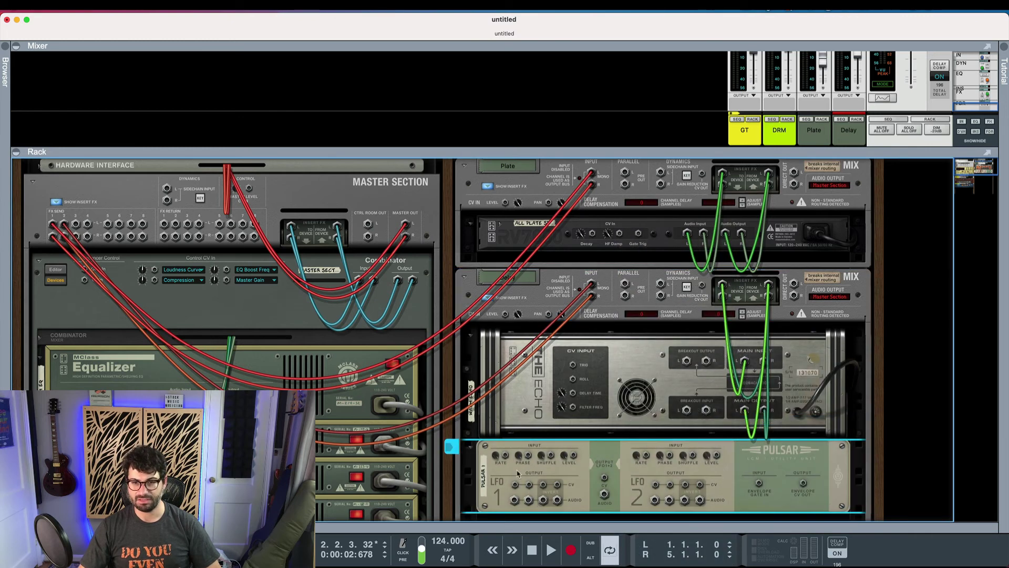
Cable Pulsar's LFO 1 output to the Delay channel's pan CV input, then return to the front panels.
left_click_drag(514, 487, 523, 340)
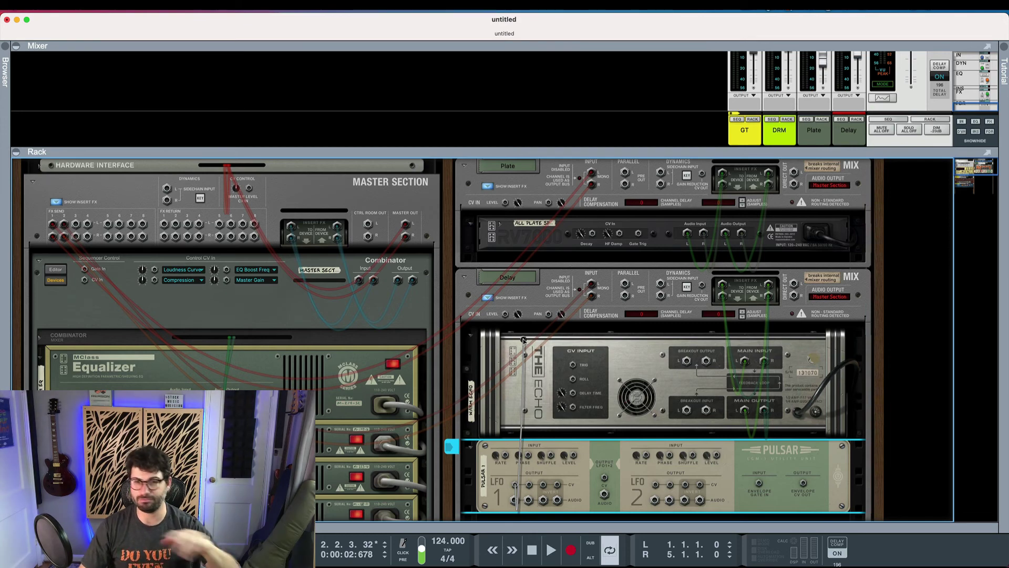
left_click_drag(523, 339, 549, 314)
key("Tab")
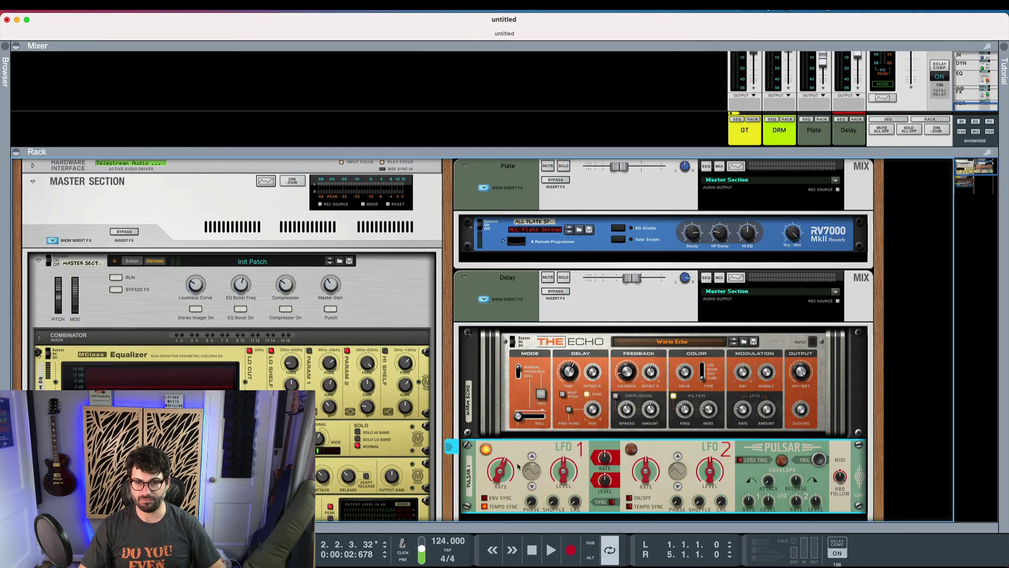
mouse_move(492, 473)
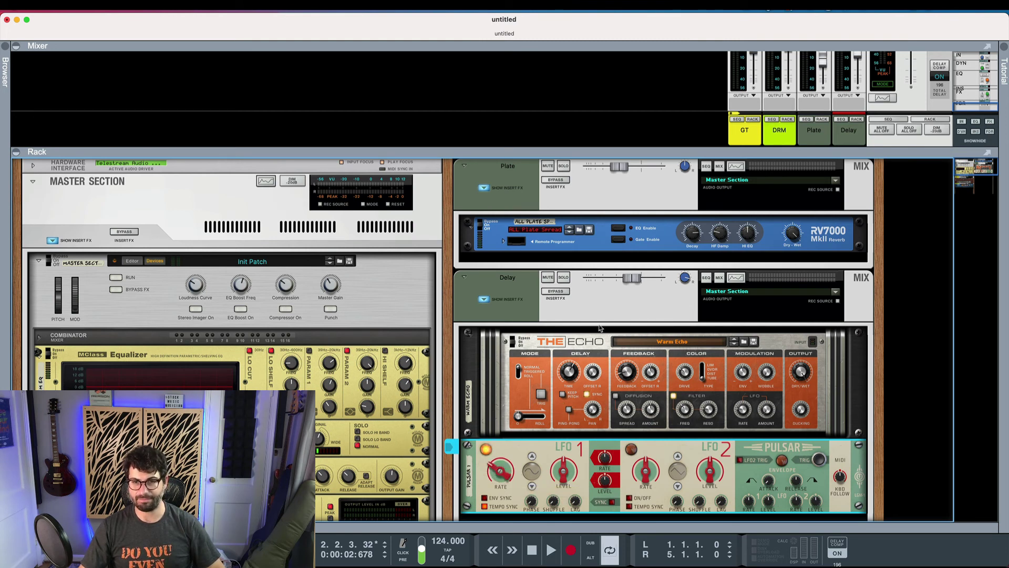
left_click(633, 285)
key("Tab")
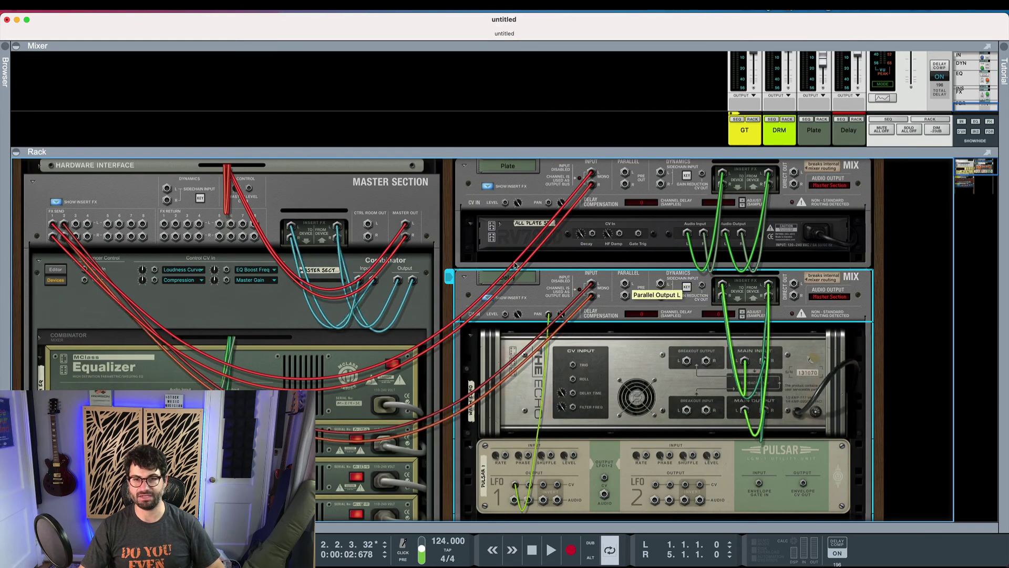
key("Tab")
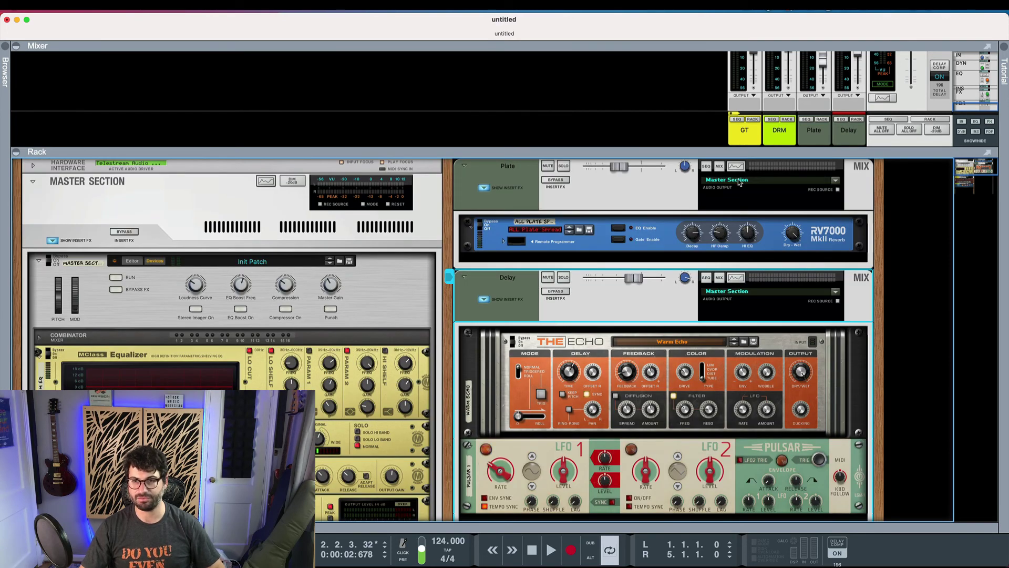
During playback, lower Pulsar LFO 1's level to 56% and hide the rack.
key("space")
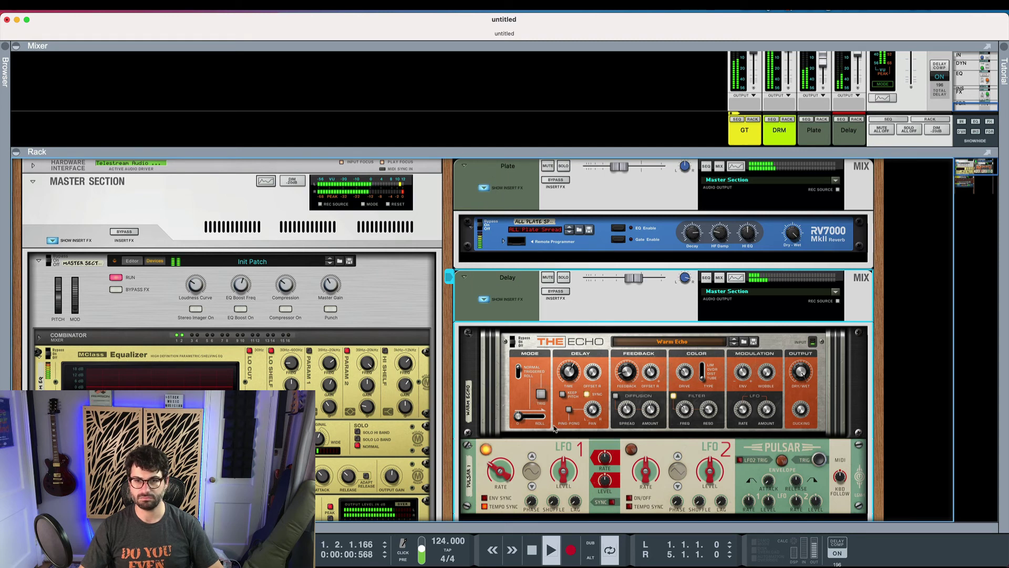
left_click_drag(562, 470, 562, 479)
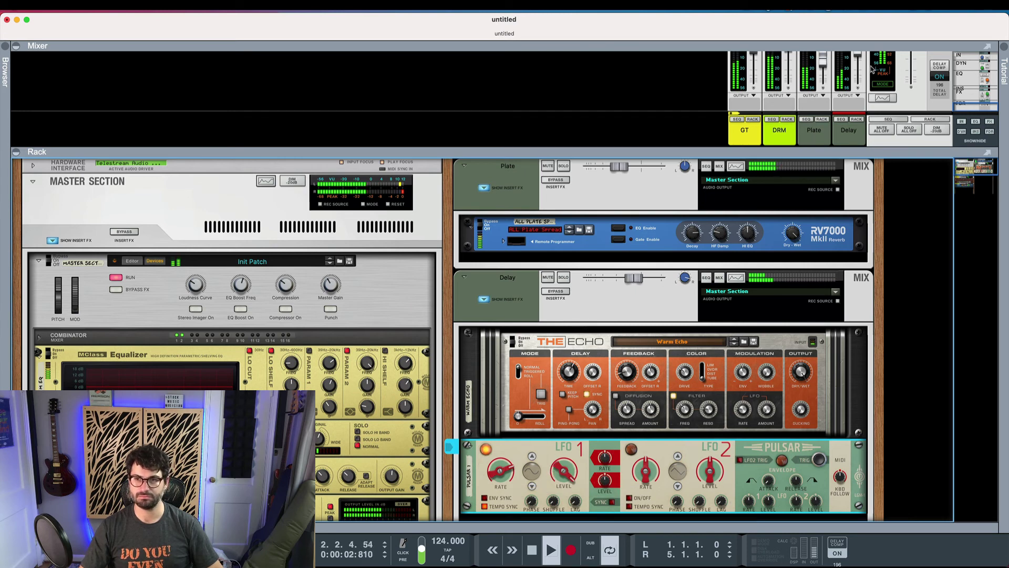
scroll(851, 78, "up", 5)
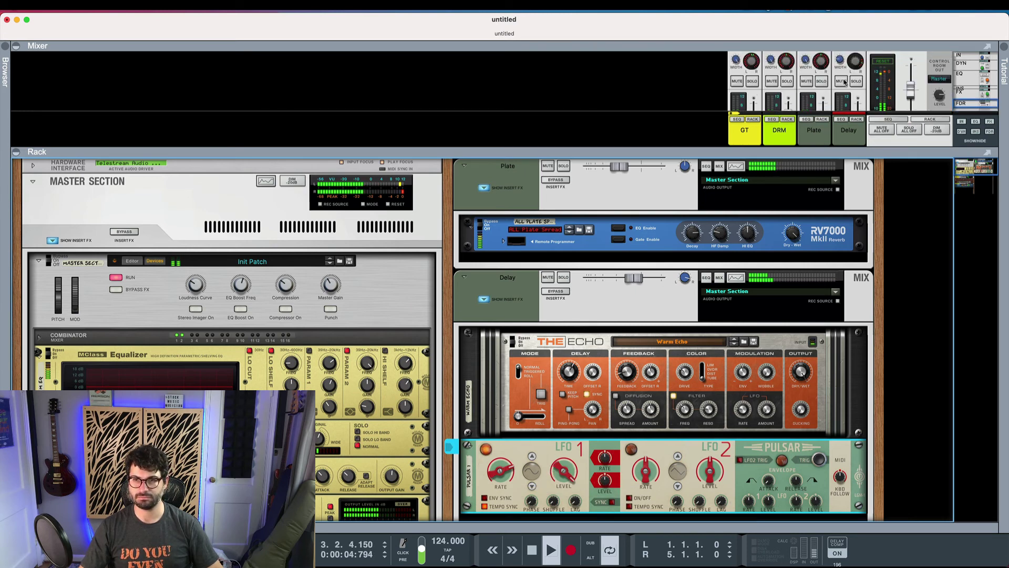
left_click(18, 152)
scroll(852, 355, "down", 5)
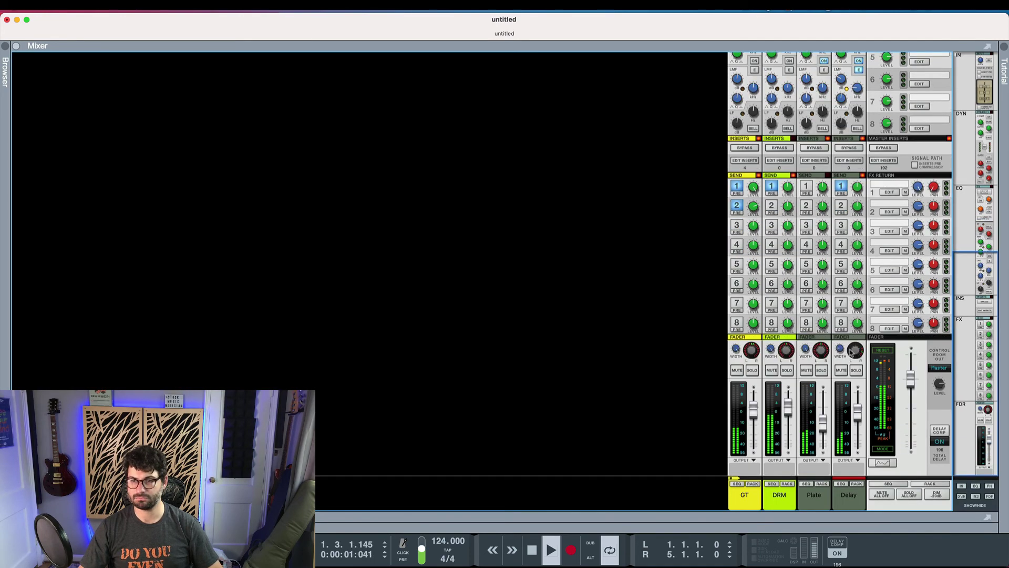
Sync the Delay channel's Pulsar LFO1 rate to 4/4, hide the rack, and stop playback.
left_click(853, 357)
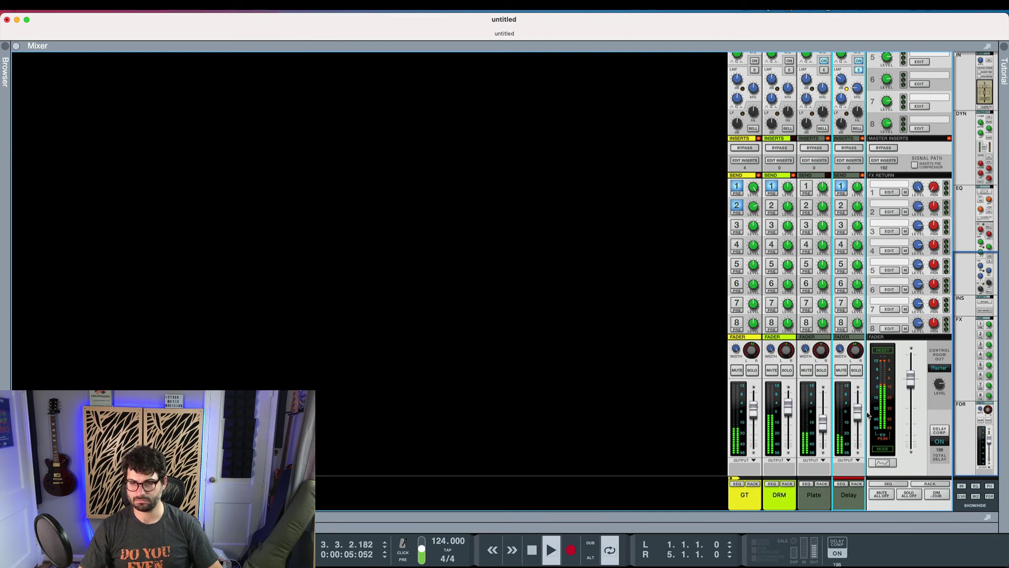
left_click(856, 484)
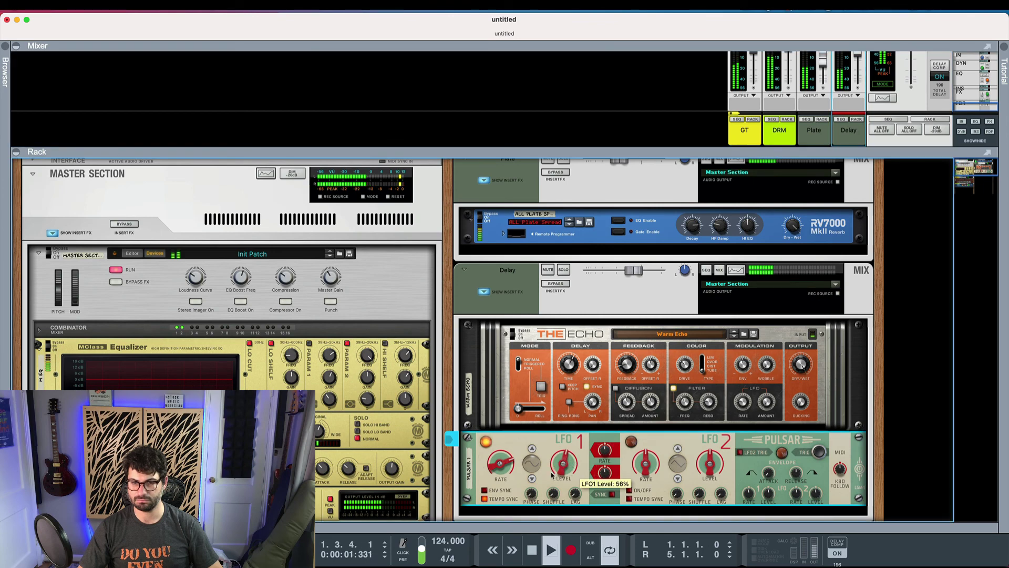
left_click_drag(500, 465, 500, 479)
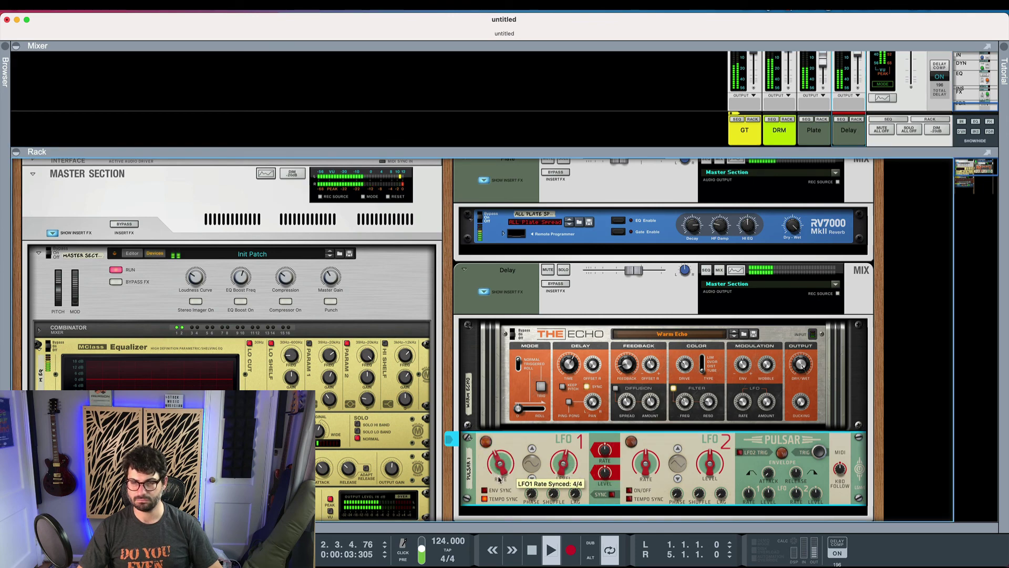
left_click(16, 153)
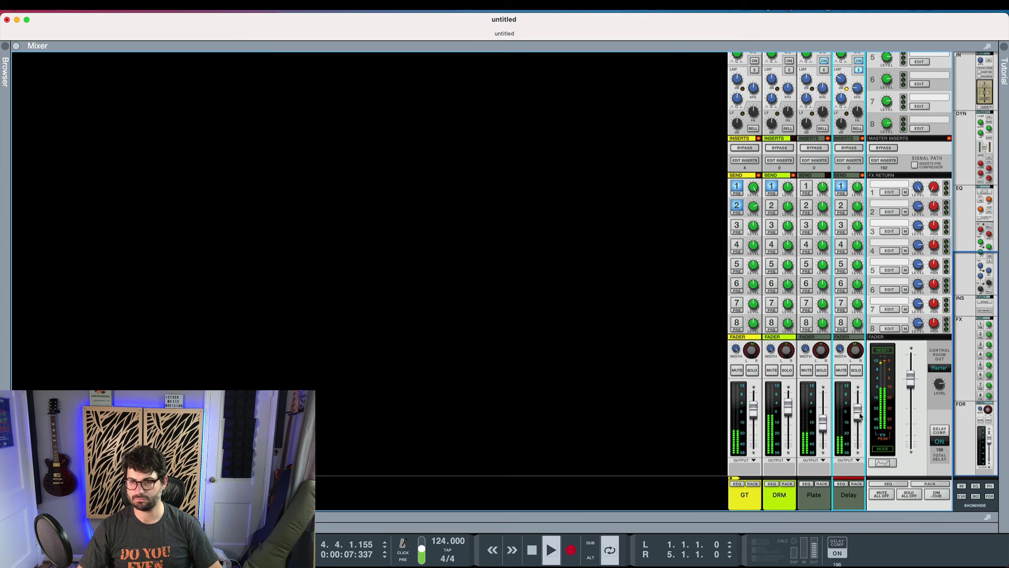
key("space")
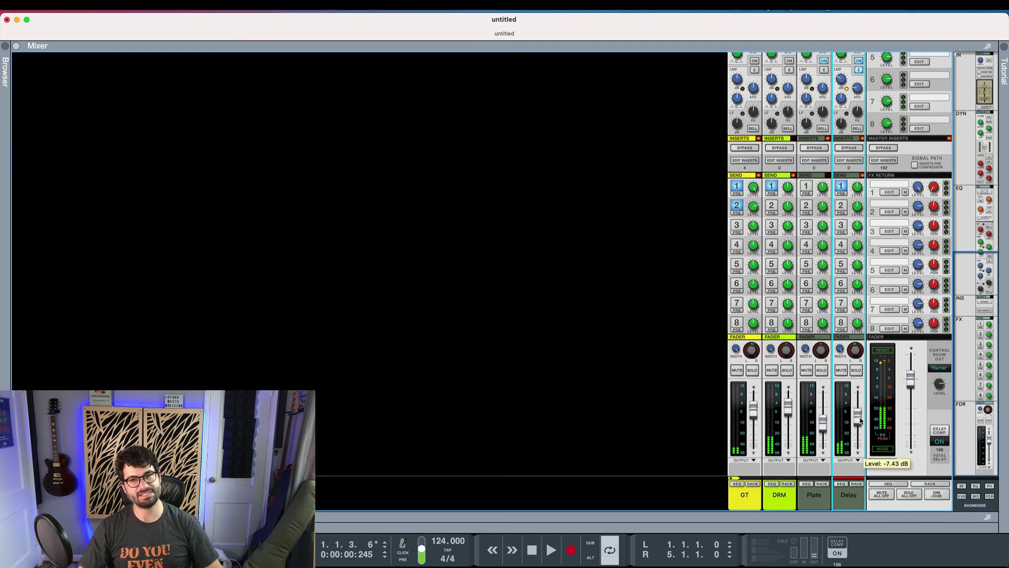
Route the Plate and Delay channels' output to a new output bus.
left_click(807, 503)
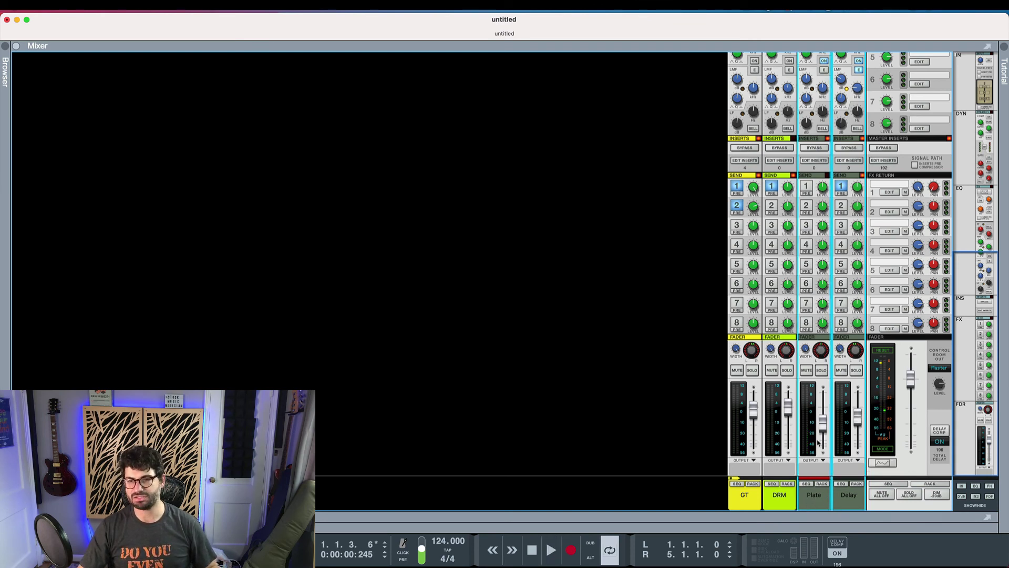
left_click(821, 463)
mouse_move(851, 478)
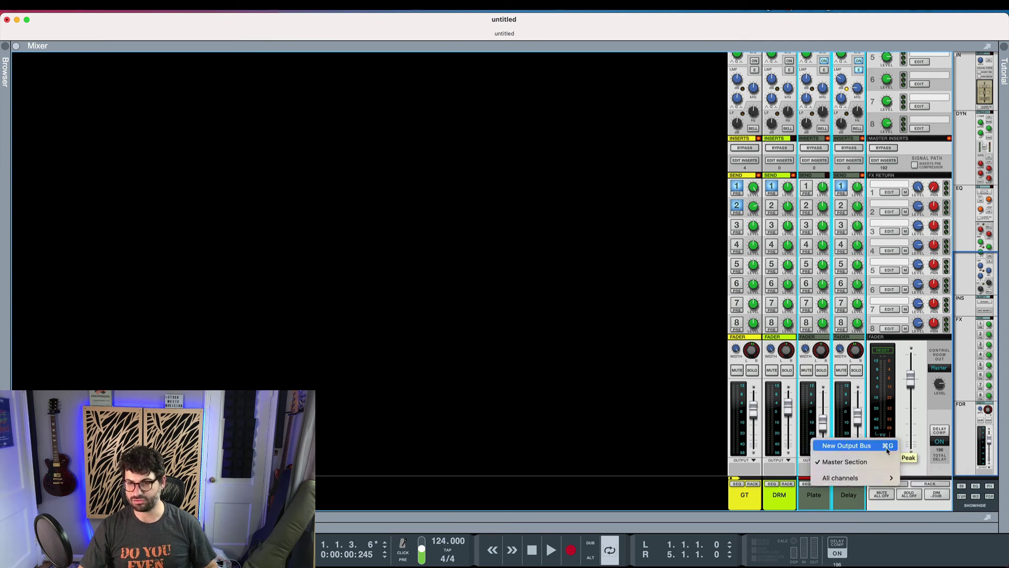
left_click(847, 445)
Name the new bus 'Effect B' and give it a dark green channel colour.
double_click(847, 495)
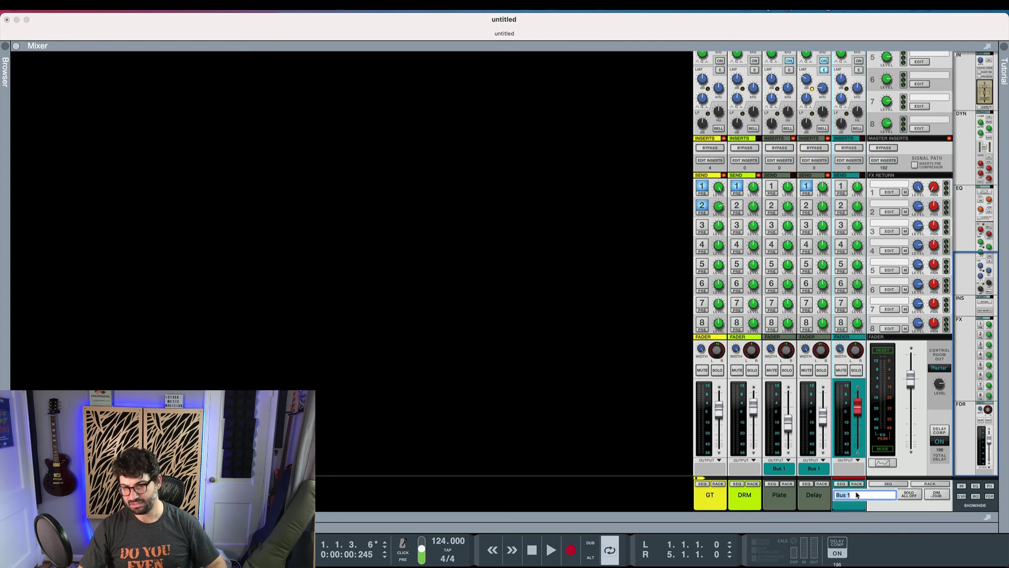
type("Effect")
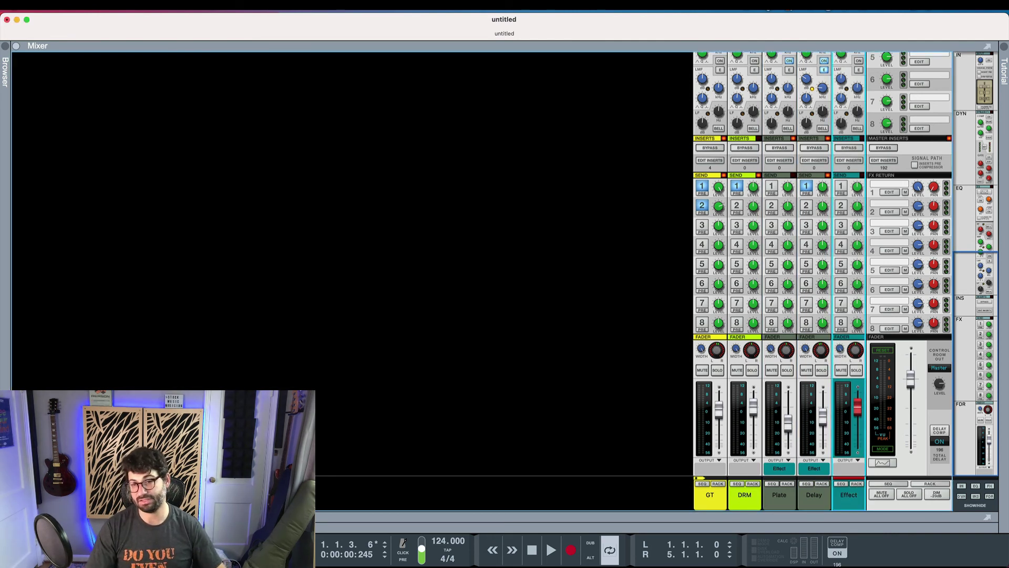
key("Return")
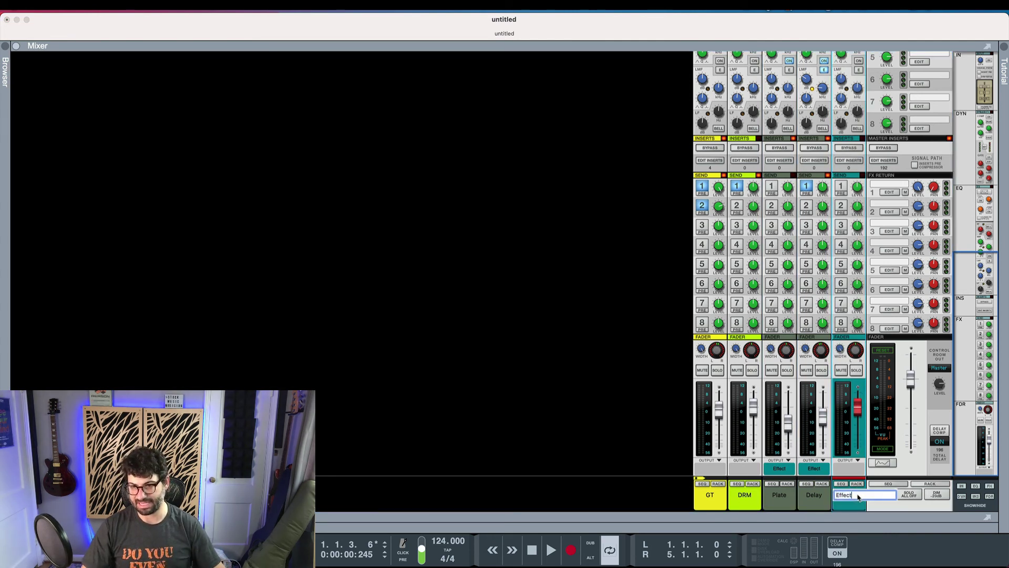
type("B")
key("Return")
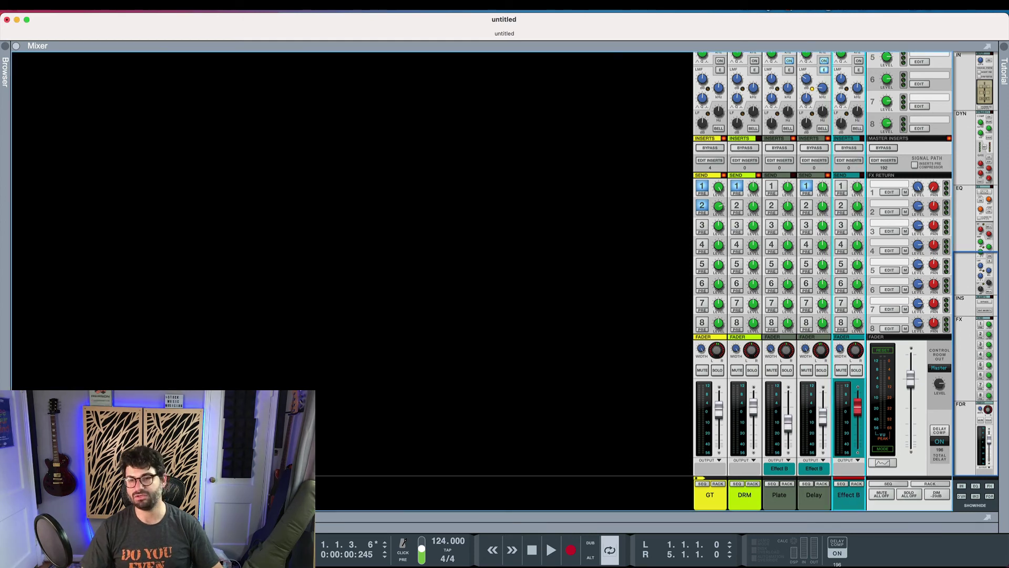
right_click(860, 498)
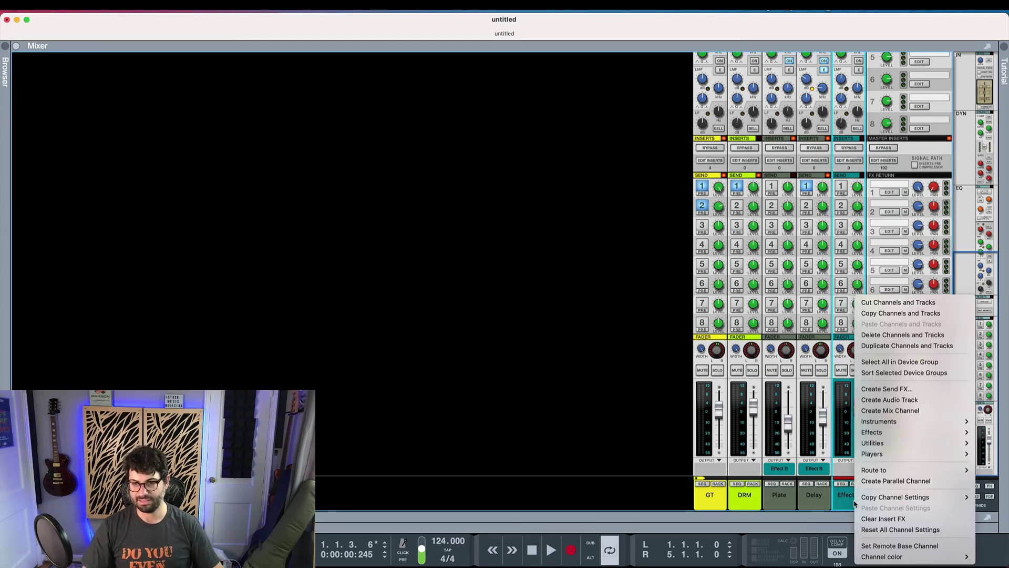
mouse_move(886, 557)
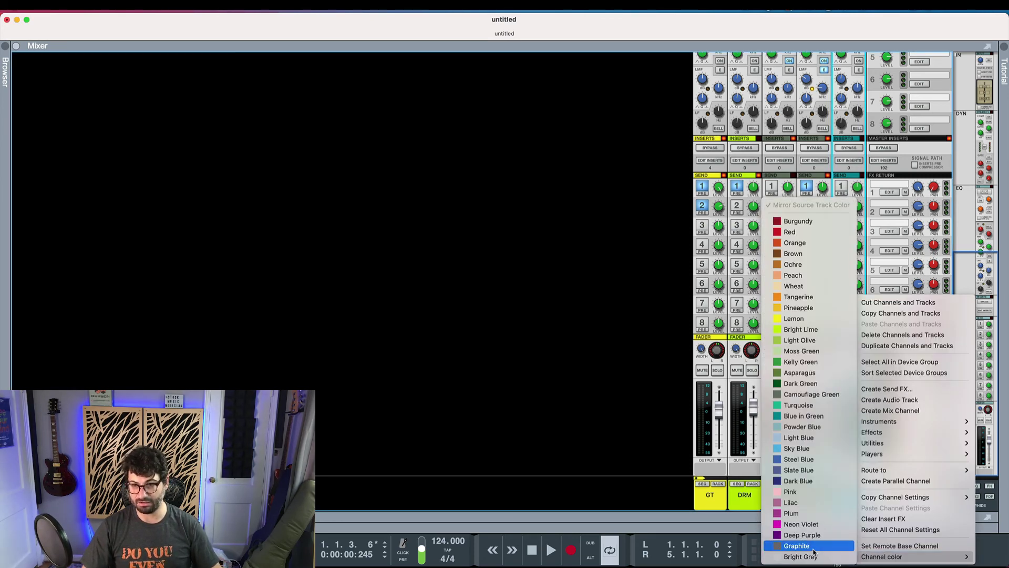
left_click(804, 384)
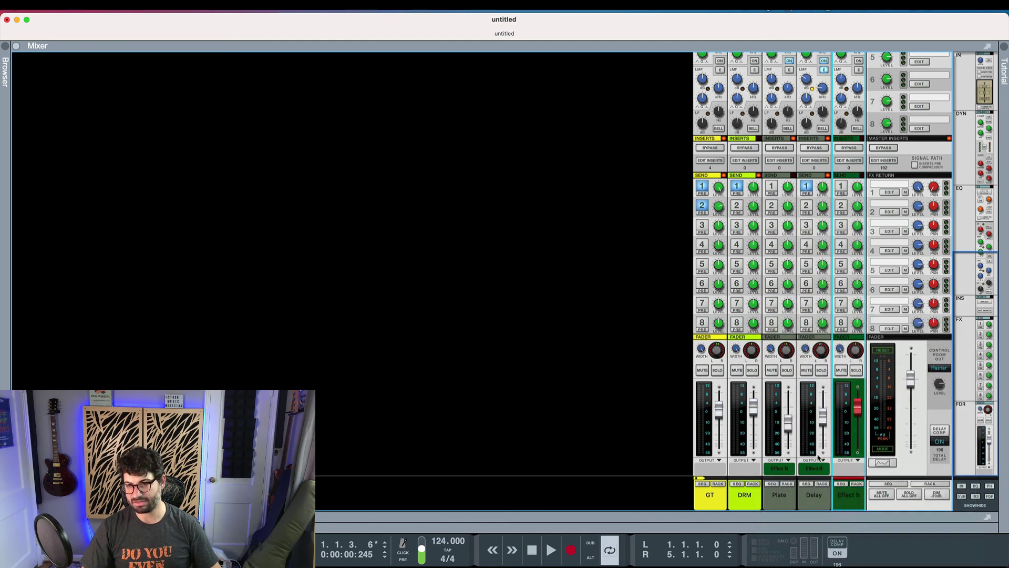
left_click(841, 370)
key("space")
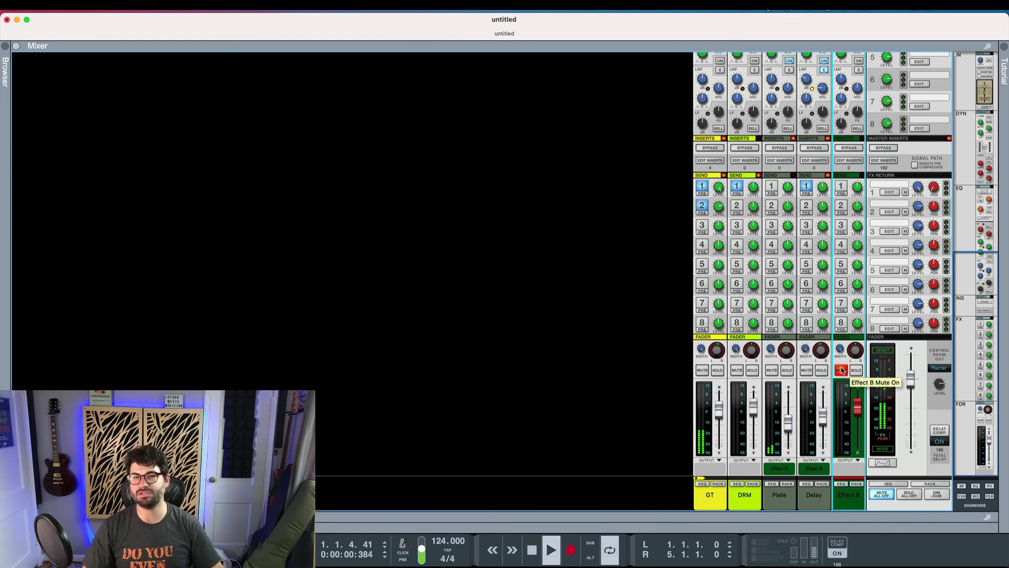
left_click(842, 370)
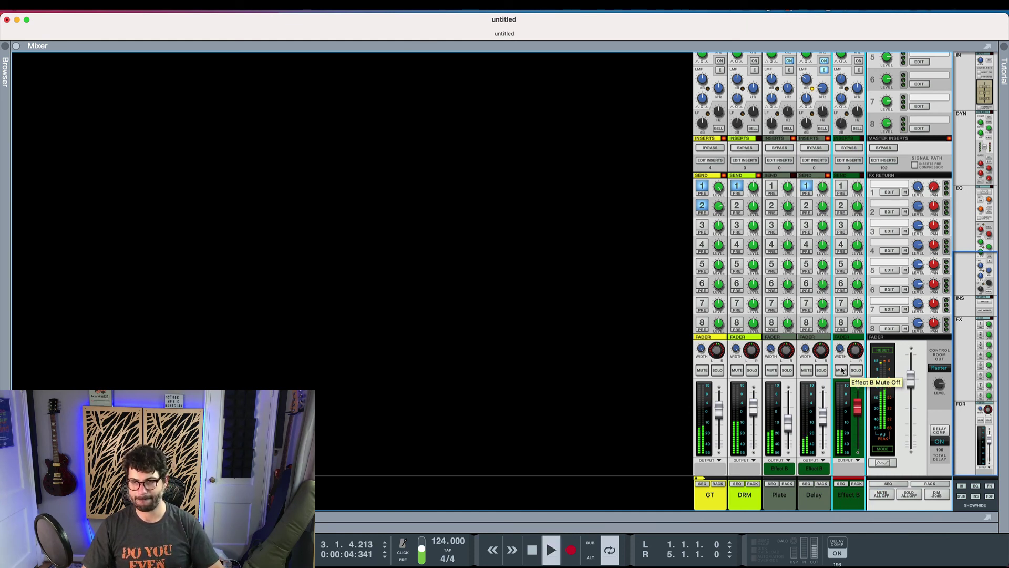
left_click(841, 370)
left_click(842, 371)
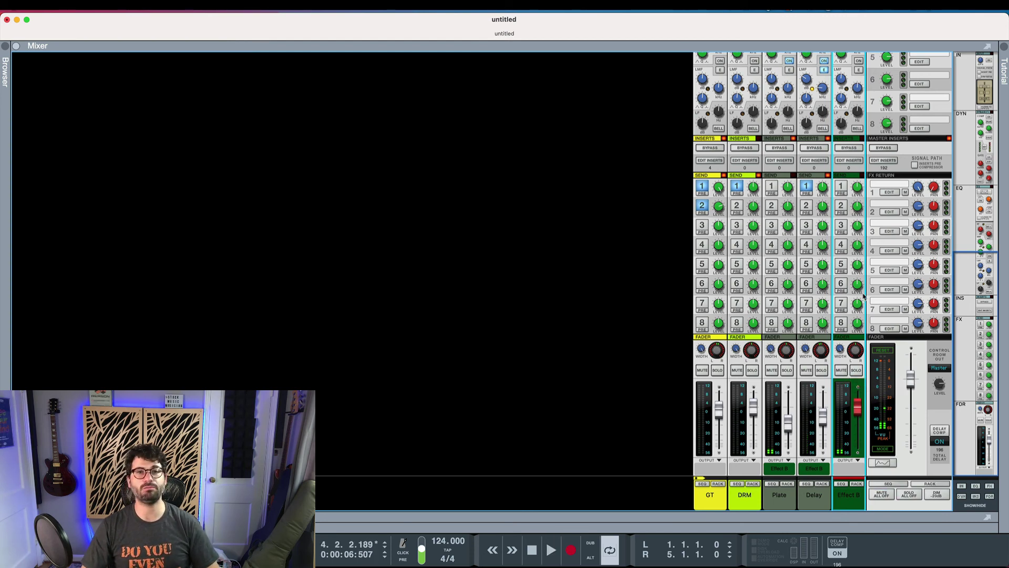
scroll(864, 297, "up", 3)
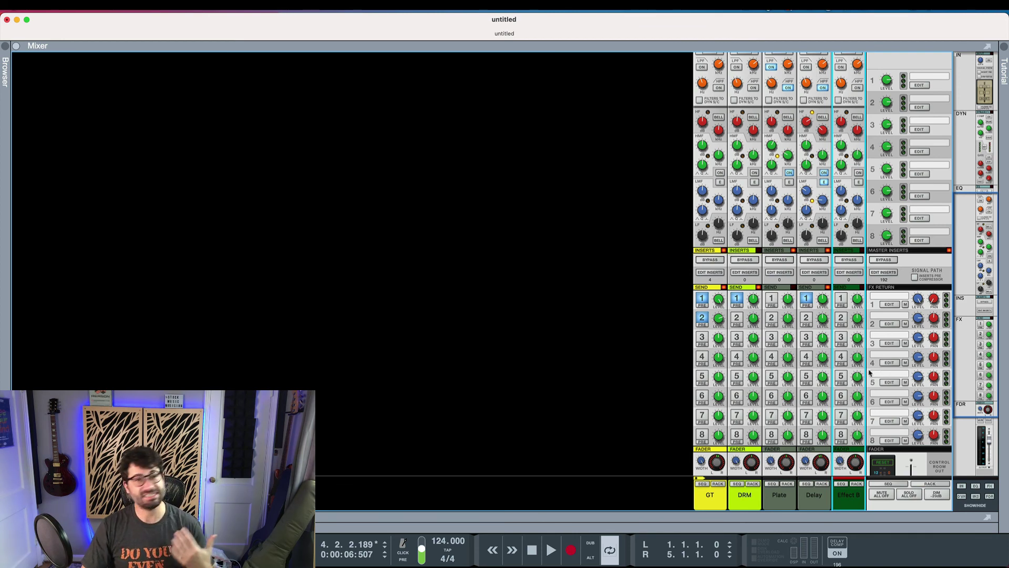
scroll(857, 370, "down", 5)
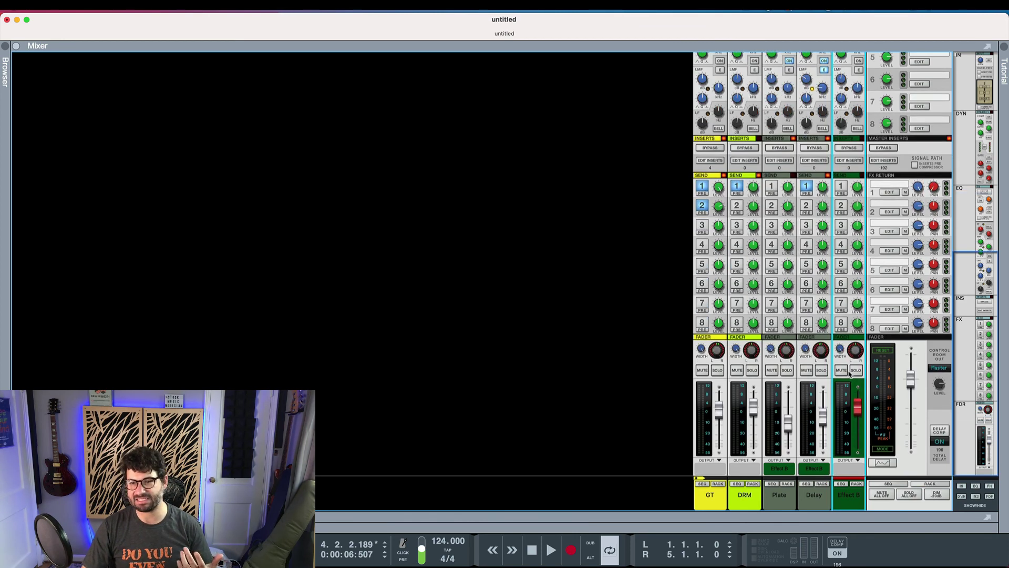
left_click(787, 371)
key("space")
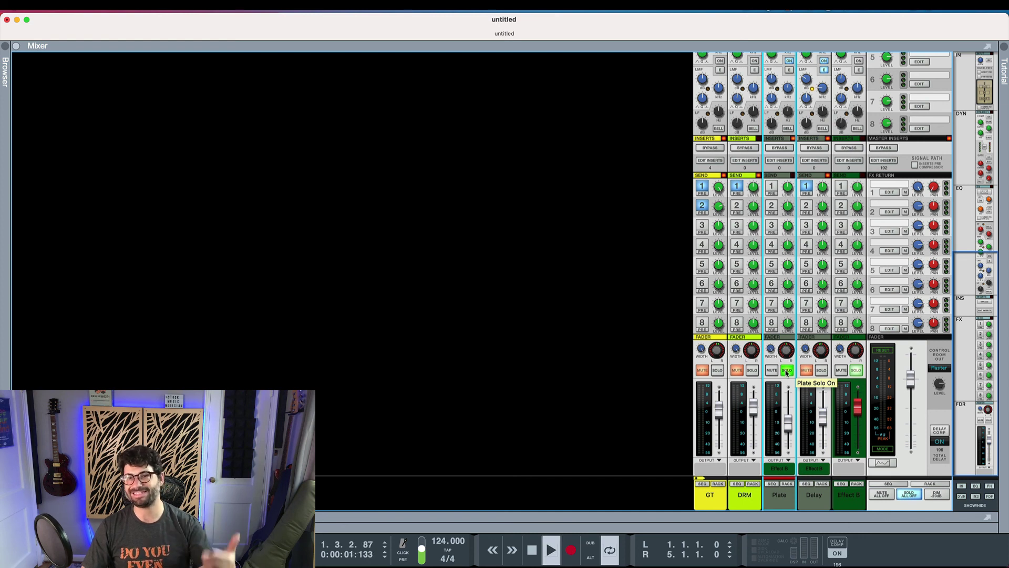
left_click(702, 193)
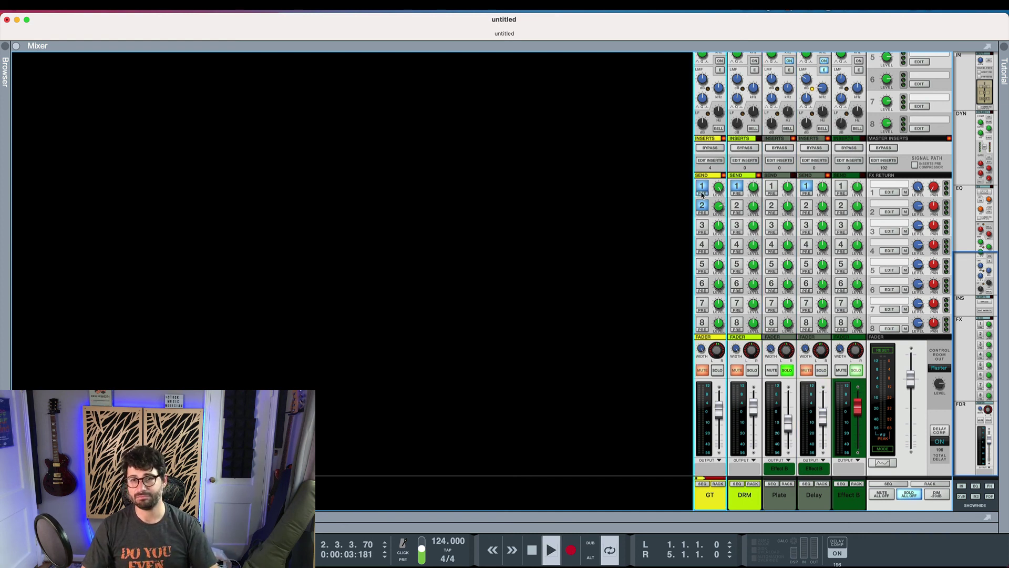
left_click(717, 371)
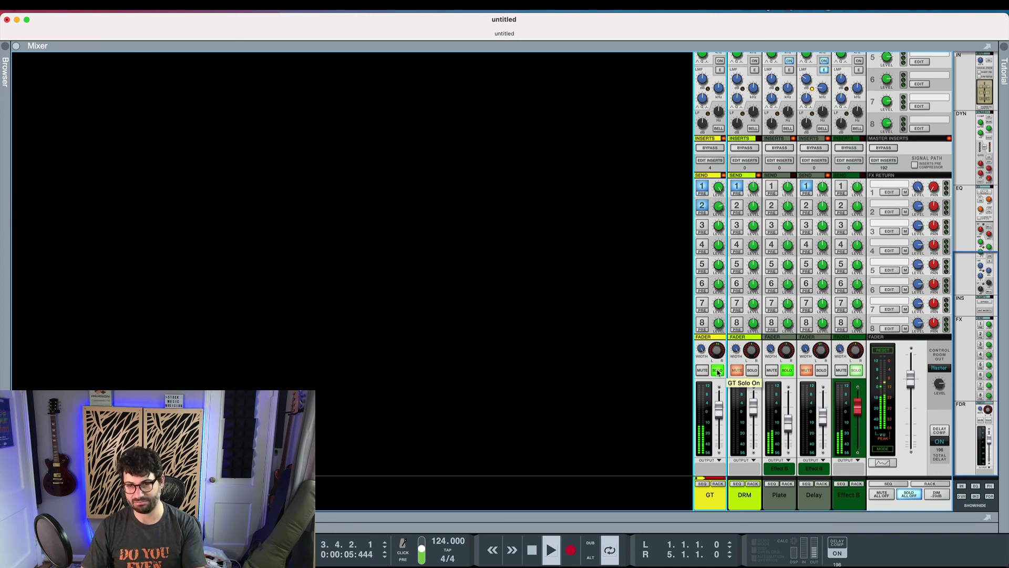
left_click(787, 371)
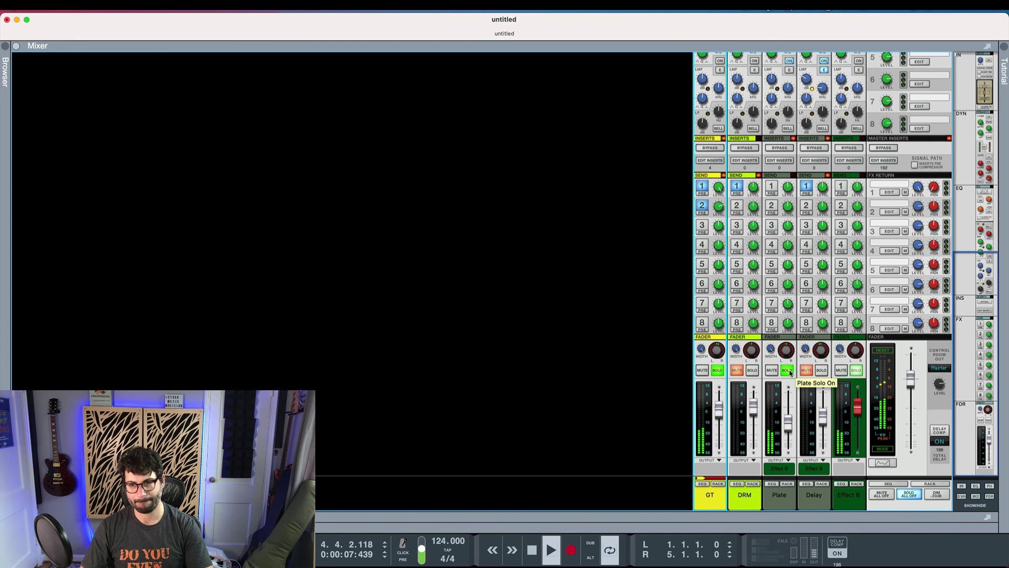
left_click(858, 371)
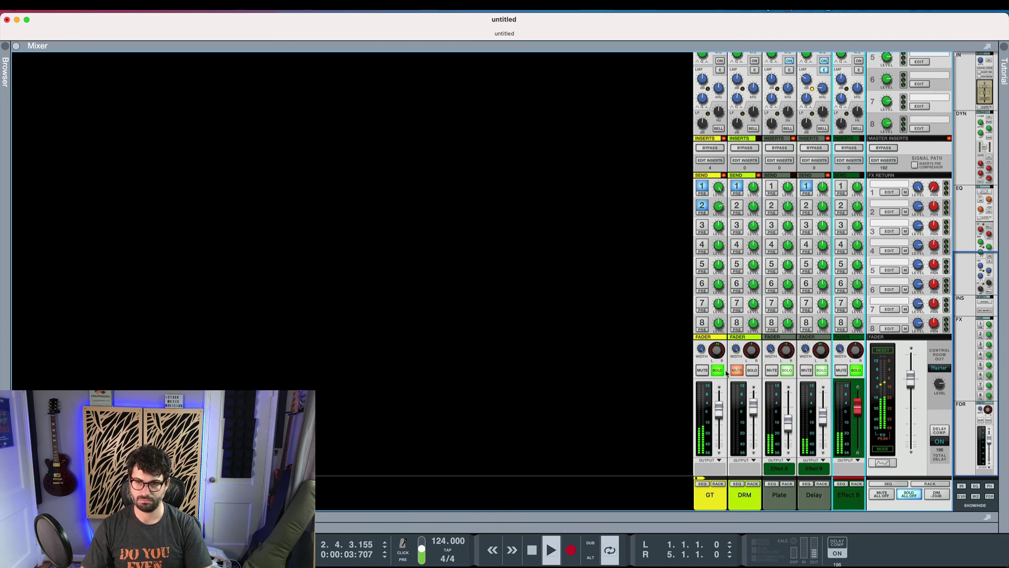
left_click(721, 370)
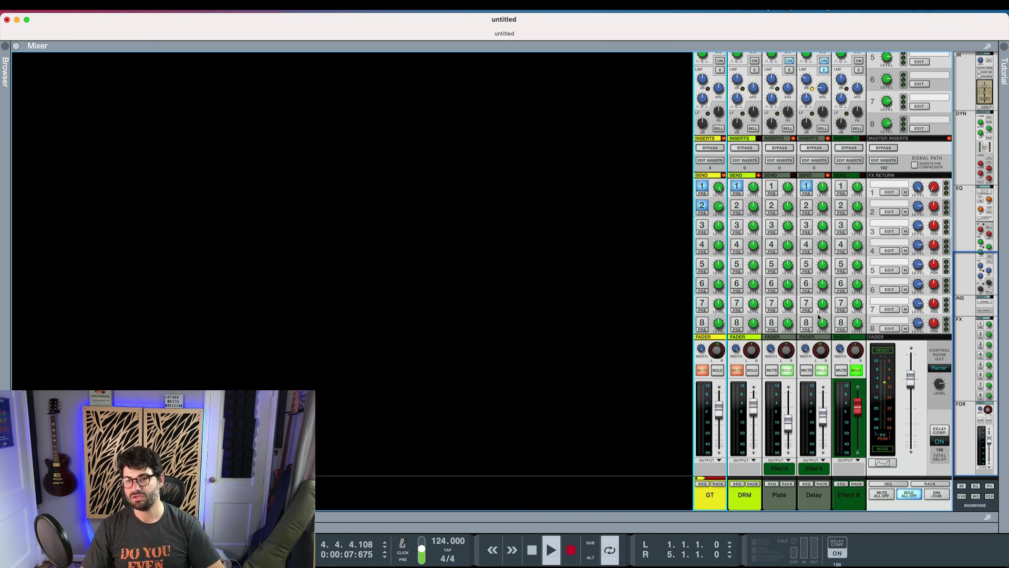
key("space")
left_click(856, 371)
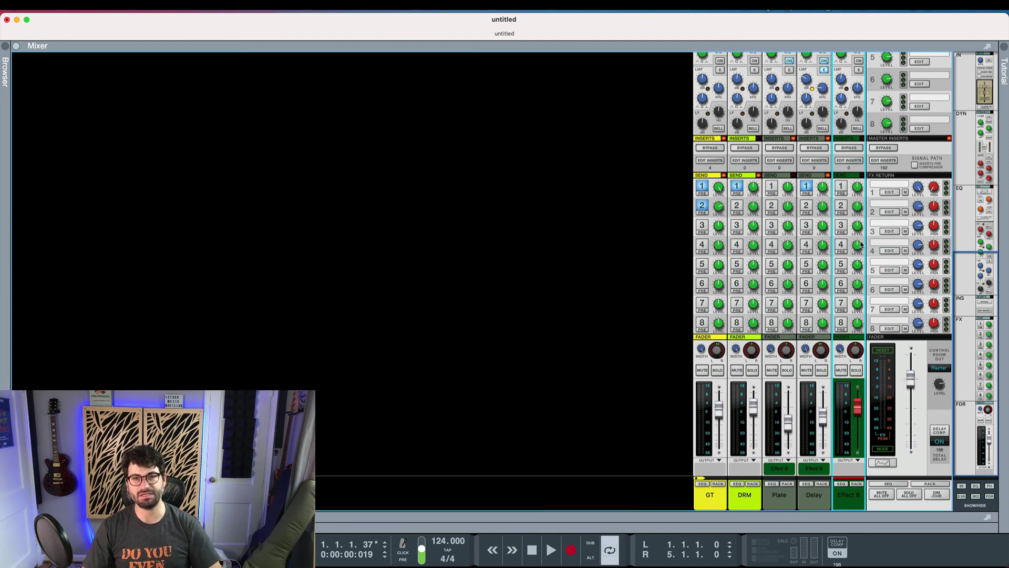
mouse_move(861, 245)
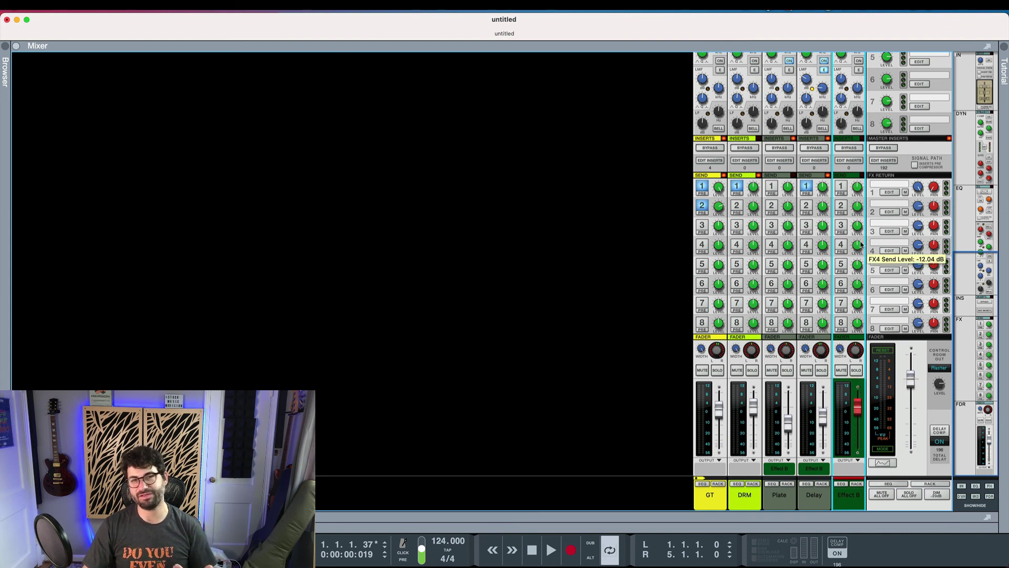